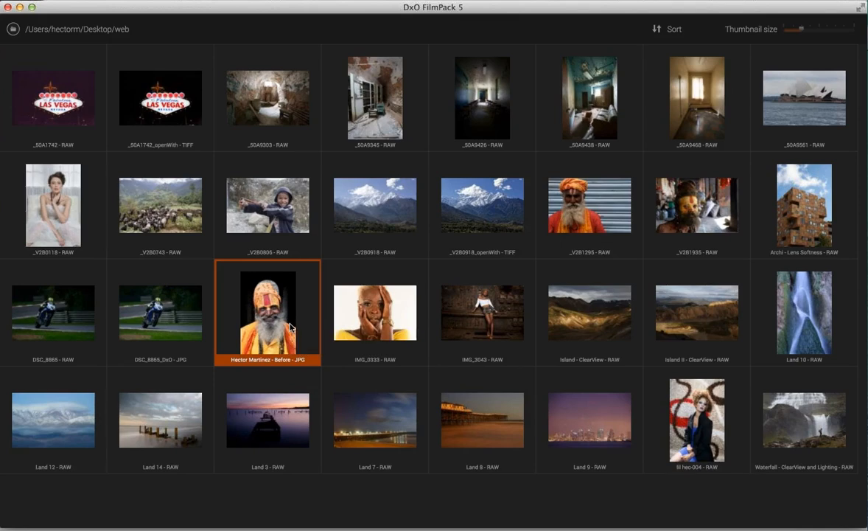
- Open the 'Before' JPG portrait of the bearded man in the orange turban for editing
{"action": "double_click", "coordinate": [289, 326]}
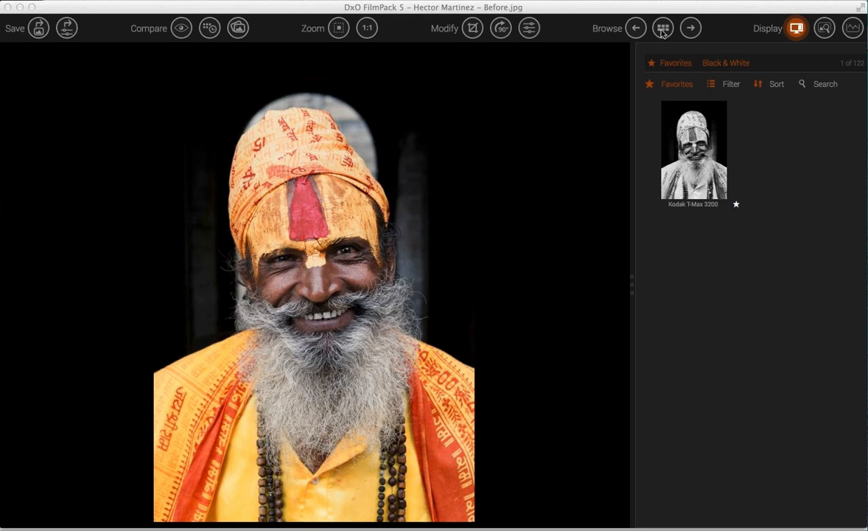
- Turn off the Favorites filter and keep only Black & White films, showing all 54 presets
{"action": "left_click", "coordinate": [731, 87]}
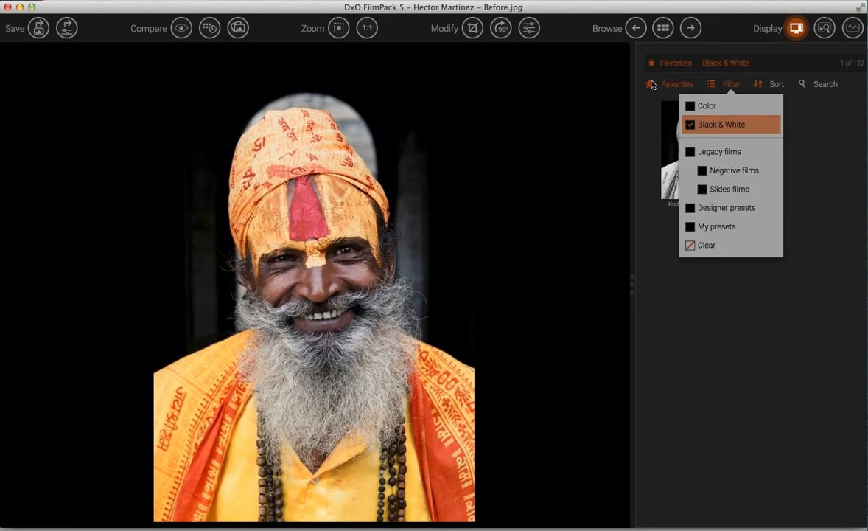
{"action": "left_click", "coordinate": [652, 86]}
{"action": "left_click", "coordinate": [651, 85]}
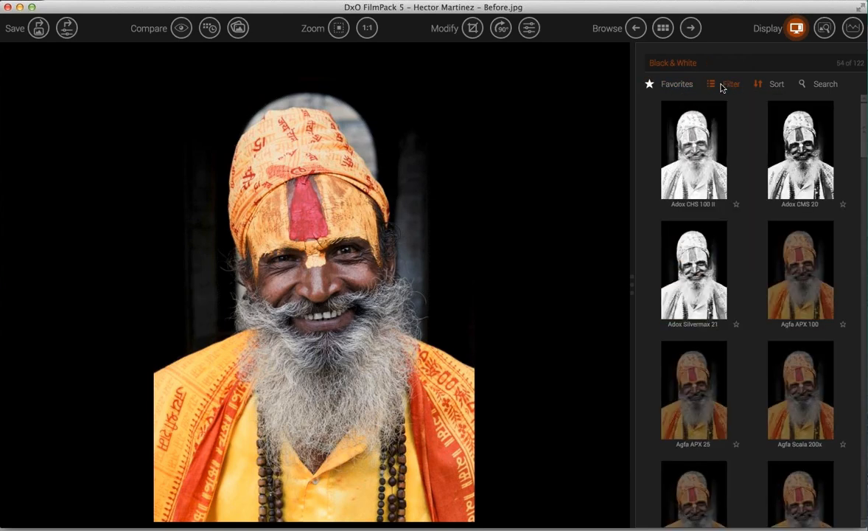
{"action": "left_click", "coordinate": [728, 84]}
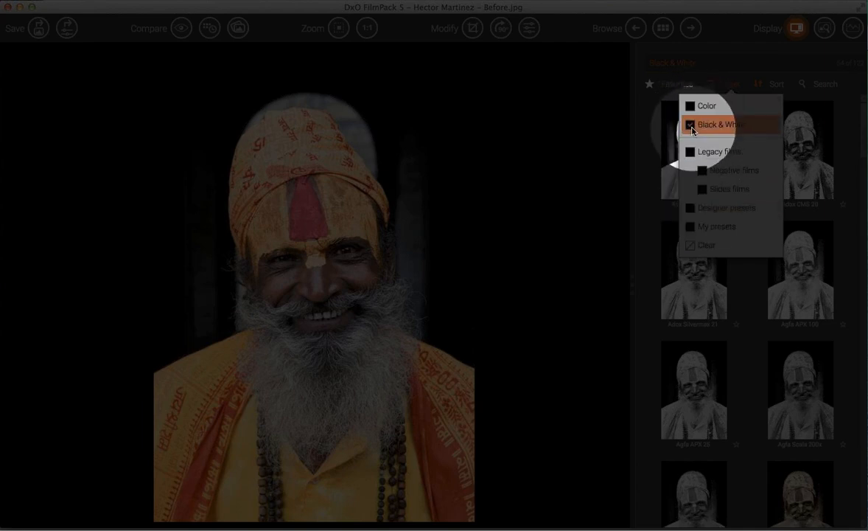
{"action": "left_click", "coordinate": [693, 107]}
{"action": "left_click", "coordinate": [690, 152]}
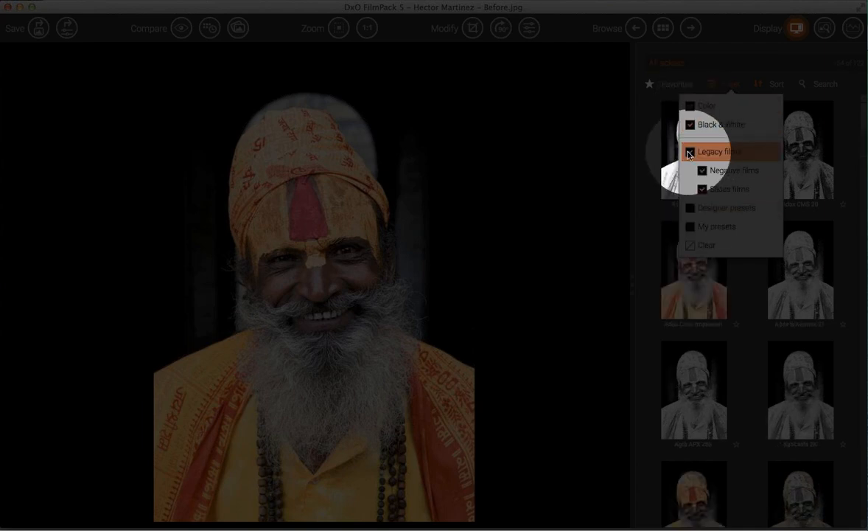
{"action": "left_click", "coordinate": [691, 153]}
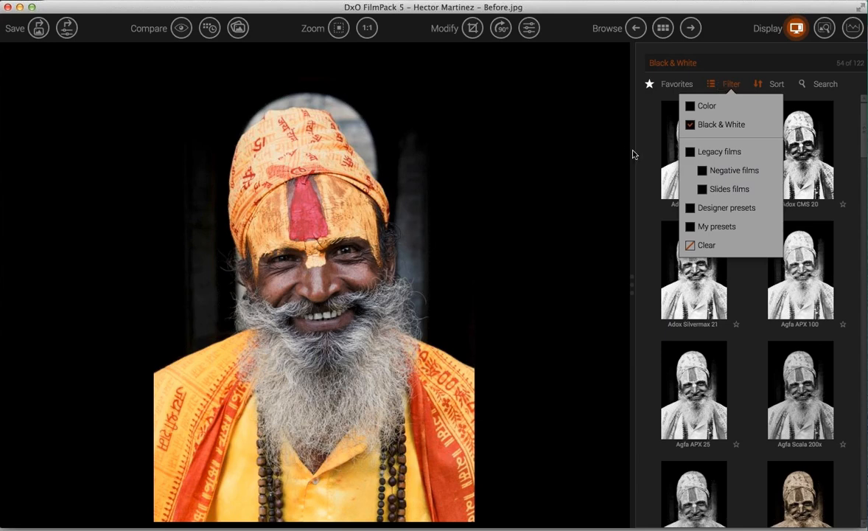
{"action": "left_click", "coordinate": [640, 157]}
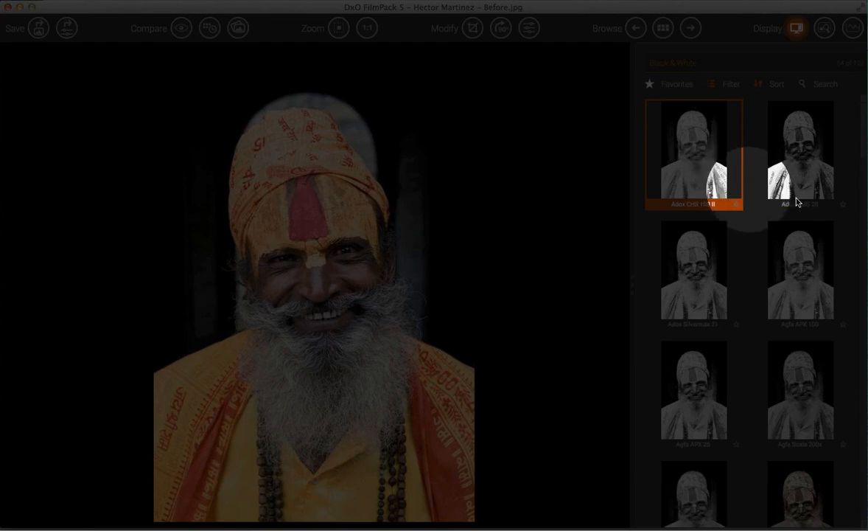
{"action": "left_click", "coordinate": [780, 184]}
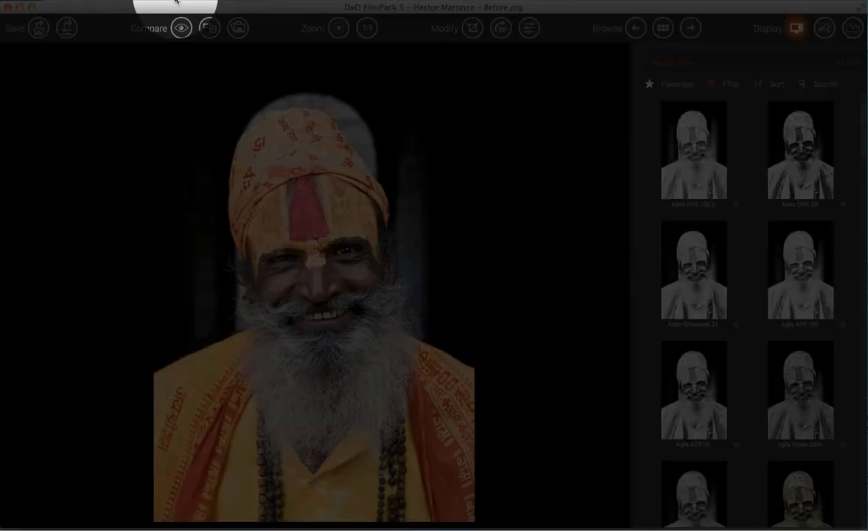
{"action": "left_click", "coordinate": [184, 1]}
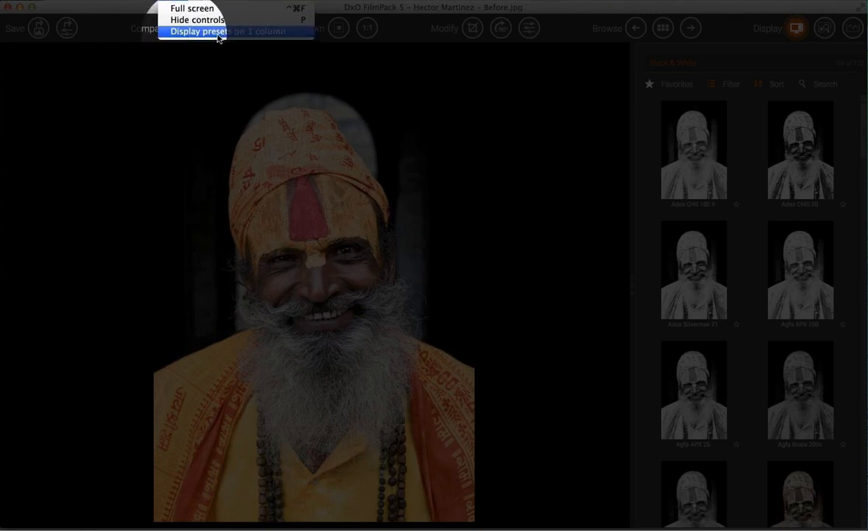
{"action": "left_click", "coordinate": [248, 32]}
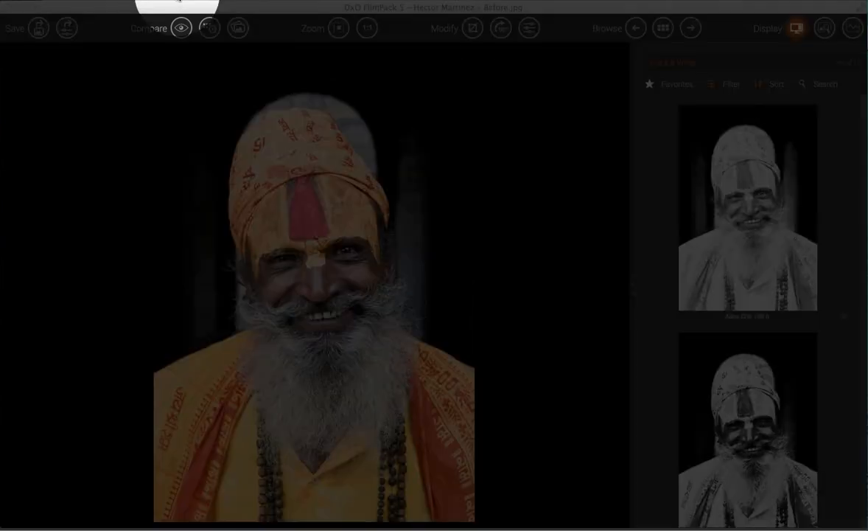
{"action": "left_click", "coordinate": [186, 4]}
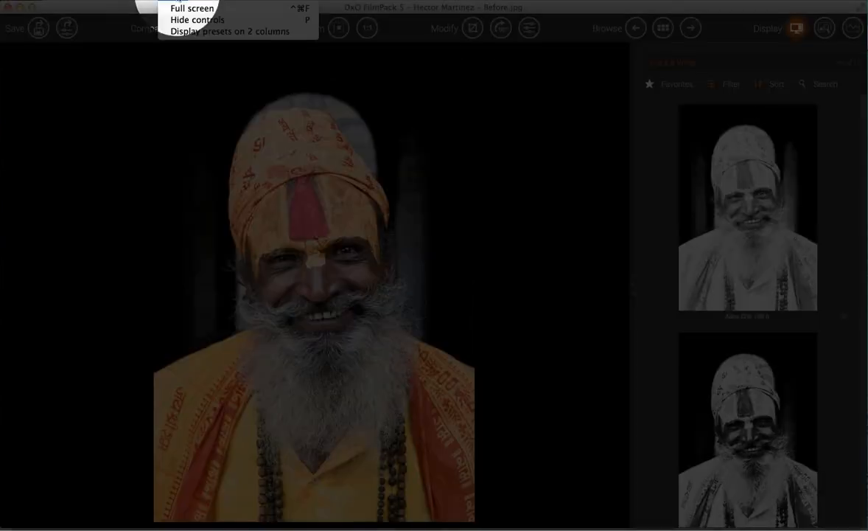
{"action": "left_click", "coordinate": [205, 31]}
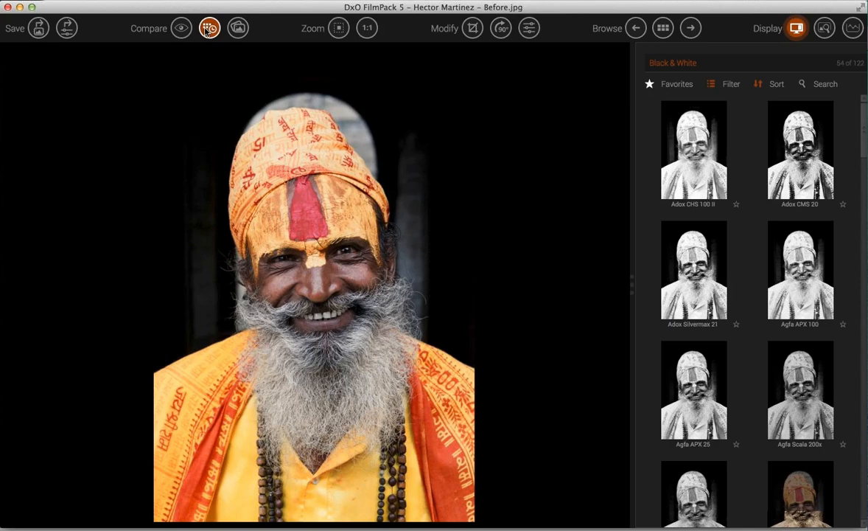
- Apply Adox CHS 100 II, then preview the Adox, Agfa, Bergger, Cyanotype, Darkroom and Delta presets
{"action": "left_click", "coordinate": [728, 164]}
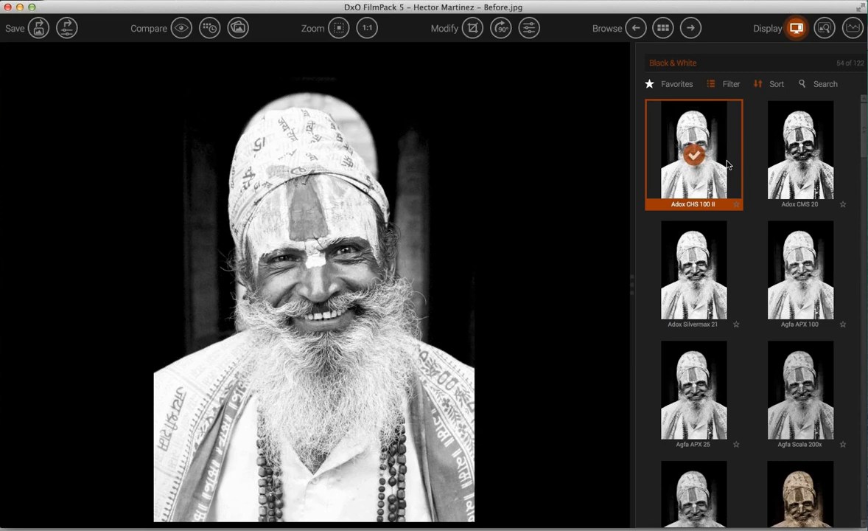
{"action": "key", "text": "Right"}
{"action": "key", "text": "Down"}
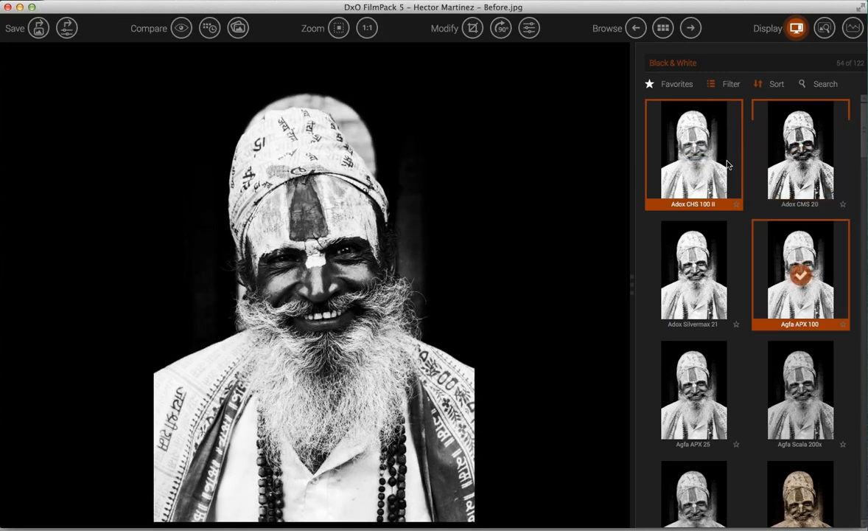
{"action": "key", "text": "Left"}
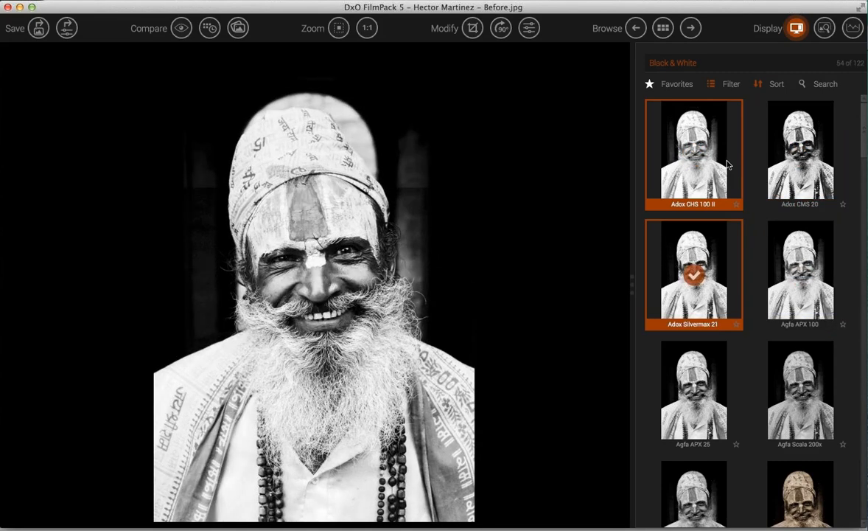
{"action": "key", "text": "Down"}
{"action": "key", "text": "Right"}
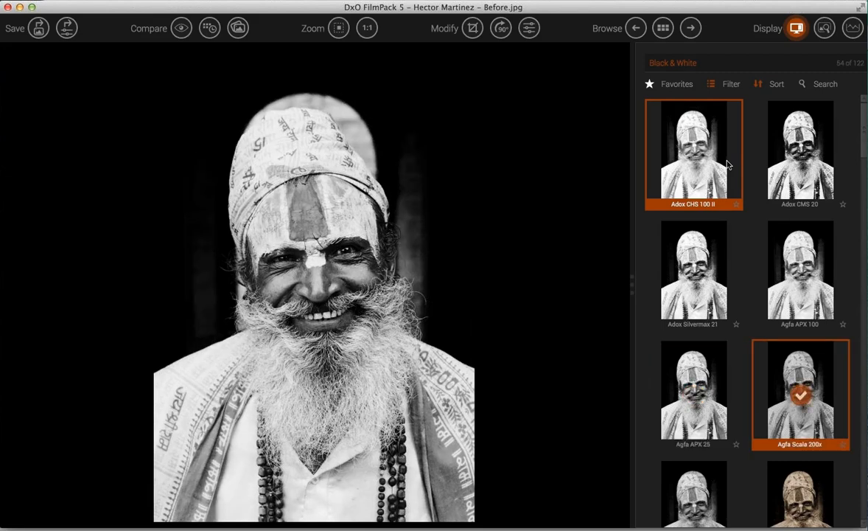
{"action": "key", "text": "Right"}
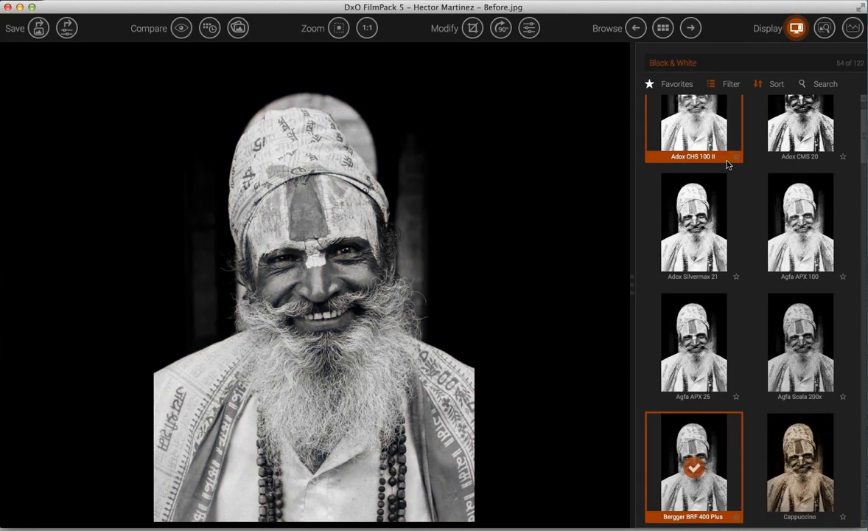
{"action": "key", "text": "Down"}
{"action": "key", "text": "Right"}
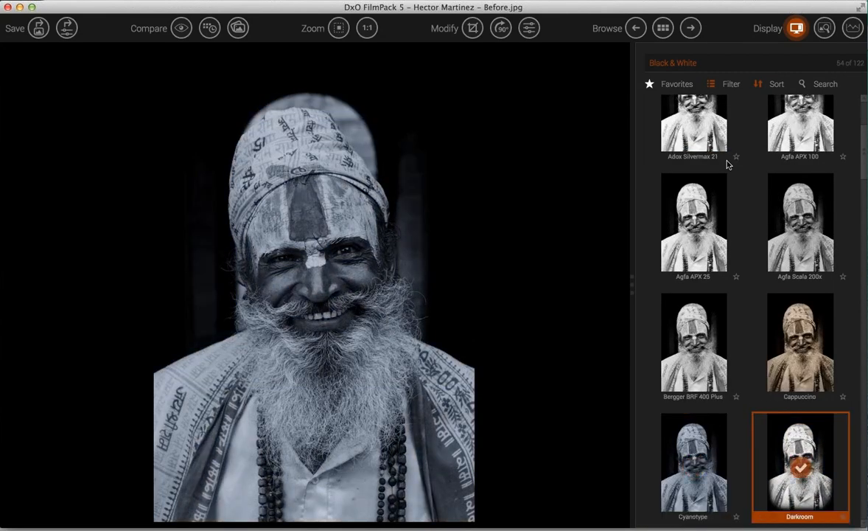
{"action": "key", "text": "Down"}
{"action": "key", "text": "Left"}
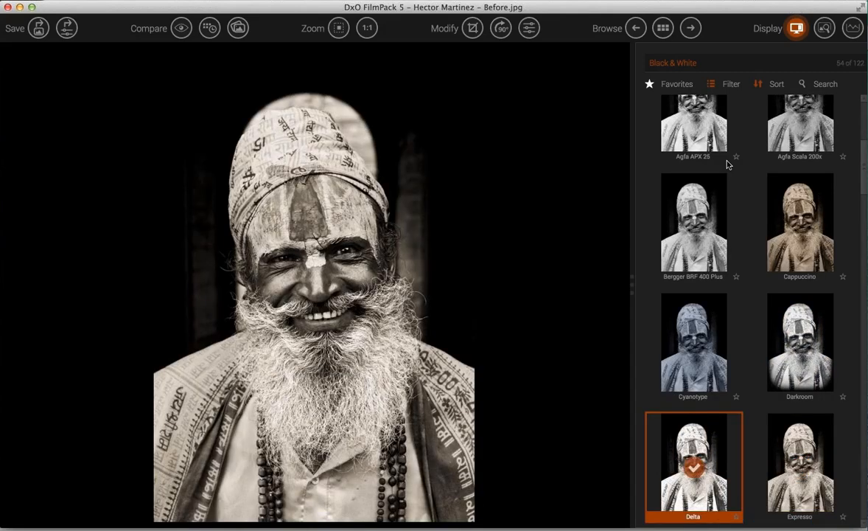
- Preview the Foma and Fuji presets, settling on the Fuji Neopan Acros 100 rendering
{"action": "key", "text": "Down"}
{"action": "key", "text": "Right"}
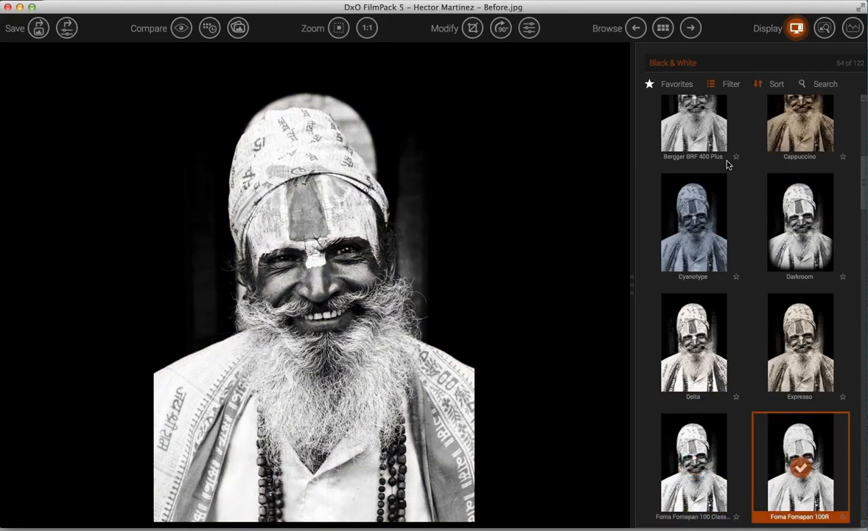
{"action": "key", "text": "Down"}
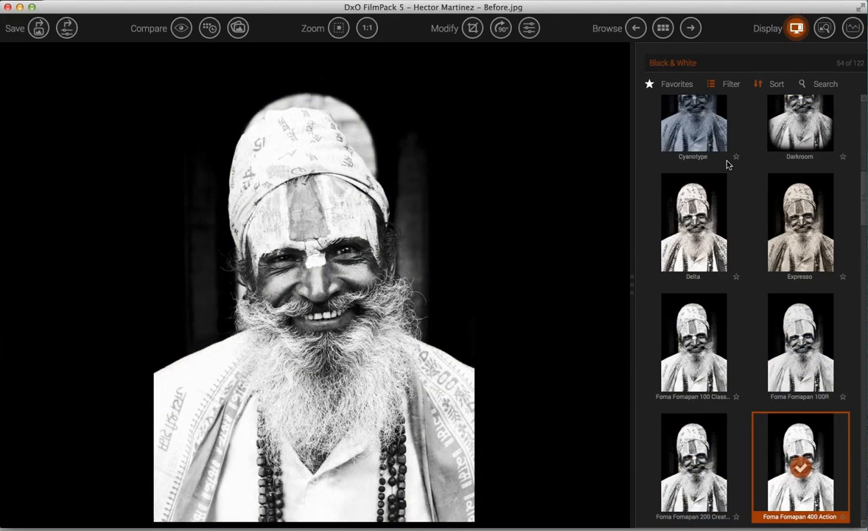
{"action": "key", "text": "Left"}
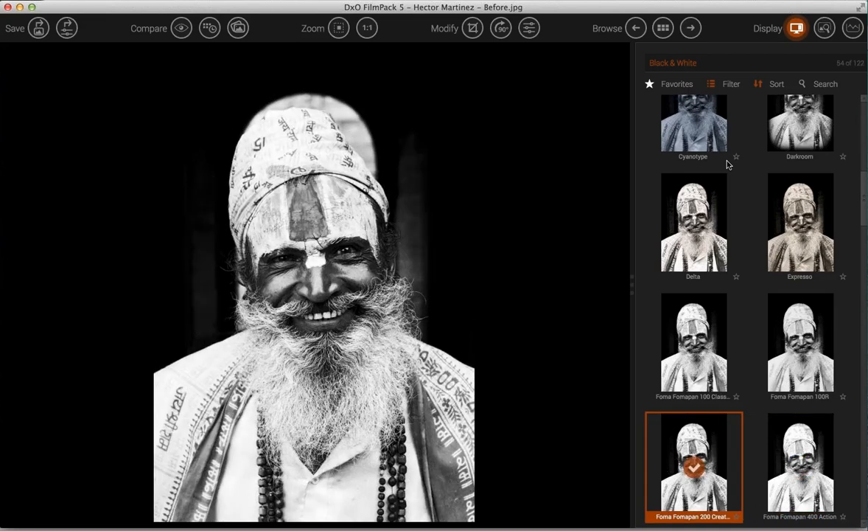
{"action": "key", "text": "Down"}
{"action": "key", "text": "Right"}
{"action": "key", "text": "Down"}
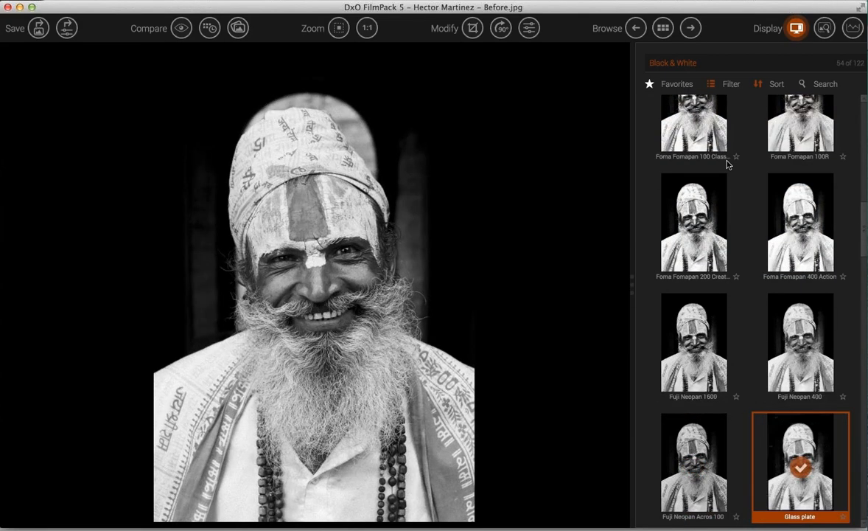
{"action": "key", "text": "Left"}
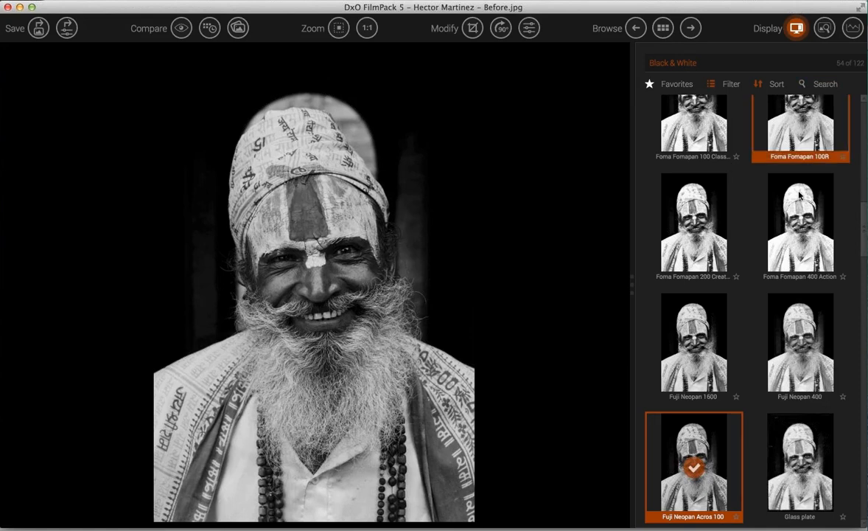
{"action": "scroll", "coordinate": [800, 207], "scroll_direction": "up", "scroll_amount": 3}
{"action": "scroll", "coordinate": [800, 194], "scroll_direction": "up", "scroll_amount": 5}
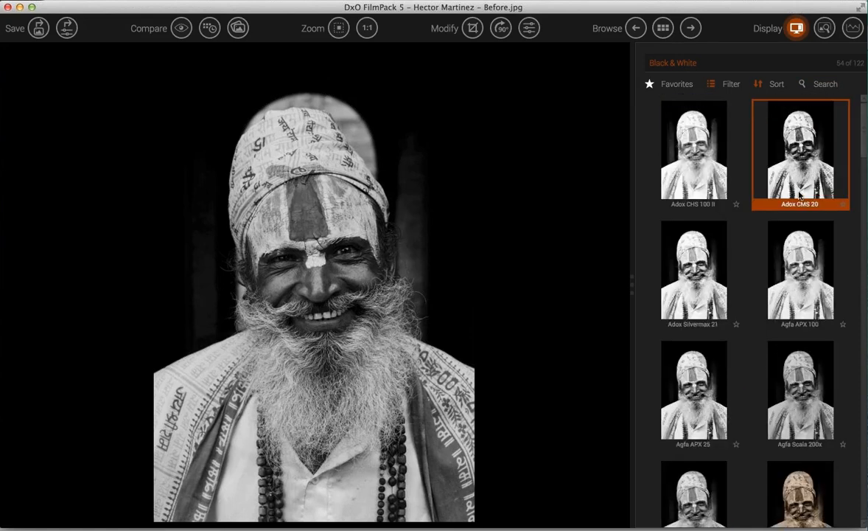
{"action": "scroll", "coordinate": [800, 194], "scroll_direction": "down", "scroll_amount": 5}
{"action": "scroll", "coordinate": [798, 194], "scroll_direction": "down", "scroll_amount": 6}
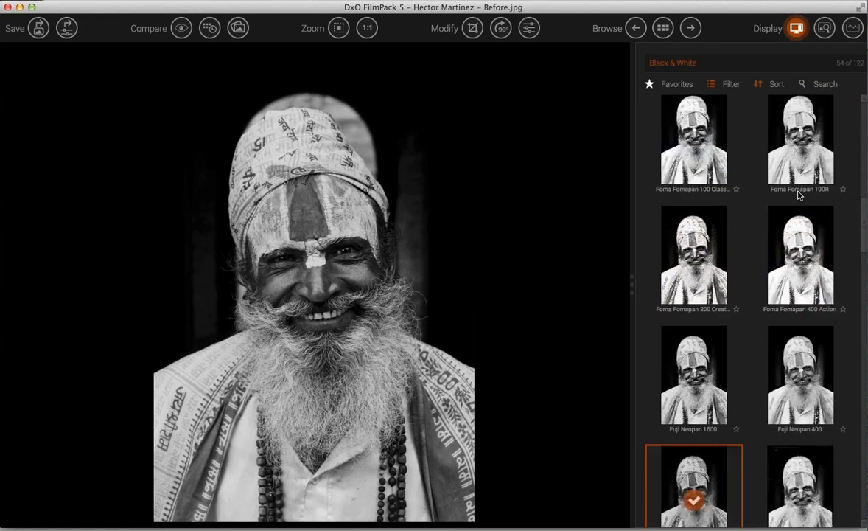
- Search the presets for 'kodak' and show all Kodak films, not only favourites
{"action": "left_click", "coordinate": [650, 84]}
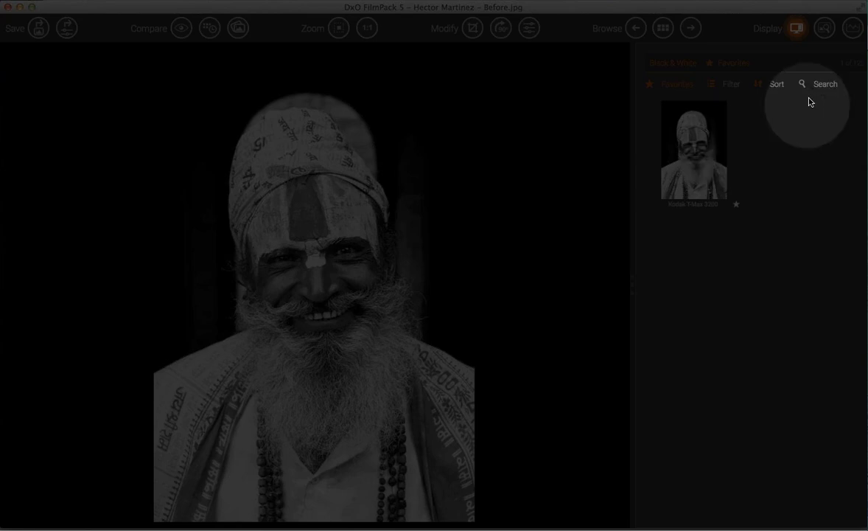
{"action": "left_click", "coordinate": [808, 87]}
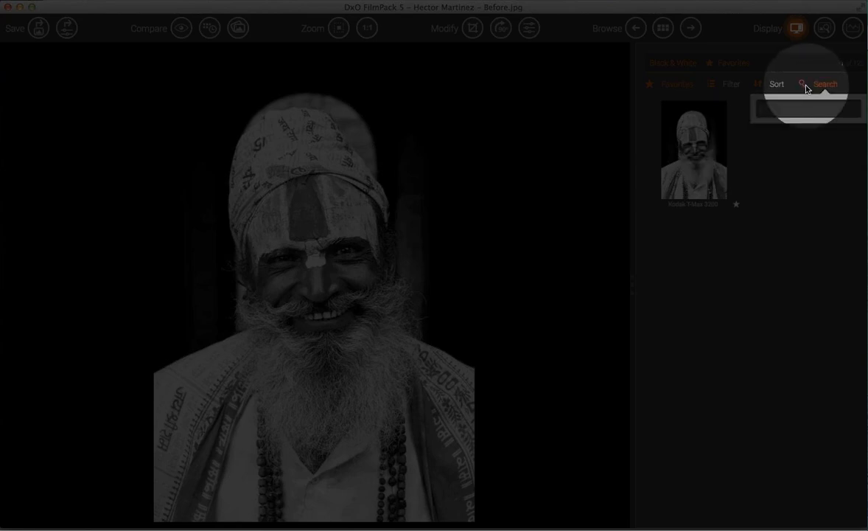
{"action": "type", "text": "kodak"}
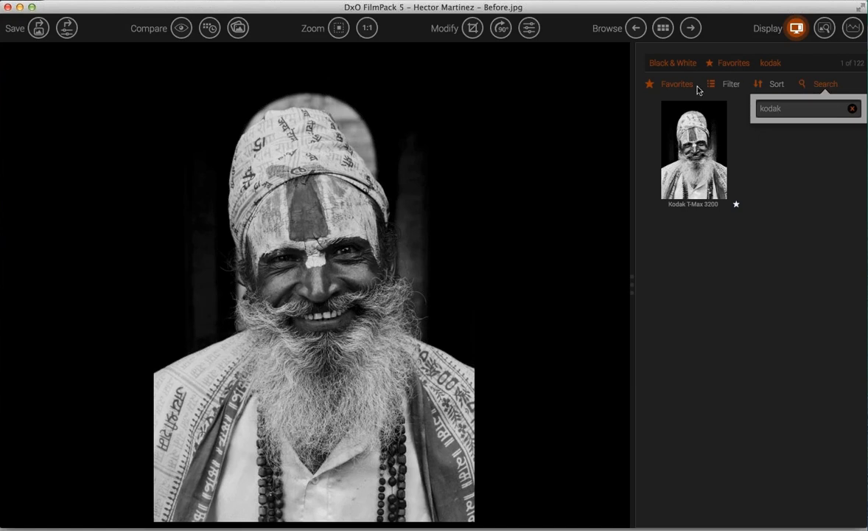
{"action": "left_click", "coordinate": [648, 87]}
{"action": "left_click", "coordinate": [648, 87]}
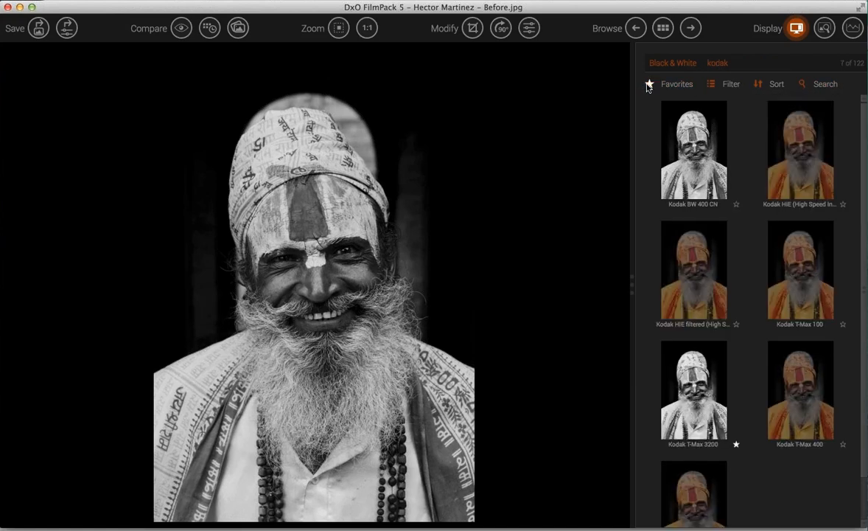
{"action": "left_click", "coordinate": [819, 86]}
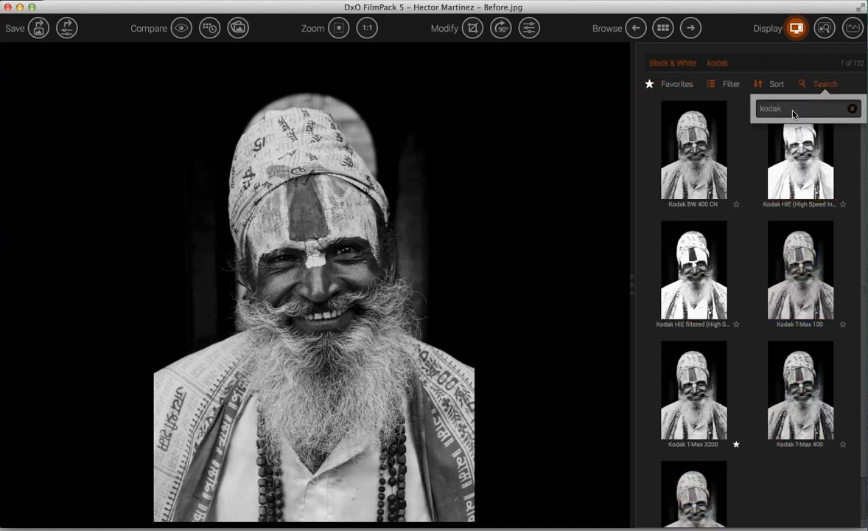
- Try Kodak HIE and BW 400 CN, then apply Kodak T-Max 3200 and open its settings
{"action": "left_click", "coordinate": [804, 201]}
{"action": "left_click", "coordinate": [696, 184]}
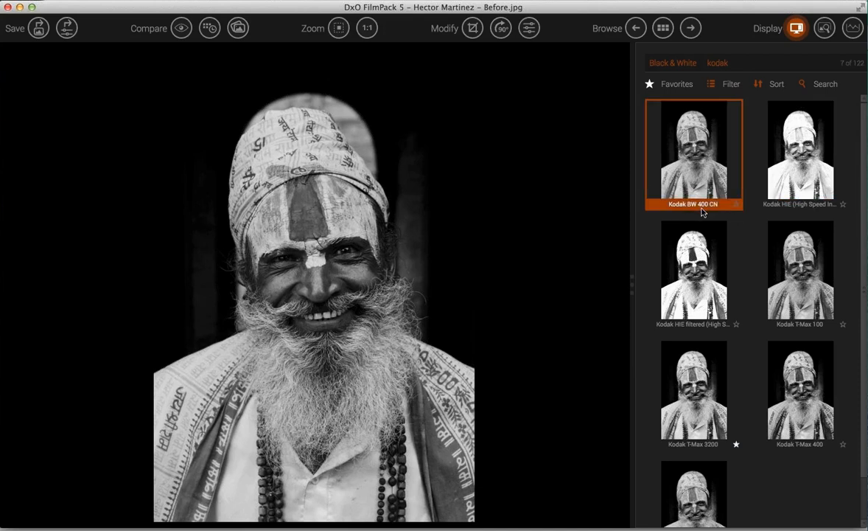
{"action": "left_click", "coordinate": [689, 272]}
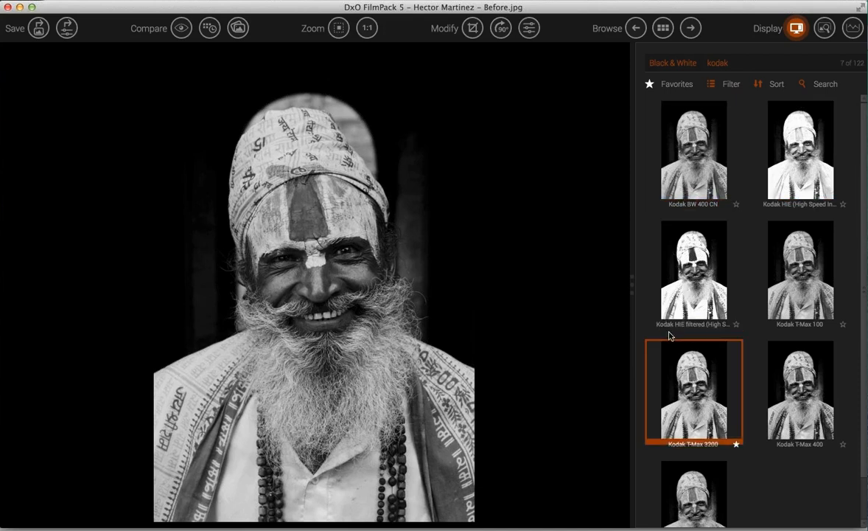
{"action": "left_click", "coordinate": [709, 385]}
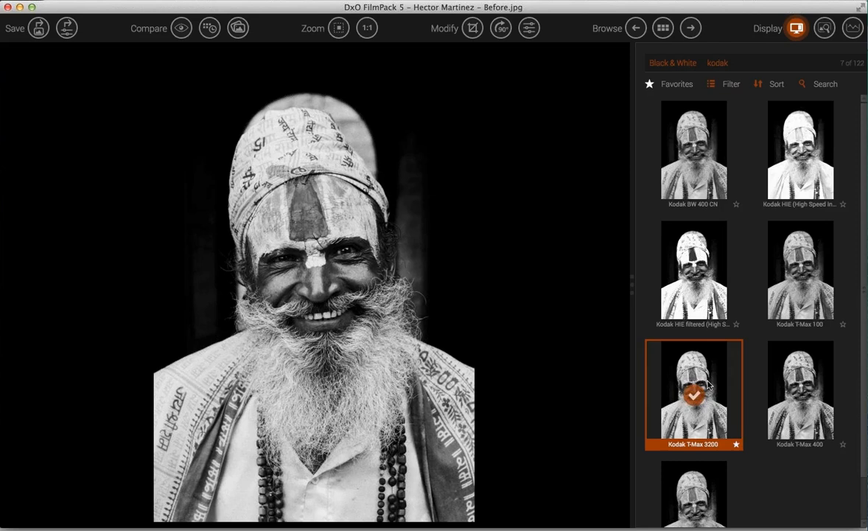
{"action": "double_click", "coordinate": [708, 384]}
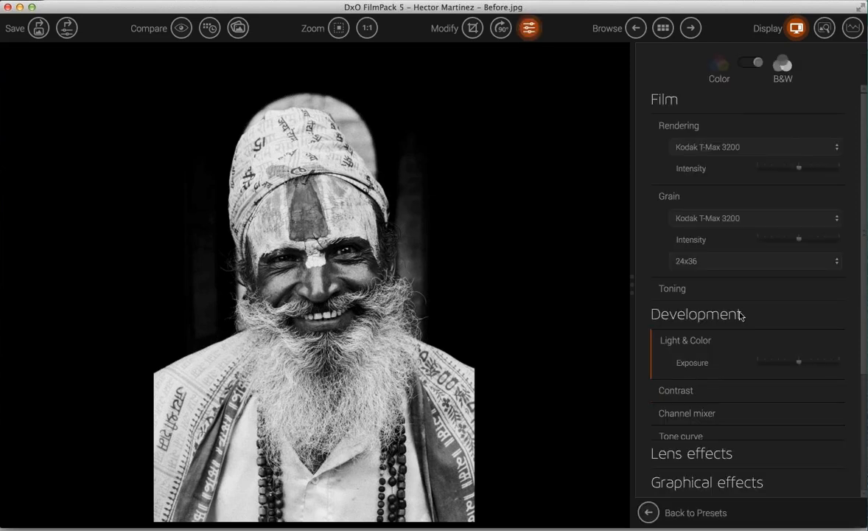
- Collapse the Rendering palette and raise the Kodak T-Max 3200 grain intensity to 157
{"action": "left_click", "coordinate": [650, 137]}
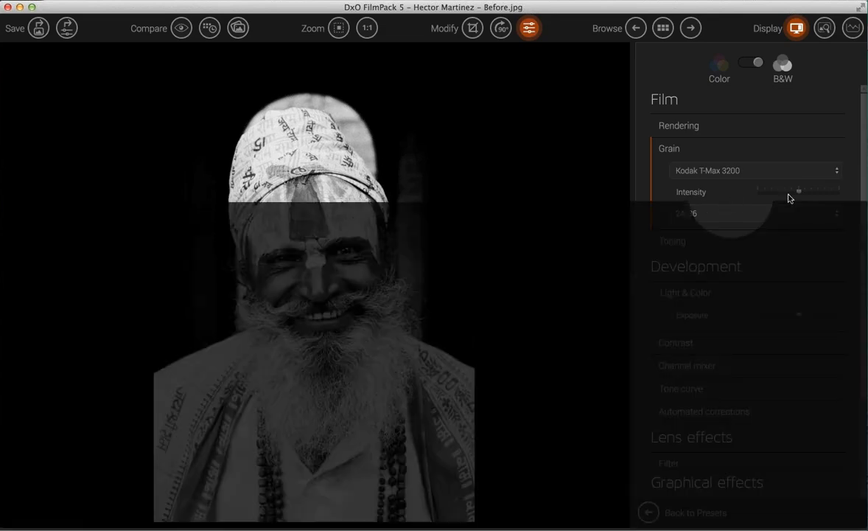
{"action": "mouse_move", "coordinate": [799, 196]}
{"action": "left_click_drag", "start_coordinate": [800, 196], "coordinate": [823, 196]}
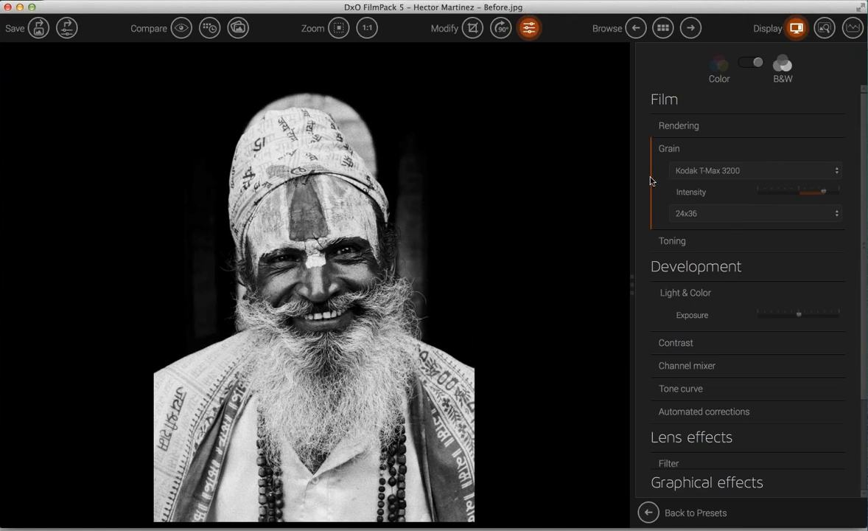
- Collapse the Grain and Light & Color palettes and expand Contrast under Development
{"action": "left_click", "coordinate": [661, 150]}
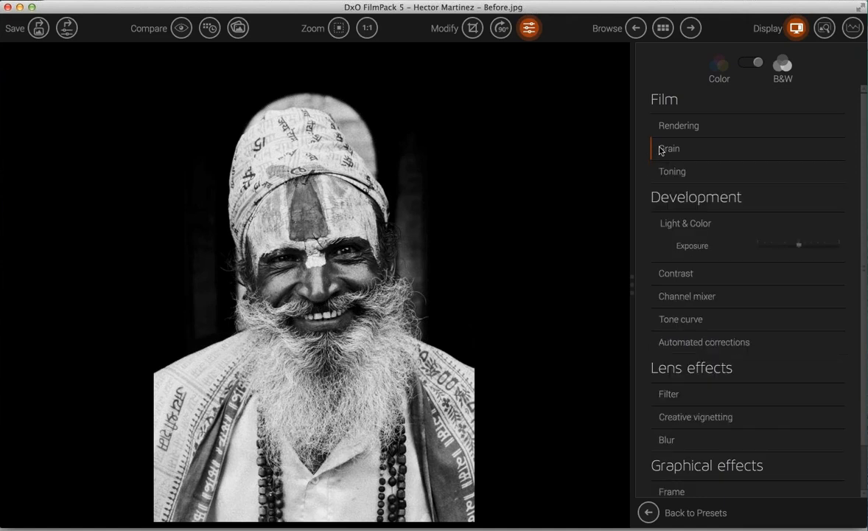
{"action": "left_click", "coordinate": [651, 222]}
{"action": "left_click", "coordinate": [676, 247]}
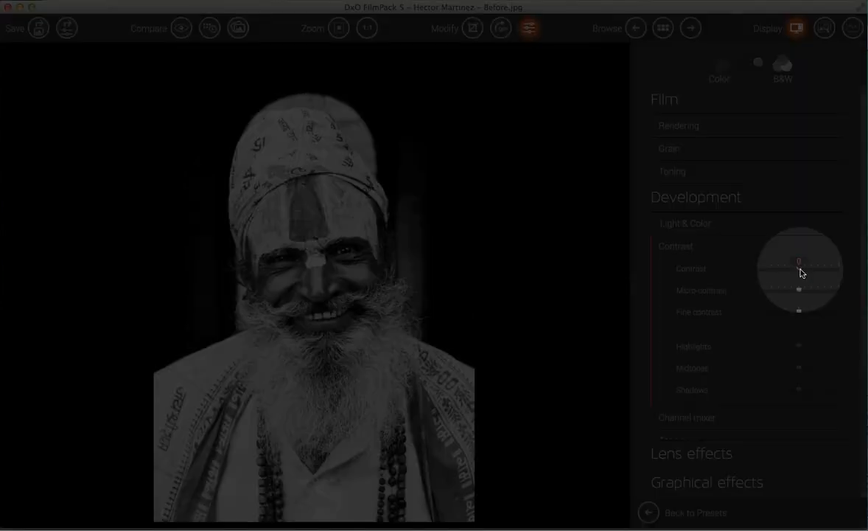
- Raise Contrast, Micro-contrast and Fine contrast above default, with Fine contrast at 37
{"action": "left_click_drag", "start_coordinate": [800, 270], "coordinate": [805, 315]}
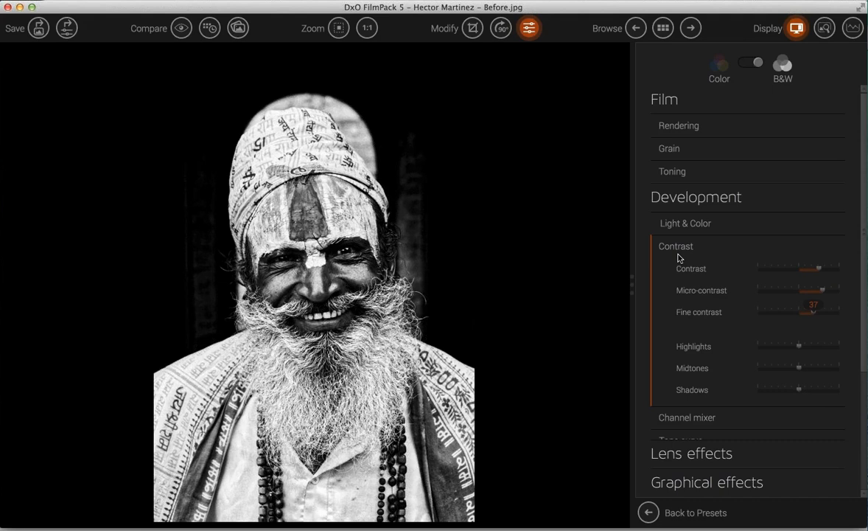
- Pull Highlights below default and raise Midtones and Shadows, with Shadows at 79
{"action": "left_click", "coordinate": [802, 347]}
{"action": "left_click_drag", "start_coordinate": [799, 391], "coordinate": [830, 390]}
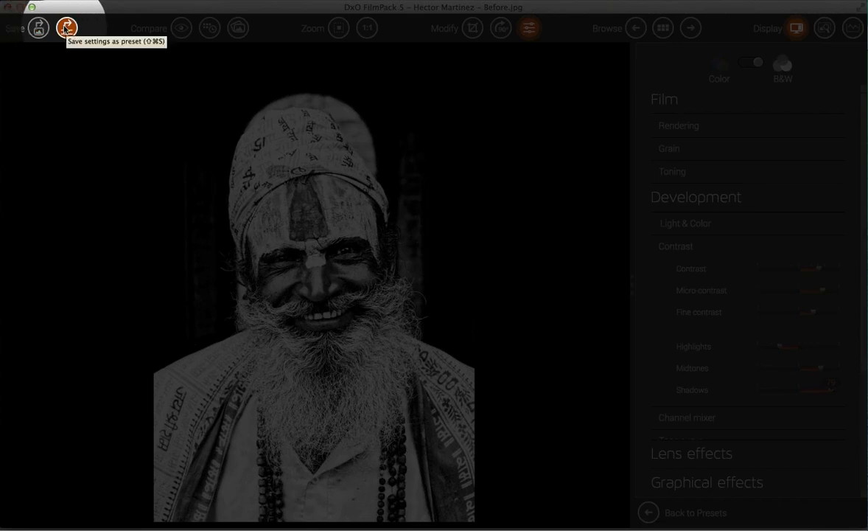
- Show the colour original beside the black-and-white portrait and collapse the Contrast palette
{"action": "left_click", "coordinate": [238, 29]}
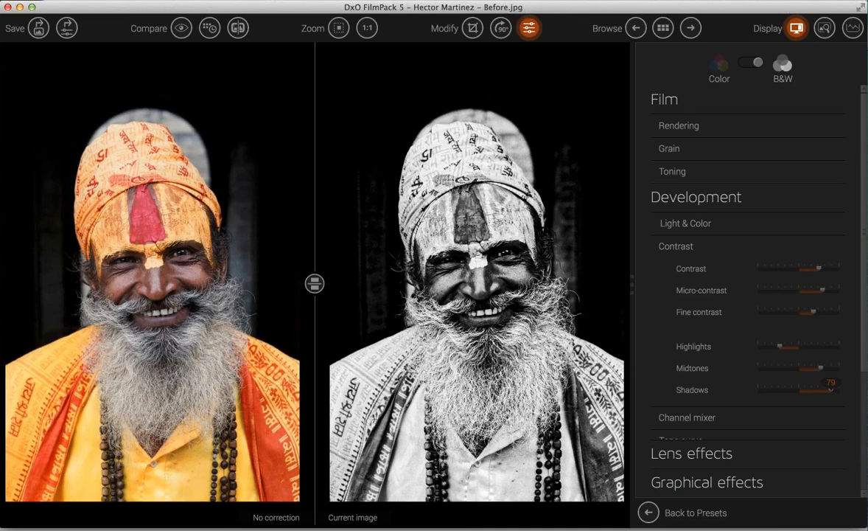
{"action": "left_click", "coordinate": [655, 251]}
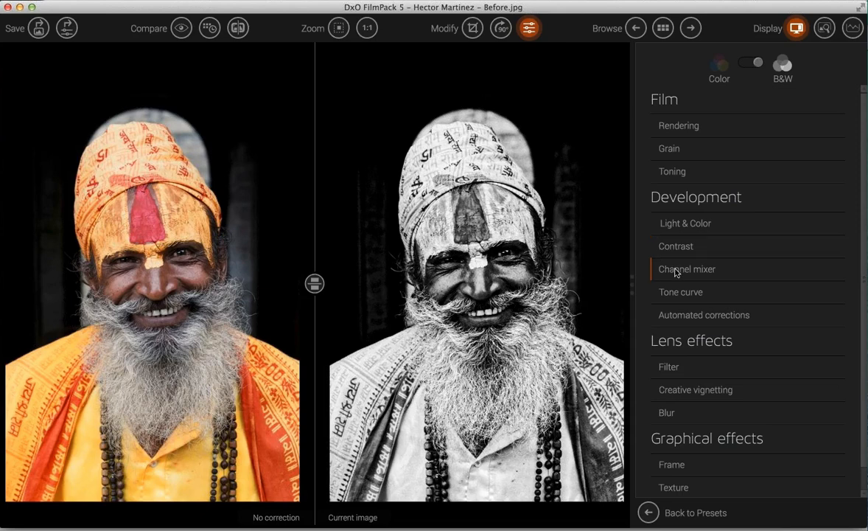
- Expand the Channel mixer adjustments, briefly checking the Light & Color palette
{"action": "left_click", "coordinate": [675, 271]}
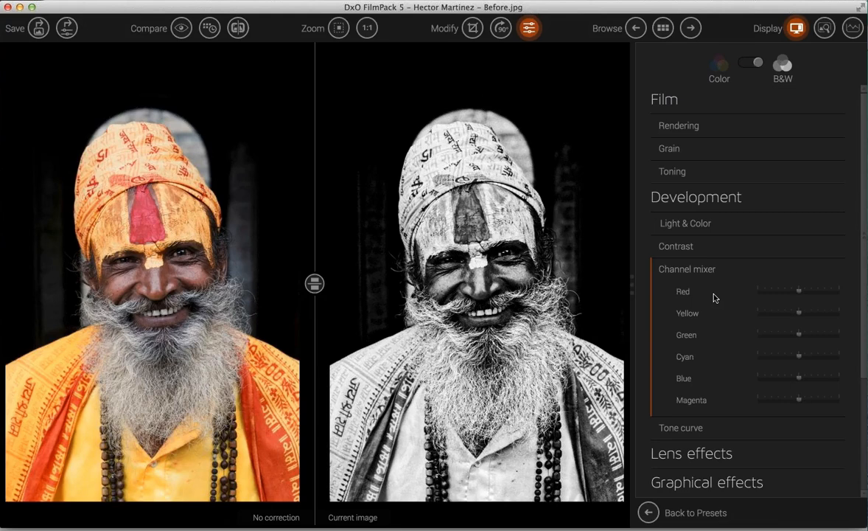
{"action": "scroll", "coordinate": [713, 278], "scroll_direction": "down", "scroll_amount": 3}
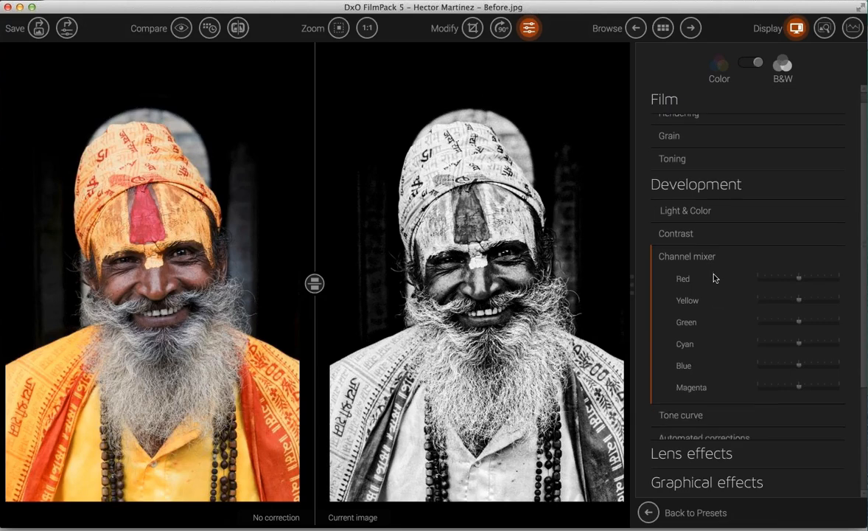
{"action": "scroll", "coordinate": [714, 278], "scroll_direction": "down", "scroll_amount": 4}
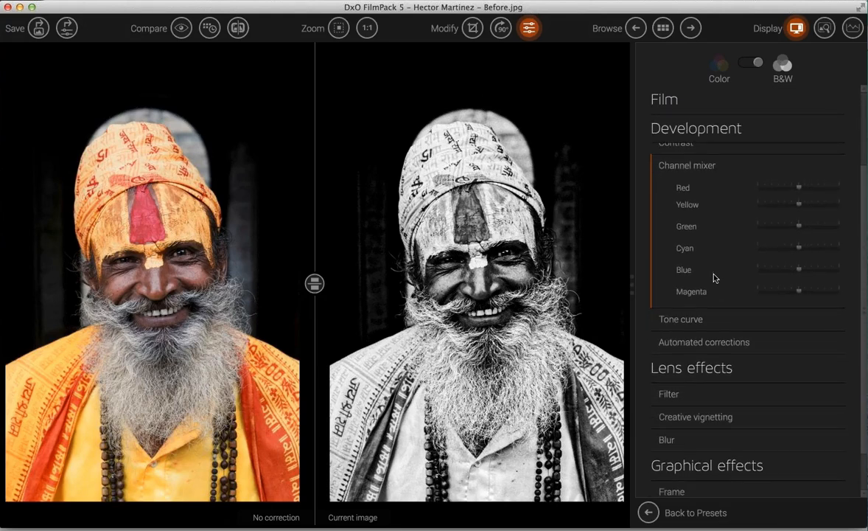
{"action": "scroll", "coordinate": [714, 278], "scroll_direction": "down", "scroll_amount": 1}
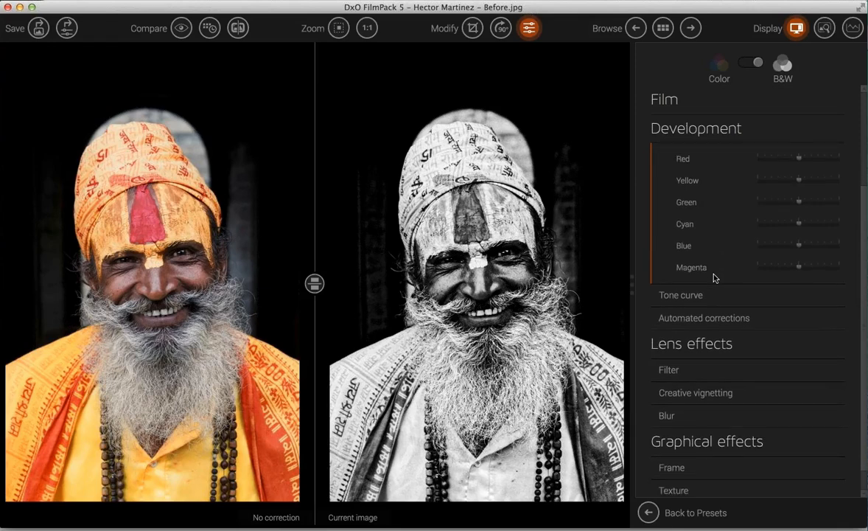
{"action": "scroll", "coordinate": [714, 278], "scroll_direction": "up", "scroll_amount": 5}
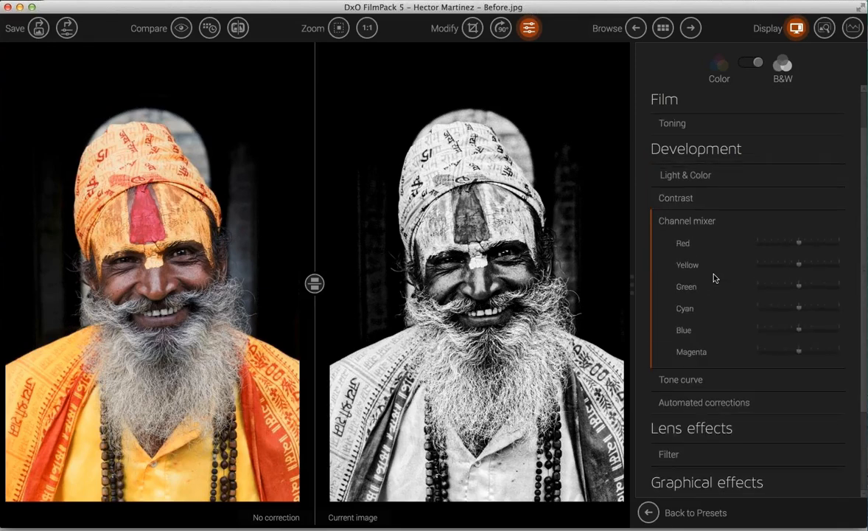
{"action": "scroll", "coordinate": [713, 278], "scroll_direction": "up", "scroll_amount": 1}
{"action": "left_click", "coordinate": [683, 217]}
{"action": "left_click", "coordinate": [680, 221]}
{"action": "scroll", "coordinate": [693, 339], "scroll_direction": "down", "scroll_amount": 2}
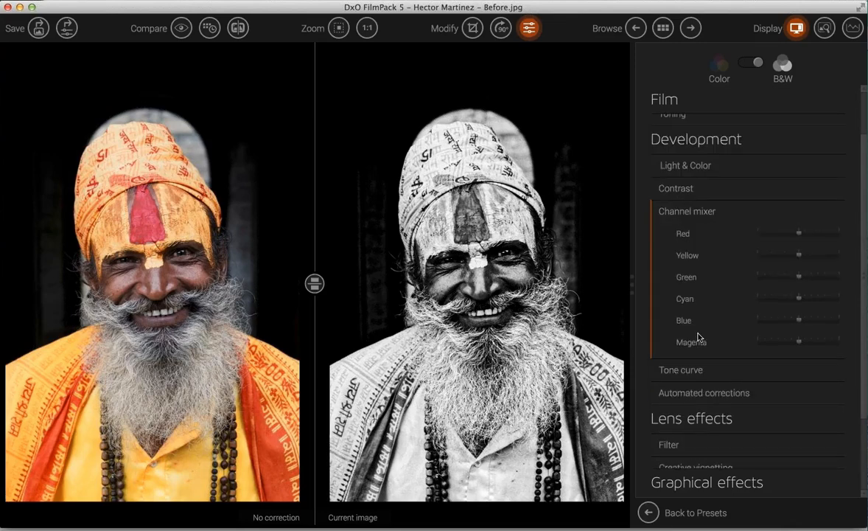
- Expand the Tone curve palette and lower the Red channel-mixer slider to -13
{"action": "left_click", "coordinate": [672, 369]}
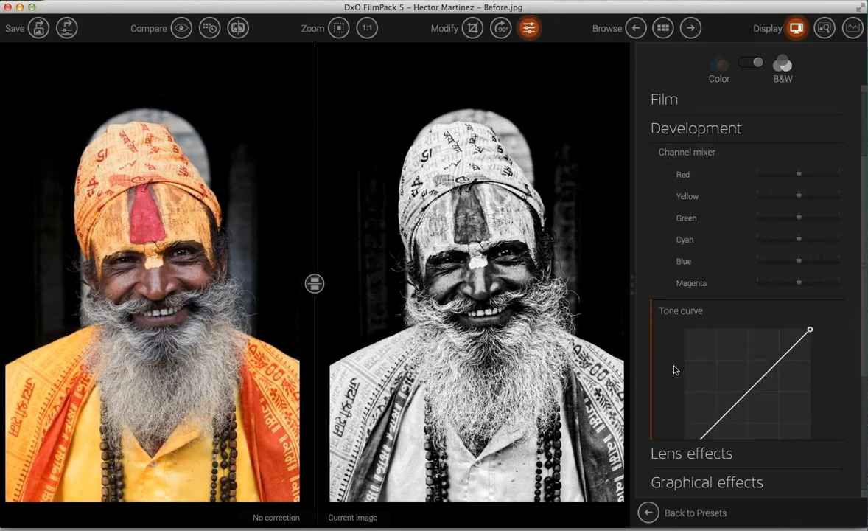
{"action": "scroll", "coordinate": [674, 369], "scroll_direction": "up", "scroll_amount": 4}
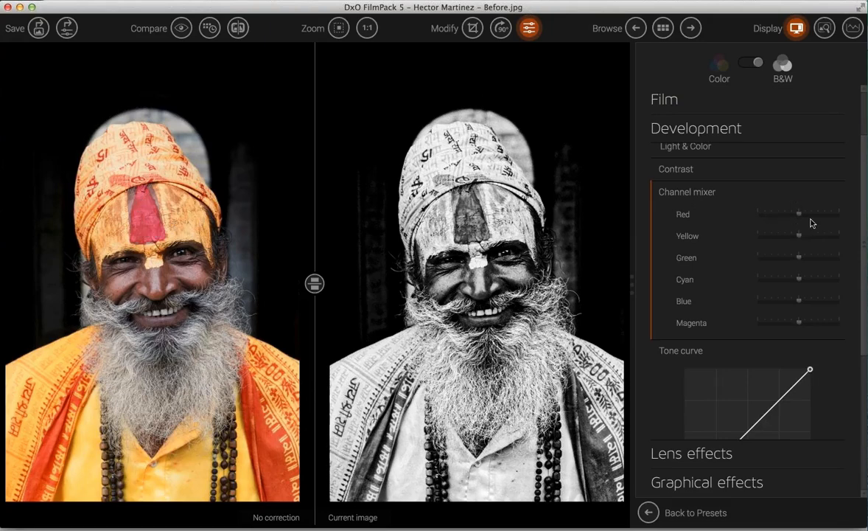
{"action": "left_click_drag", "start_coordinate": [793, 216], "coordinate": [795, 240]}
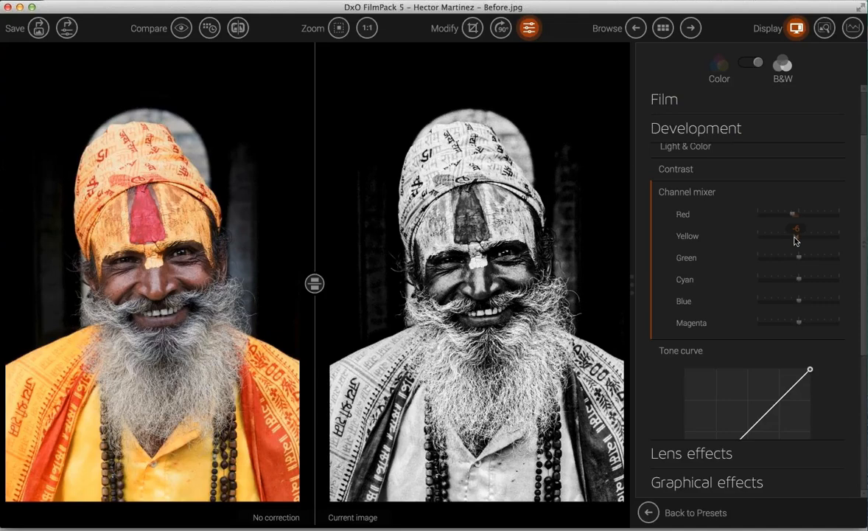
{"action": "scroll", "coordinate": [795, 357], "scroll_direction": "down", "scroll_amount": 1}
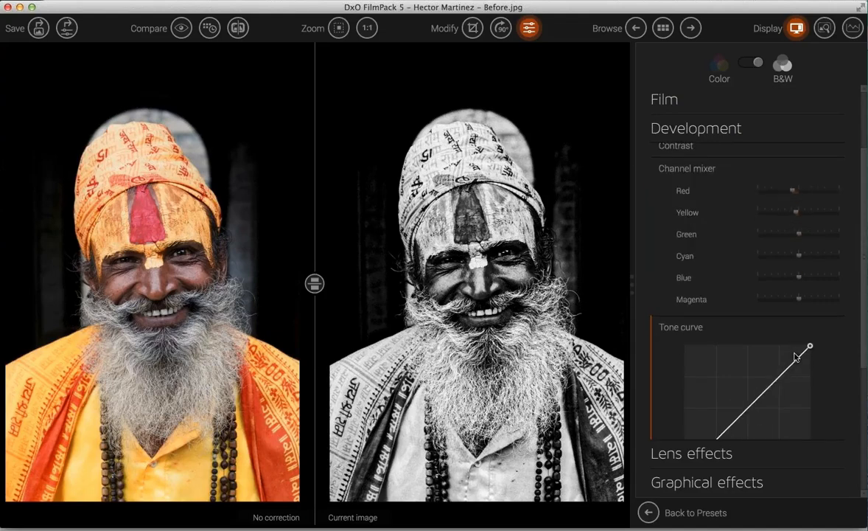
{"action": "scroll", "coordinate": [795, 357], "scroll_direction": "down", "scroll_amount": 4}
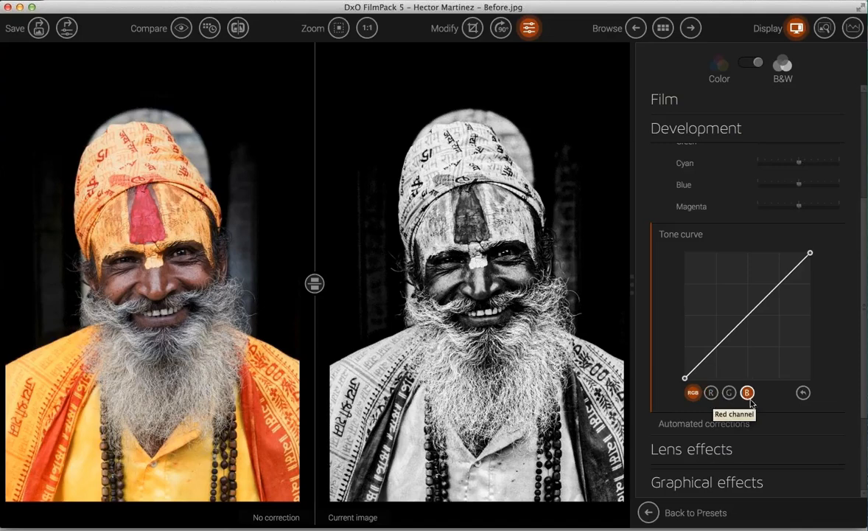
- Add three RGB tone-curve points to brighten the midtones, then change the before/after comparison mode
{"action": "left_click", "coordinate": [749, 315]}
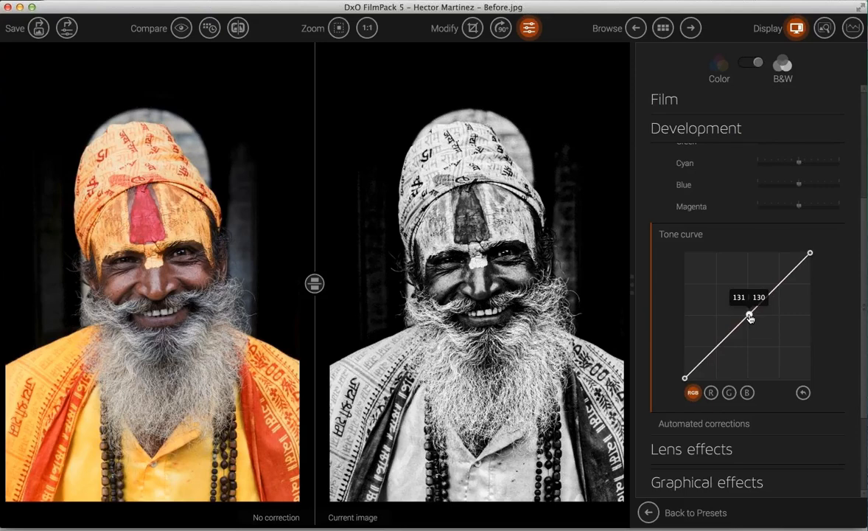
{"action": "left_click_drag", "start_coordinate": [749, 316], "coordinate": [741, 309]}
{"action": "left_click_drag", "start_coordinate": [776, 282], "coordinate": [780, 283]}
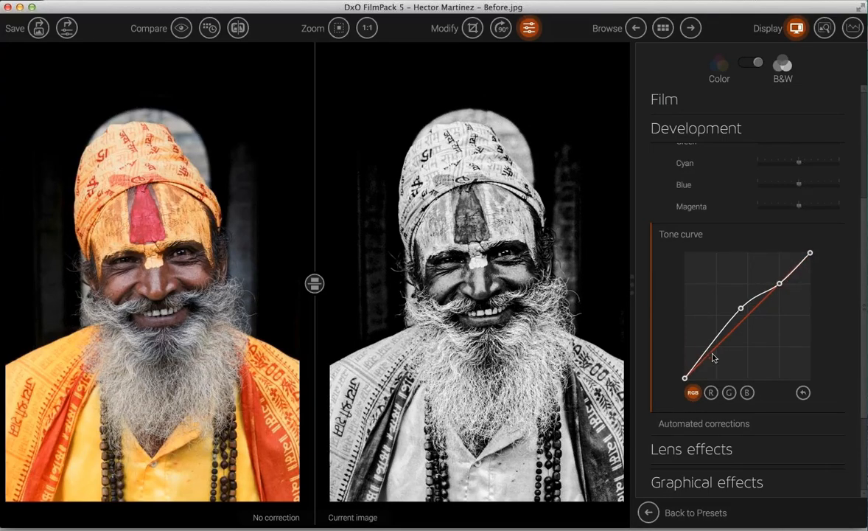
{"action": "left_click_drag", "start_coordinate": [711, 351], "coordinate": [717, 350]}
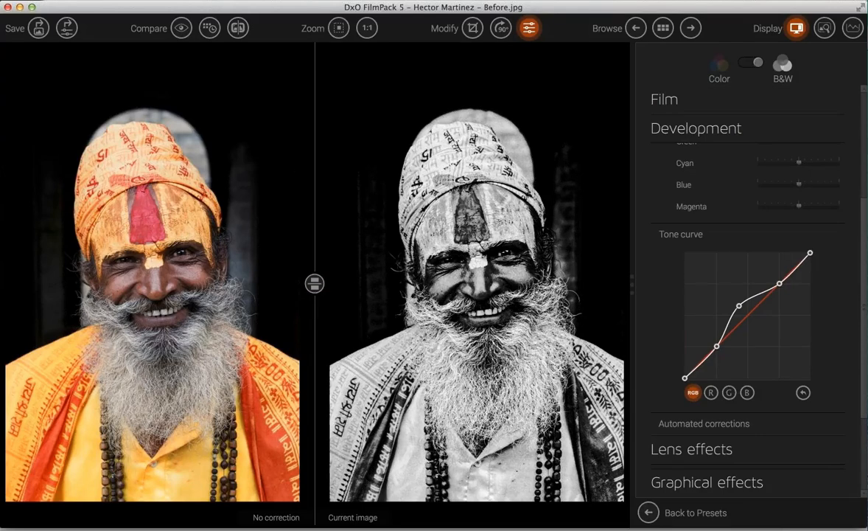
{"action": "left_click", "coordinate": [237, 28]}
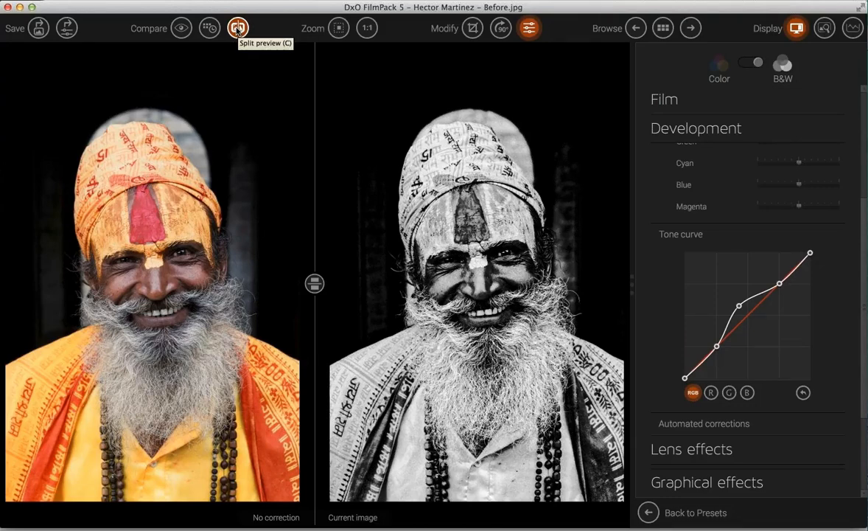
- Switch to split preview and move the divider across the portrait's face
{"action": "left_click", "coordinate": [238, 28]}
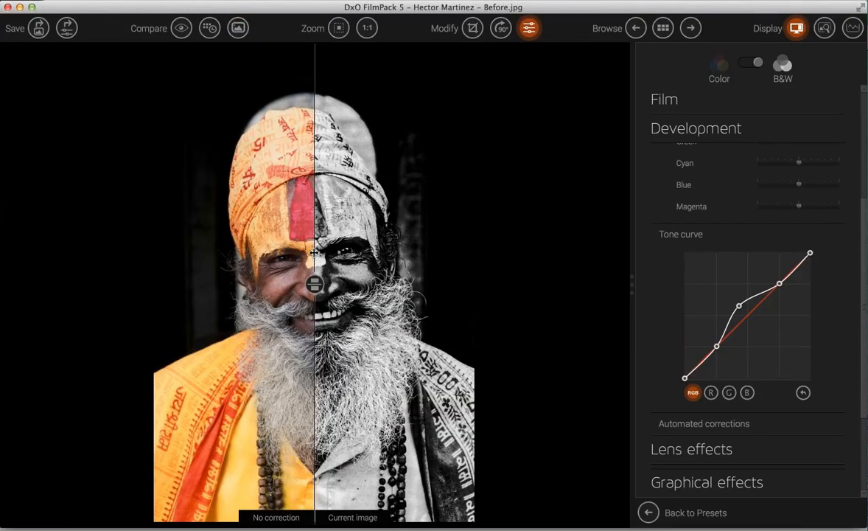
{"action": "left_click_drag", "start_coordinate": [419, 244], "coordinate": [317, 297]}
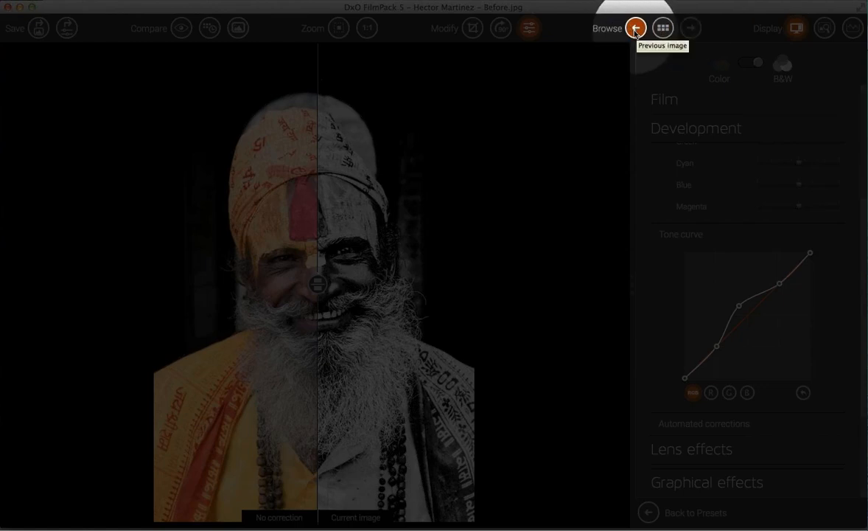
- Discard the portrait's edits without saving and open IMG_0333 from the browse grid
{"action": "left_click", "coordinate": [692, 29]}
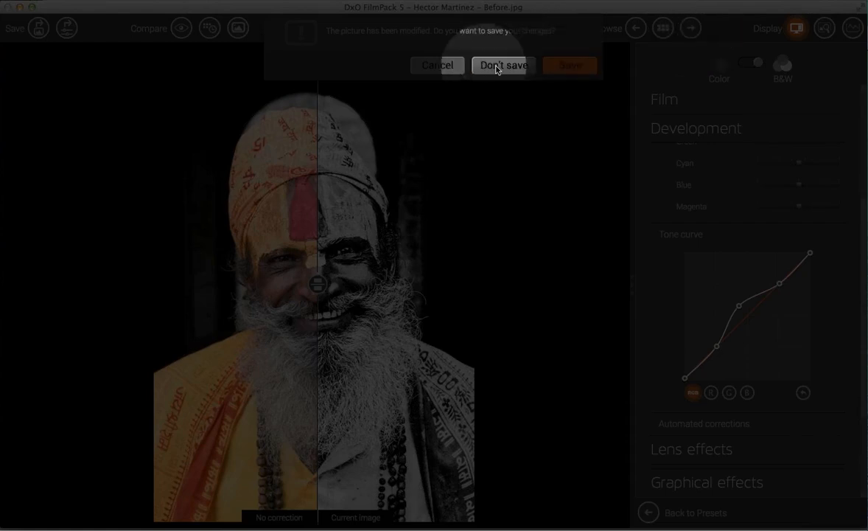
{"action": "left_click", "coordinate": [499, 66]}
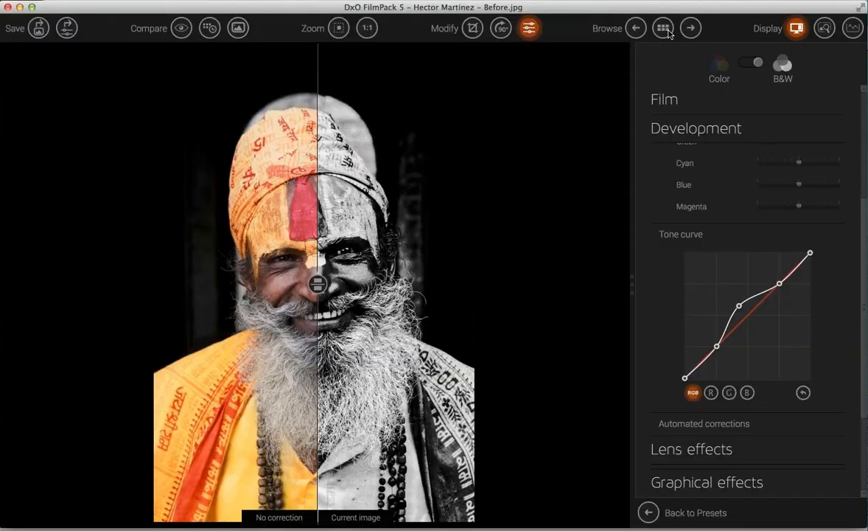
{"action": "left_click", "coordinate": [664, 29]}
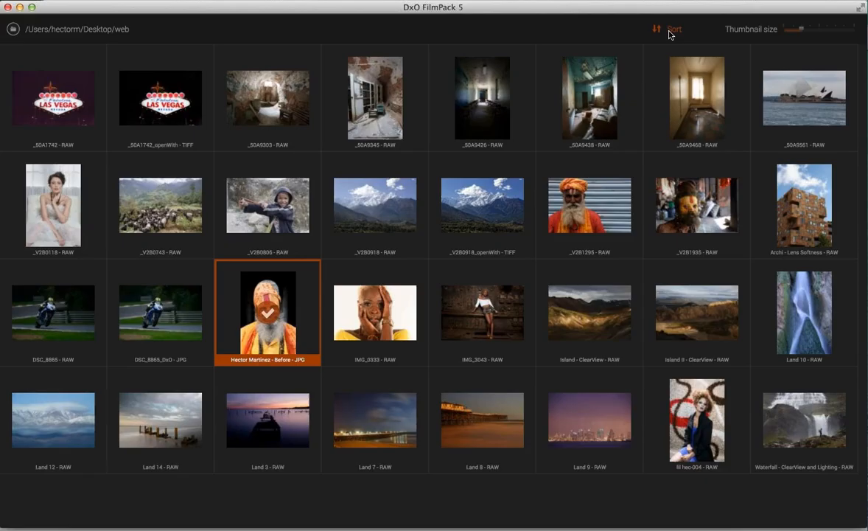
{"action": "left_click", "coordinate": [397, 333]}
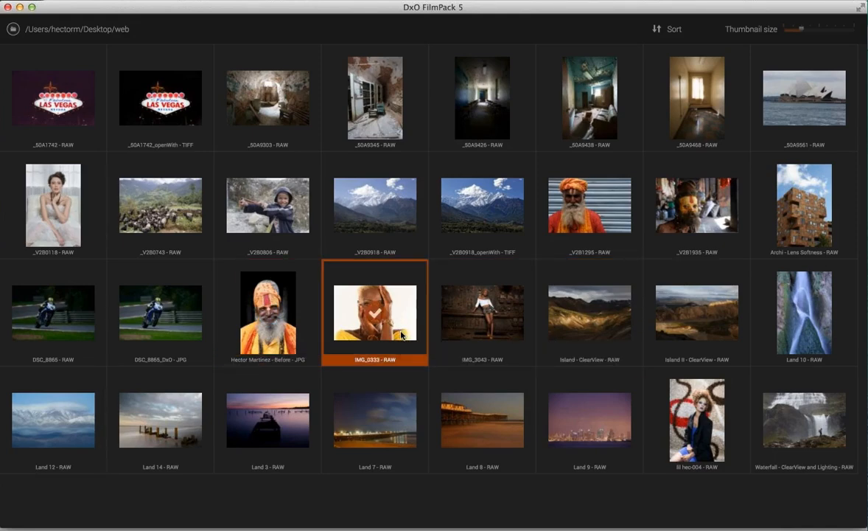
{"action": "double_click", "coordinate": [402, 334]}
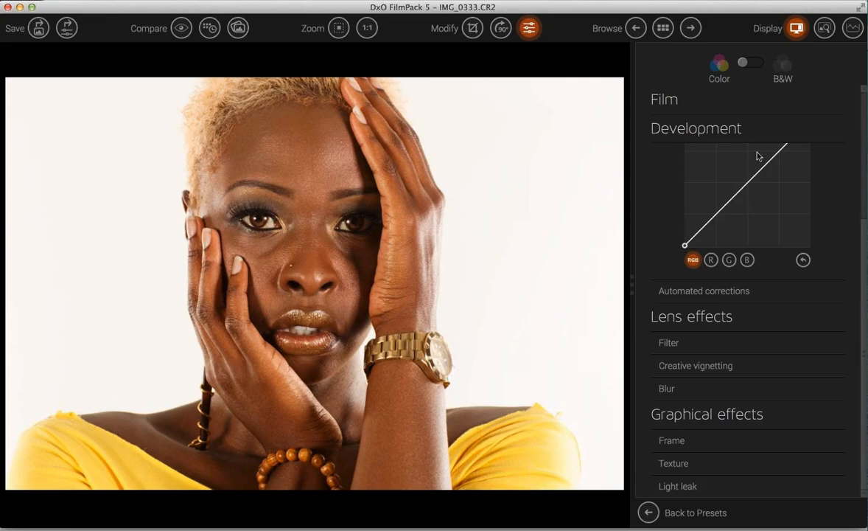
- Return to the film presets and show all 54 Black & White presets with the kodak filter removed
{"action": "left_click", "coordinate": [650, 512]}
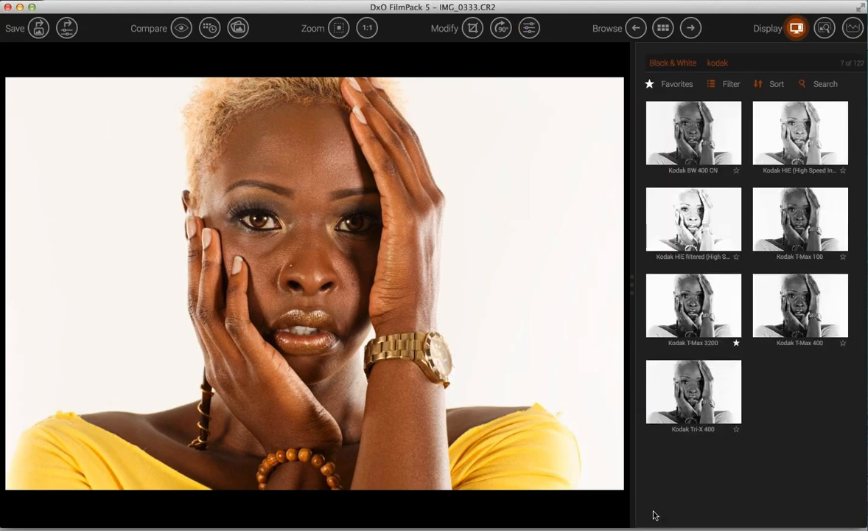
{"action": "left_click", "coordinate": [730, 84]}
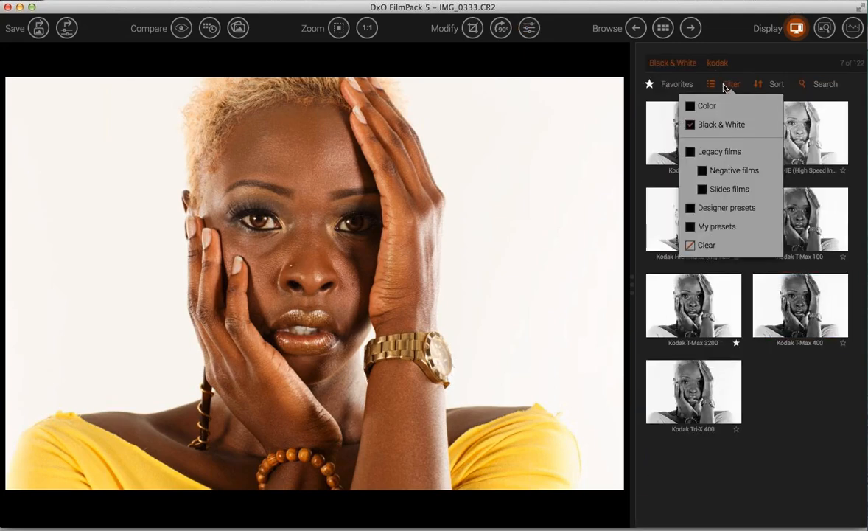
{"action": "left_click", "coordinate": [689, 125]}
{"action": "left_click", "coordinate": [691, 127]}
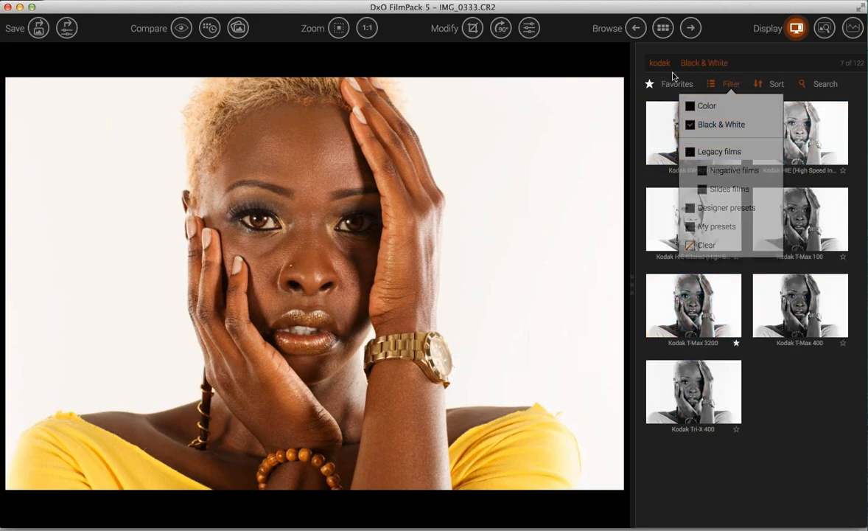
{"action": "left_click", "coordinate": [668, 65]}
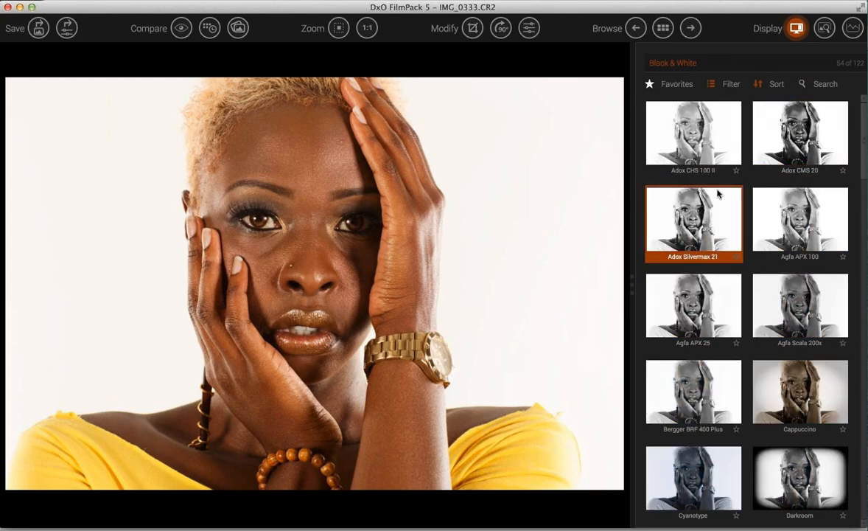
- Start from Adox CHS 100 II and step through black-and-white presets to Foma Fomapan 200 Creative
{"action": "left_click", "coordinate": [695, 138]}
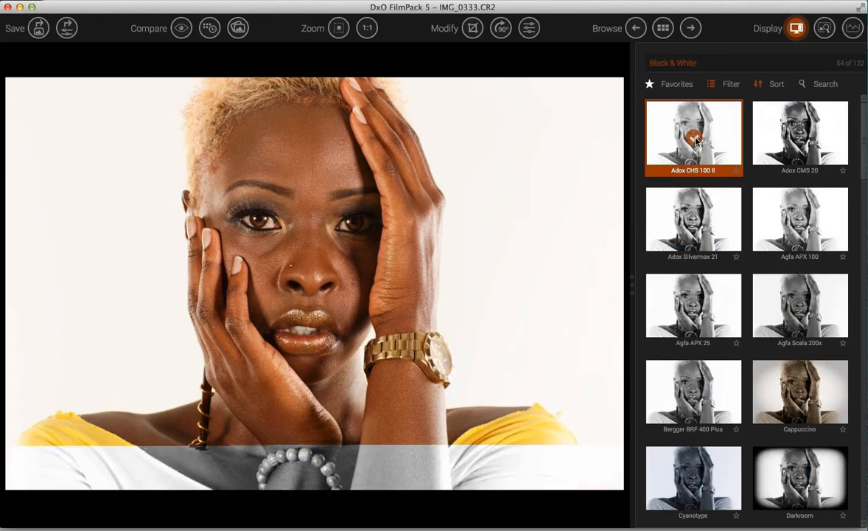
{"action": "key", "text": "Down"}
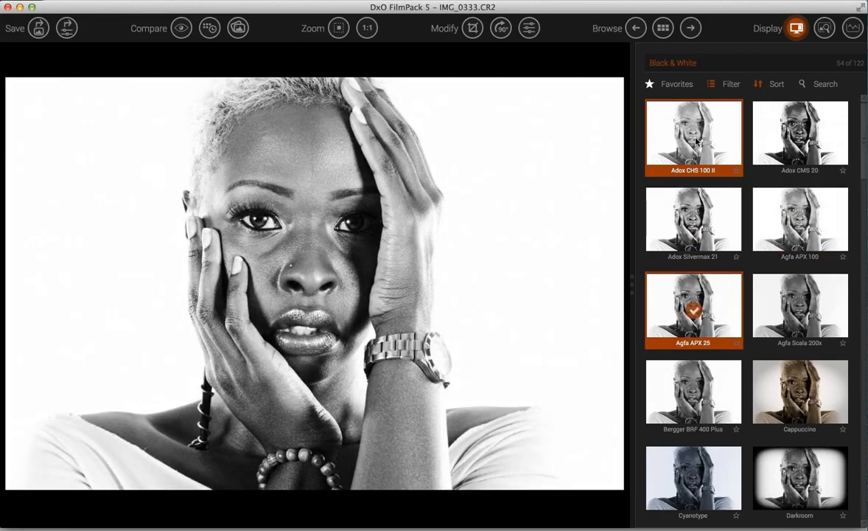
{"action": "key", "text": "Right"}
{"action": "key", "text": "Down"}
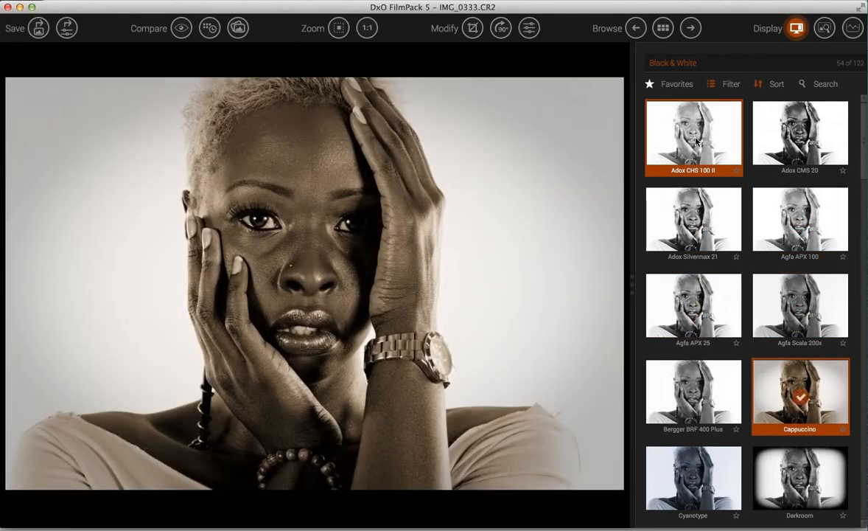
{"action": "key", "text": "Left"}
{"action": "key", "text": "Down"}
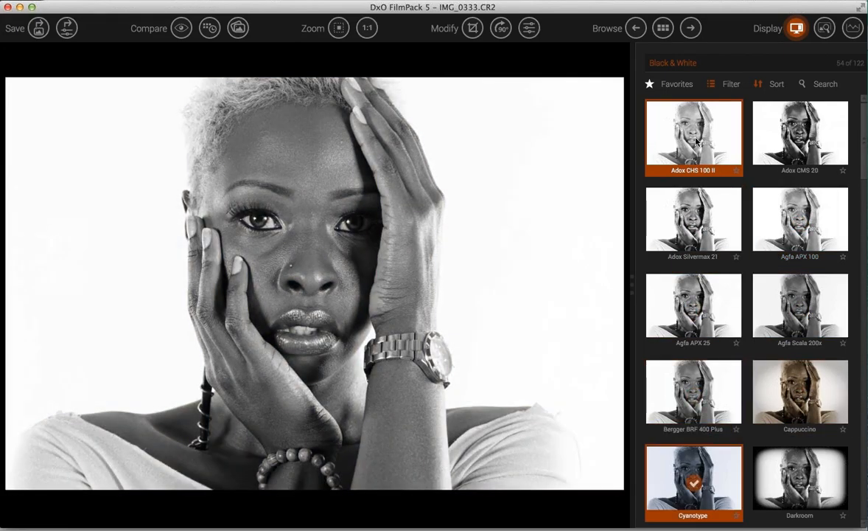
{"action": "key", "text": "Right"}
{"action": "key", "text": "Down"}
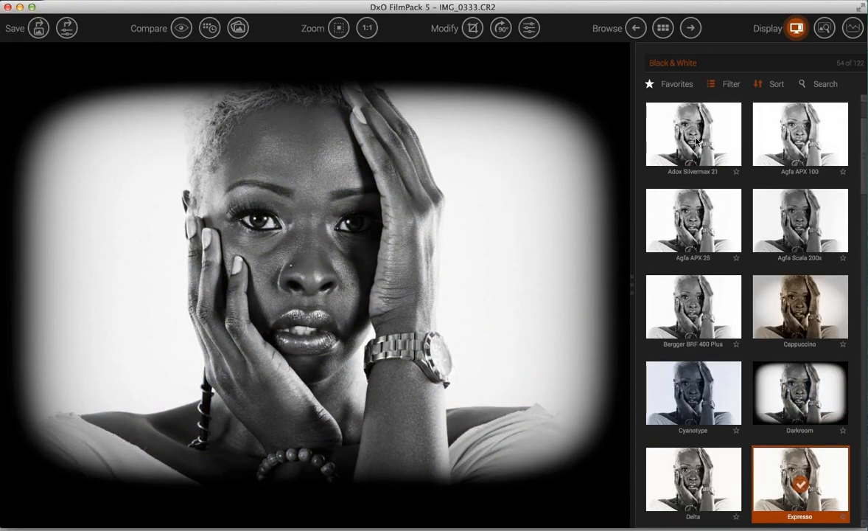
{"action": "key", "text": "Down"}
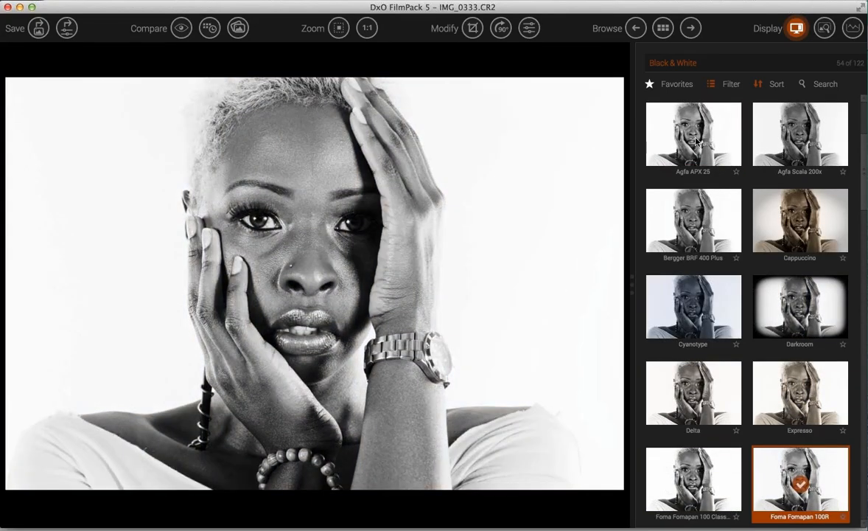
{"action": "key", "text": "Left"}
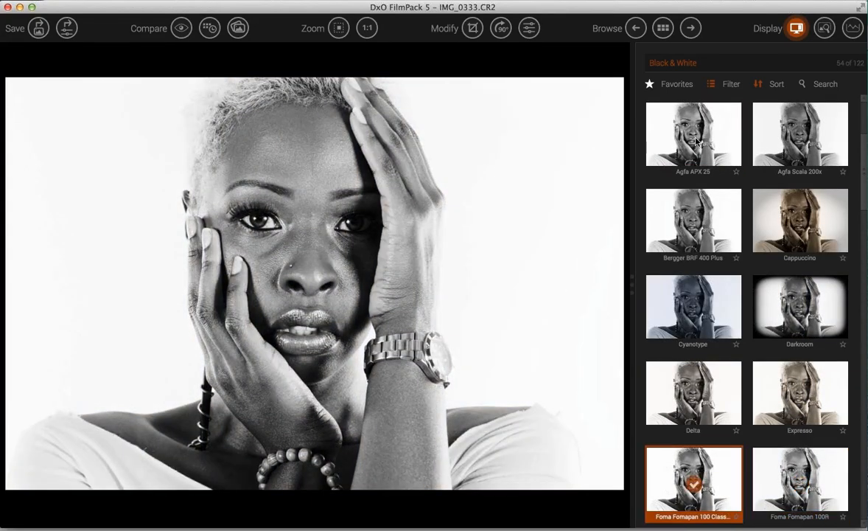
{"action": "key", "text": "Down"}
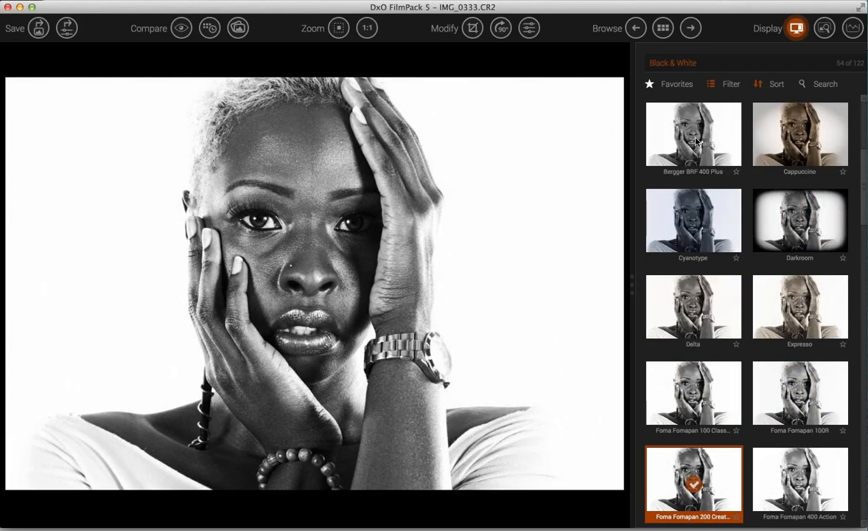
- In the preset's Modify panel, set grain intensity to 0 and grain format to Medium format
{"action": "double_click", "coordinate": [722, 480]}
{"action": "scroll", "coordinate": [765, 258], "scroll_direction": "up", "scroll_amount": 1}
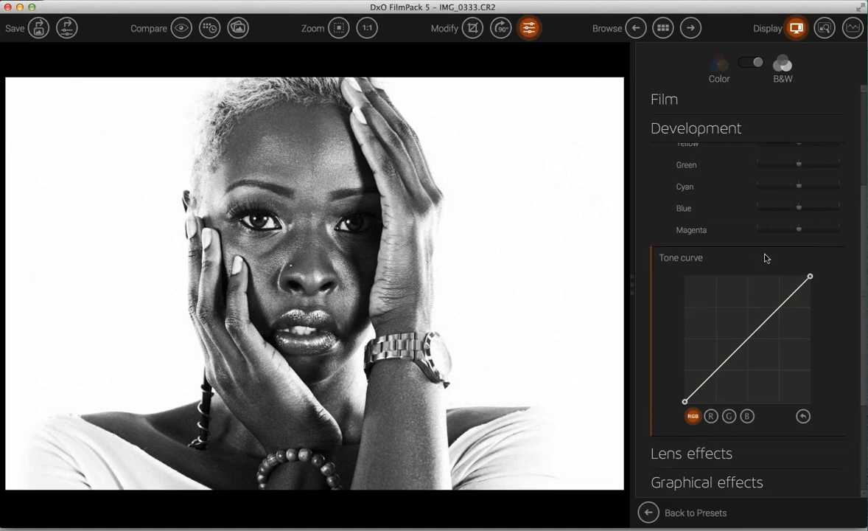
{"action": "left_click", "coordinate": [765, 258]}
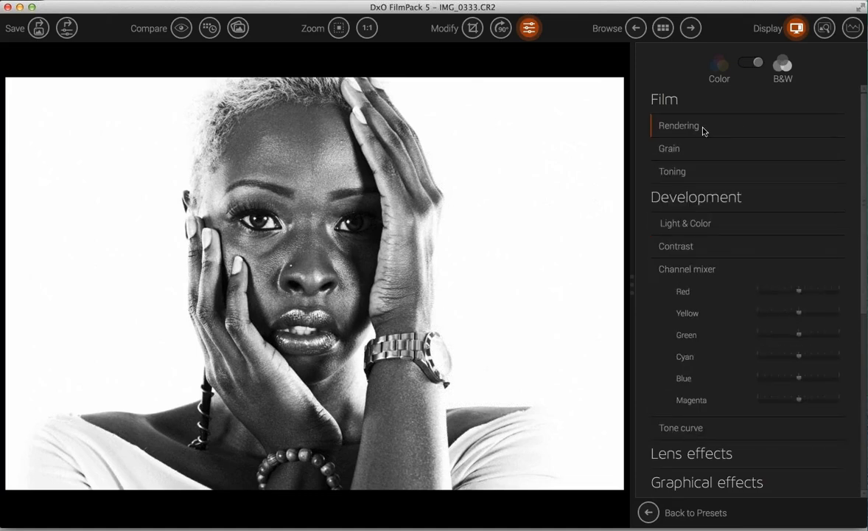
{"action": "left_click", "coordinate": [655, 149]}
{"action": "mouse_move", "coordinate": [801, 194]}
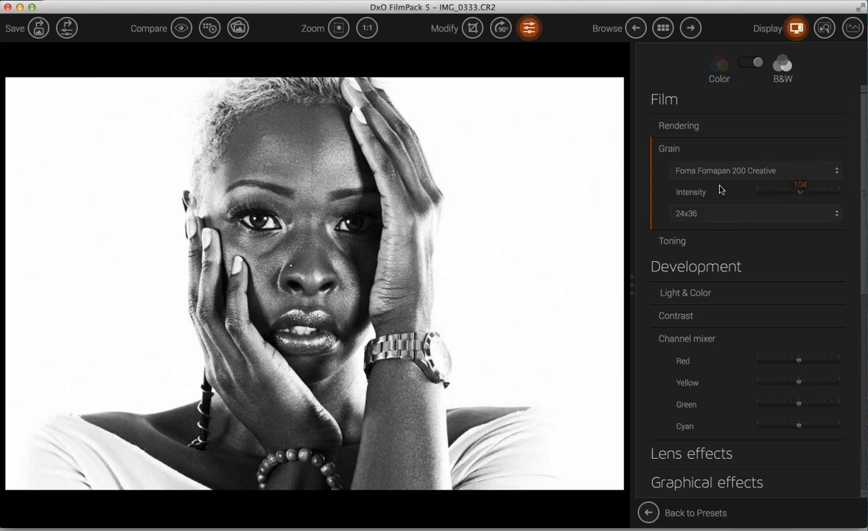
{"action": "left_click_drag", "start_coordinate": [720, 186], "coordinate": [710, 184]}
{"action": "left_click", "coordinate": [721, 215]}
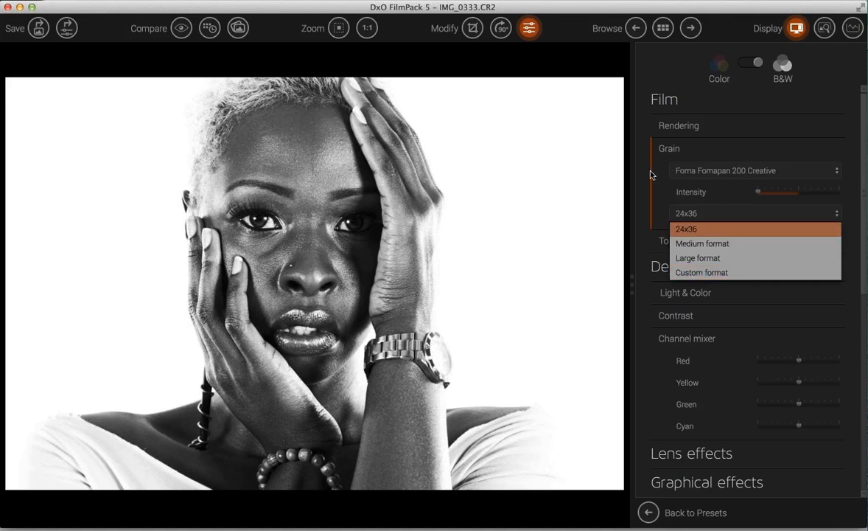
{"action": "left_click", "coordinate": [682, 243]}
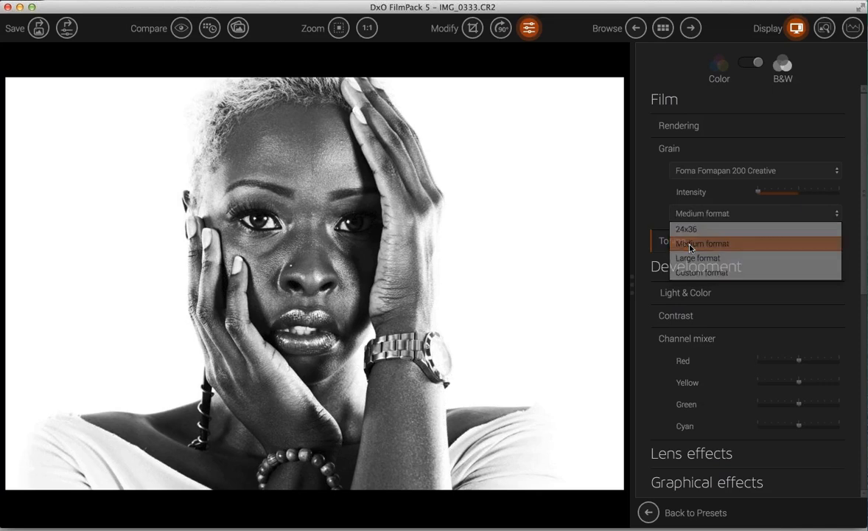
{"action": "left_click", "coordinate": [670, 149]}
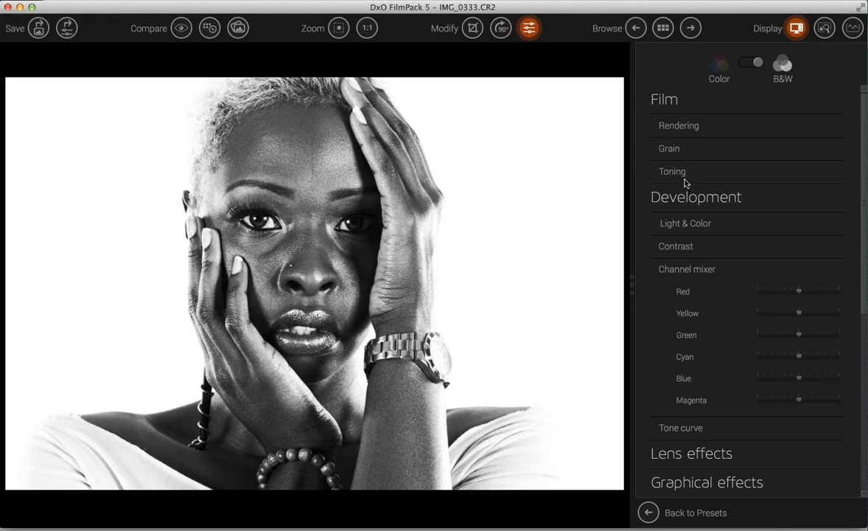
- Tone the high tones blue and raise the toning intensity to about 147
{"action": "left_click", "coordinate": [674, 176]}
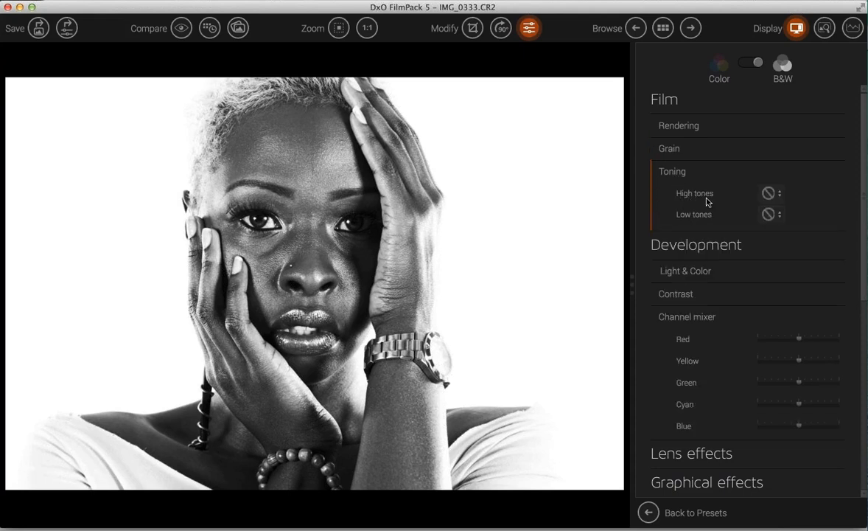
{"action": "left_click", "coordinate": [780, 196]}
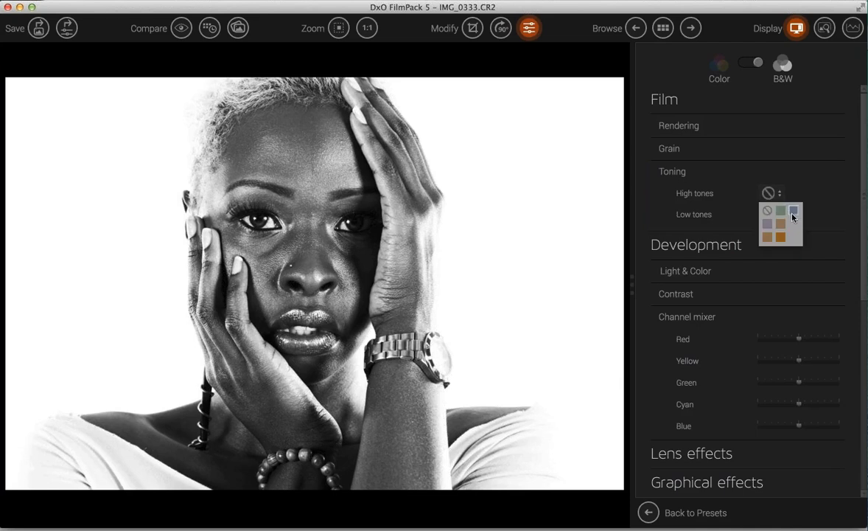
{"action": "left_click", "coordinate": [794, 212]}
{"action": "left_click_drag", "start_coordinate": [795, 215], "coordinate": [817, 217]}
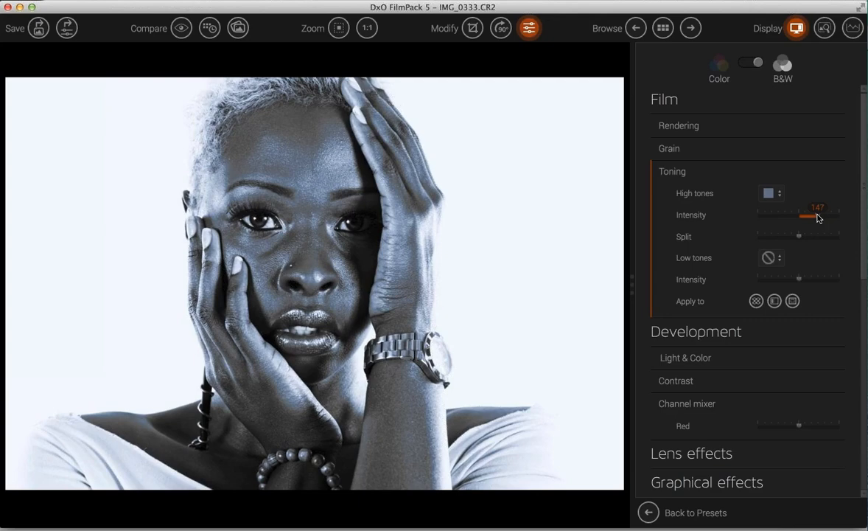
{"action": "left_click", "coordinate": [656, 174]}
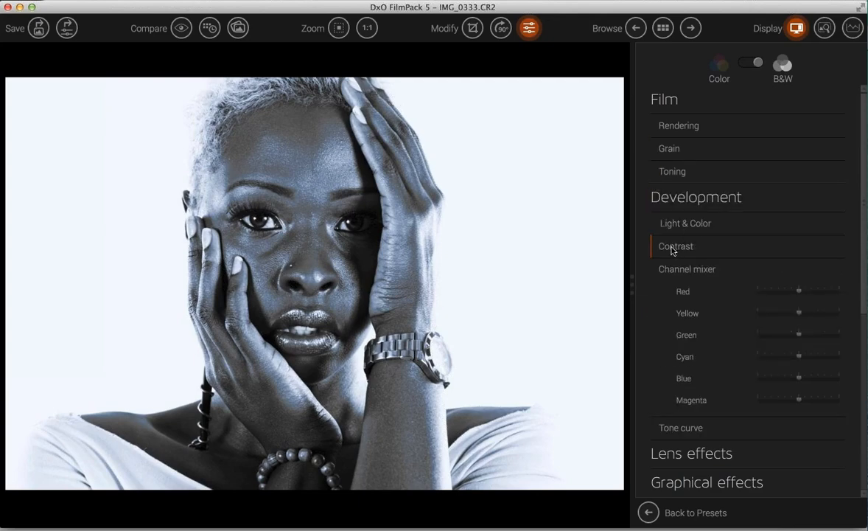
- Expand the Contrast settings and raise the overall contrast to 43
{"action": "left_click", "coordinate": [672, 250]}
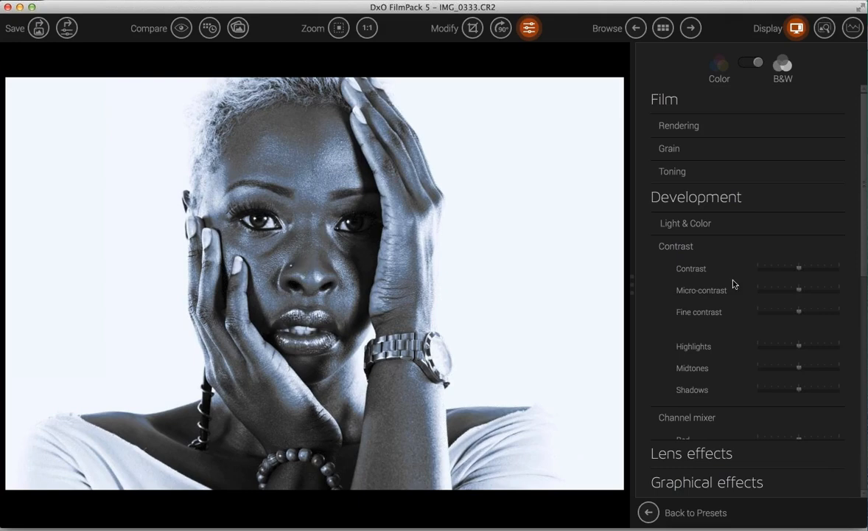
{"action": "left_click_drag", "start_coordinate": [812, 272], "coordinate": [808, 316]}
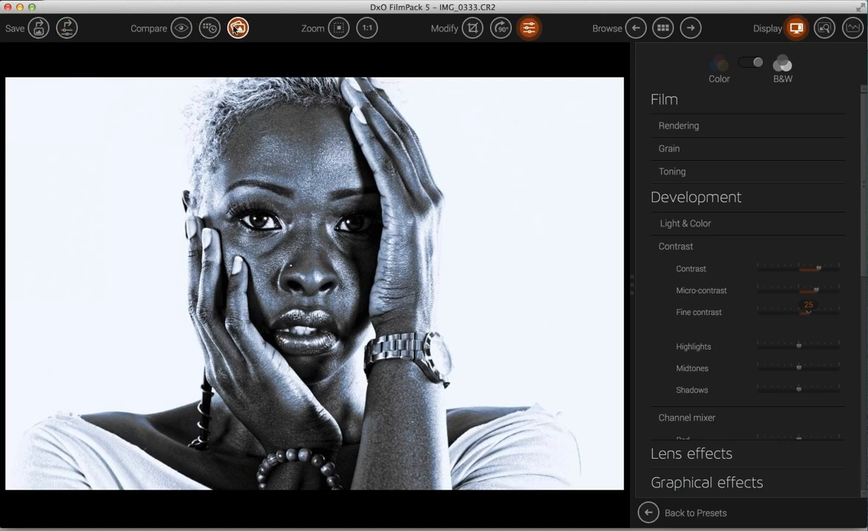
- Compare side by side, then use a split view with the divider revealing most of the corrected image
{"action": "left_click", "coordinate": [236, 28]}
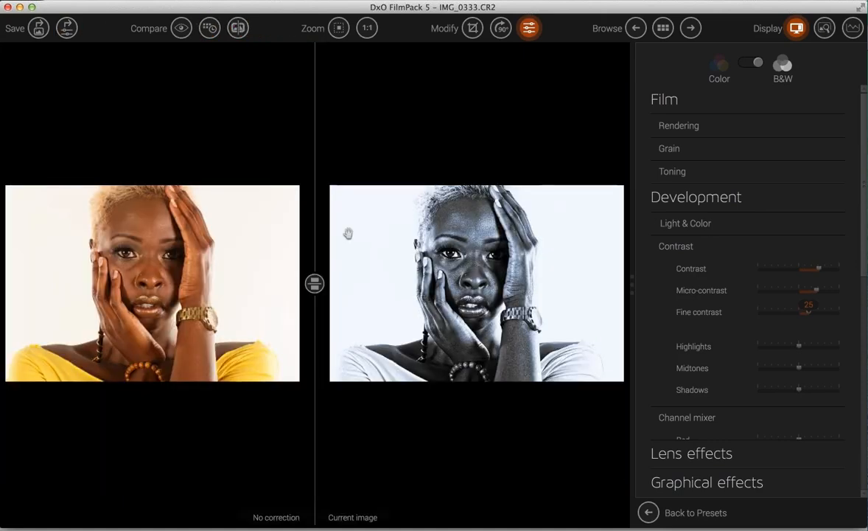
{"action": "left_click", "coordinate": [240, 28]}
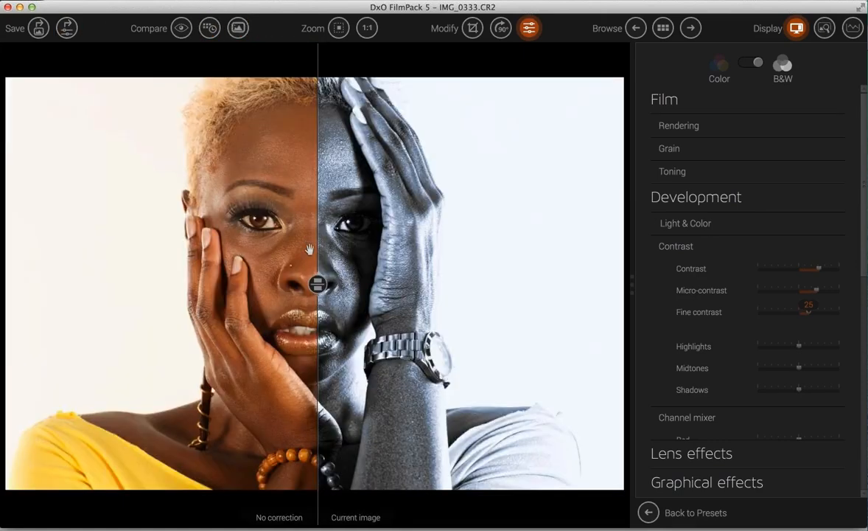
{"action": "mouse_move", "coordinate": [316, 266]}
{"action": "left_mouse_down"}
{"action": "mouse_move", "coordinate": [292, 245]}
{"action": "mouse_move", "coordinate": [213, 258]}
{"action": "mouse_move", "coordinate": [328, 254]}
{"action": "mouse_move", "coordinate": [177, 256]}
{"action": "mouse_move", "coordinate": [309, 256]}
{"action": "left_mouse_up"}
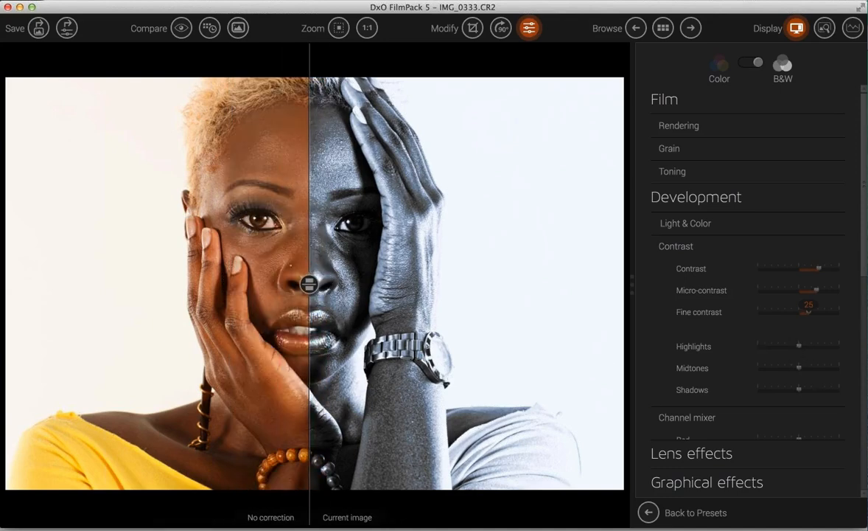
{"action": "left_click_drag", "start_coordinate": [309, 249], "coordinate": [87, 250]}
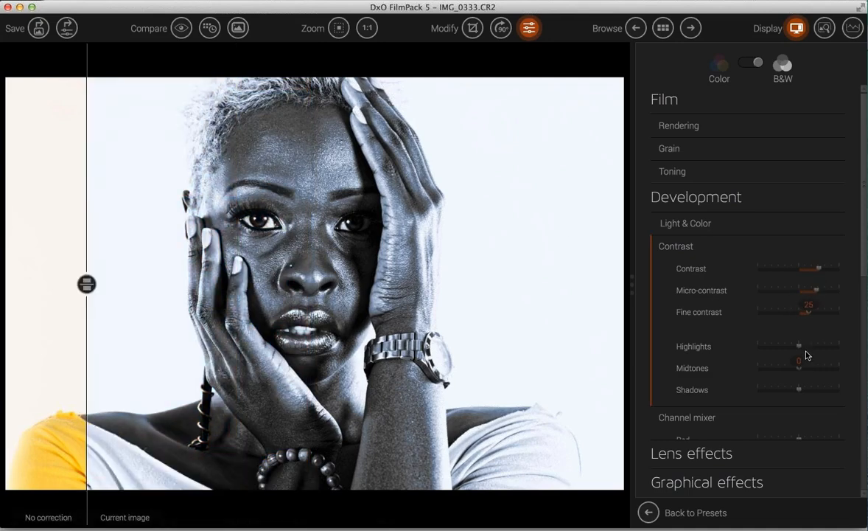
- Raise the highlights to about 71, lift the shadows slightly, and turn off the comparison
{"action": "left_click_drag", "start_coordinate": [799, 346], "coordinate": [816, 371]}
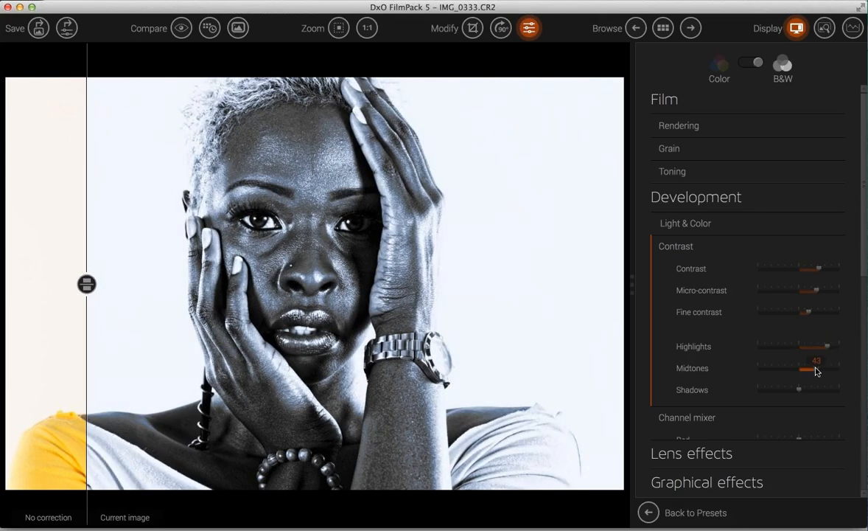
{"action": "left_click_drag", "start_coordinate": [800, 391], "coordinate": [807, 390]}
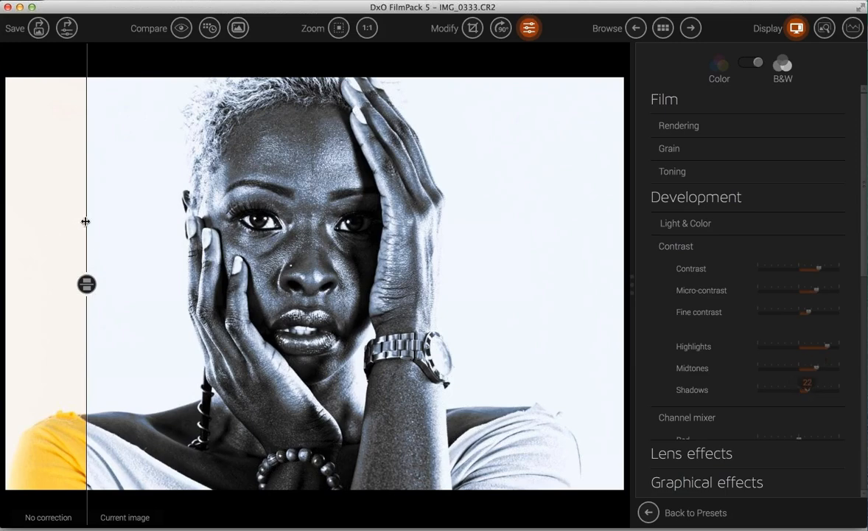
{"action": "left_click", "coordinate": [238, 29]}
- Reset the shadows to 0, collapse Contrast and expand the Tone curve settings
{"action": "scroll", "coordinate": [748, 365], "scroll_direction": "down", "scroll_amount": 2}
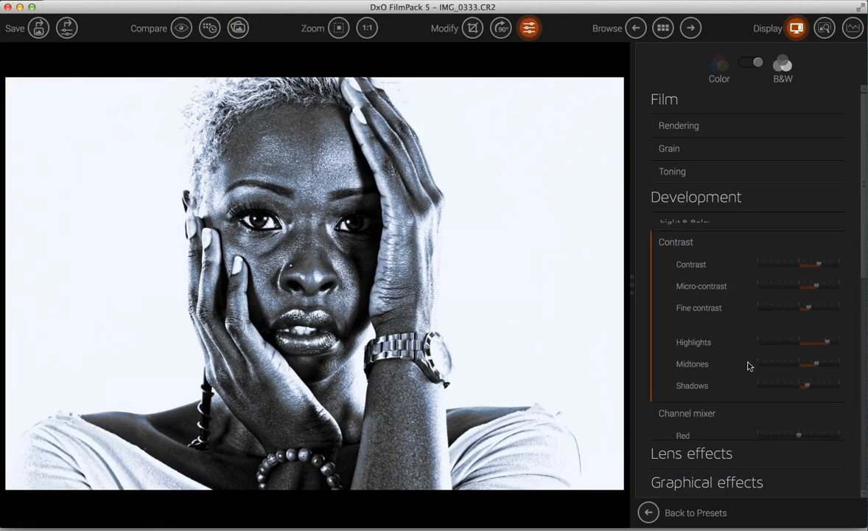
{"action": "left_click_drag", "start_coordinate": [762, 370], "coordinate": [759, 370]}
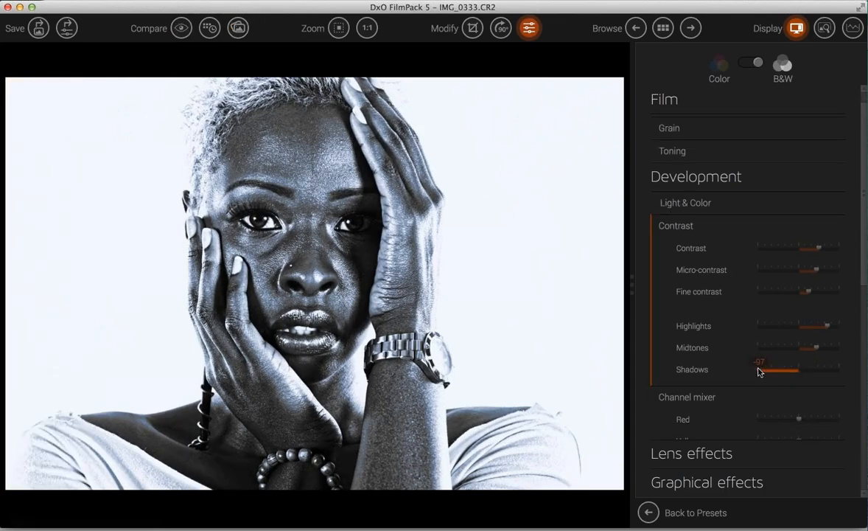
{"action": "double_click", "coordinate": [760, 371]}
{"action": "left_click", "coordinate": [660, 230]}
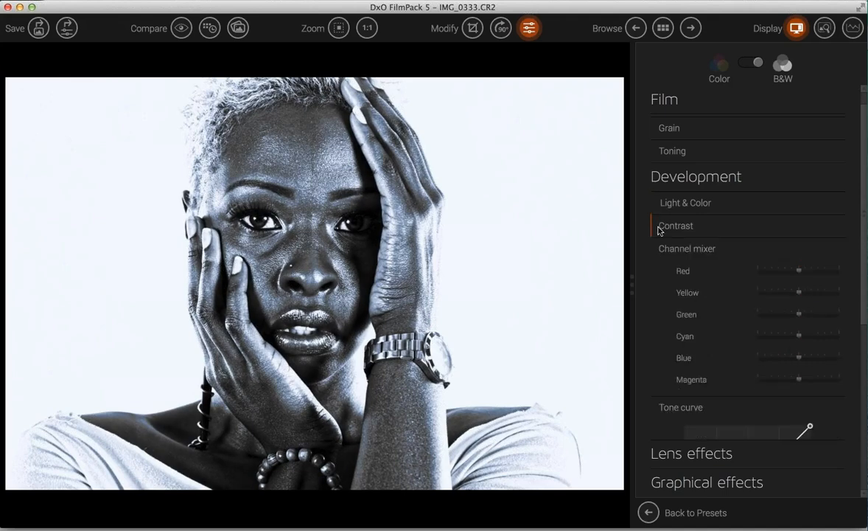
{"action": "left_click", "coordinate": [667, 405]}
{"action": "scroll", "coordinate": [739, 368], "scroll_direction": "down", "scroll_amount": 5}
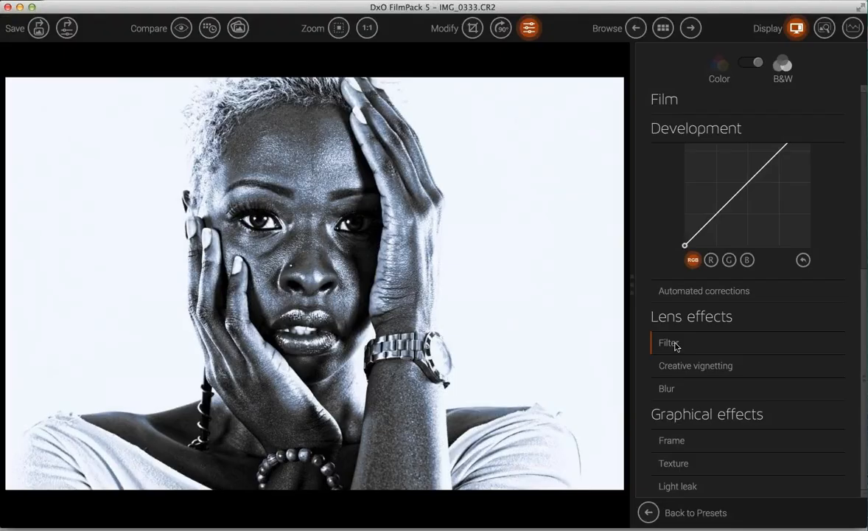
- Step from the Blue filter through Orange and Brown to Cyan, and raise density to about 135
{"action": "left_click", "coordinate": [672, 343]}
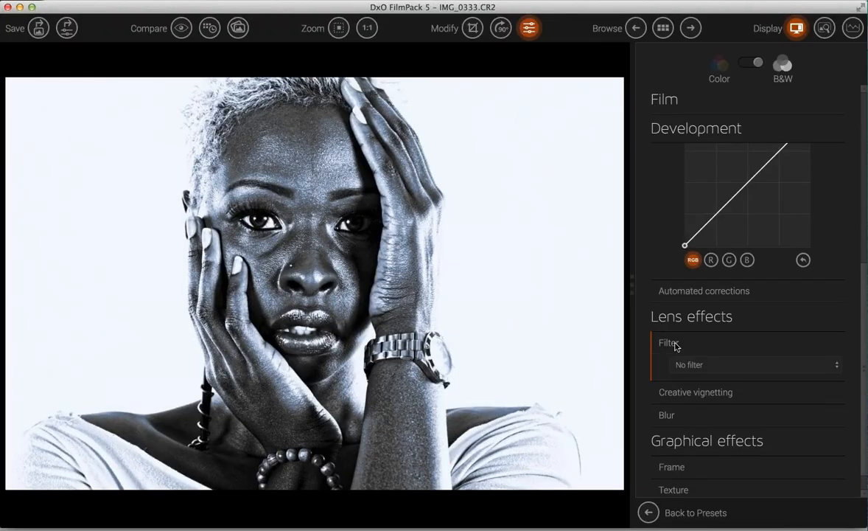
{"action": "left_click", "coordinate": [708, 364]}
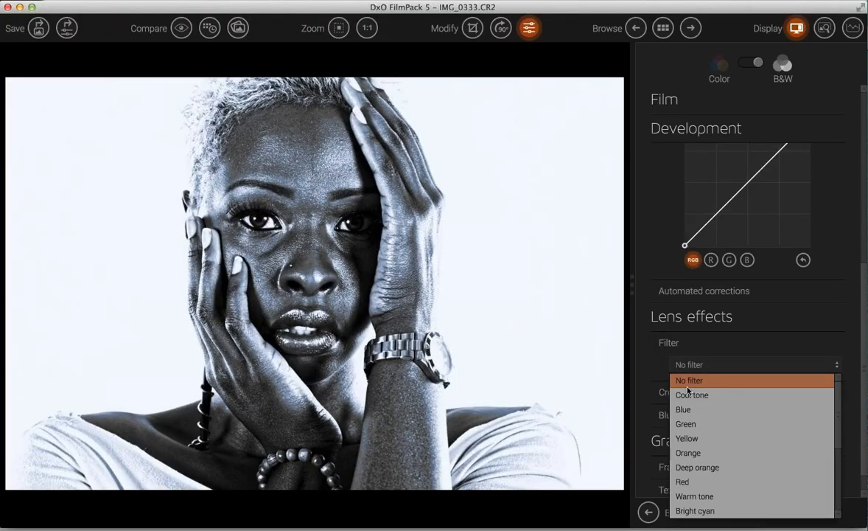
{"action": "left_click", "coordinate": [685, 408]}
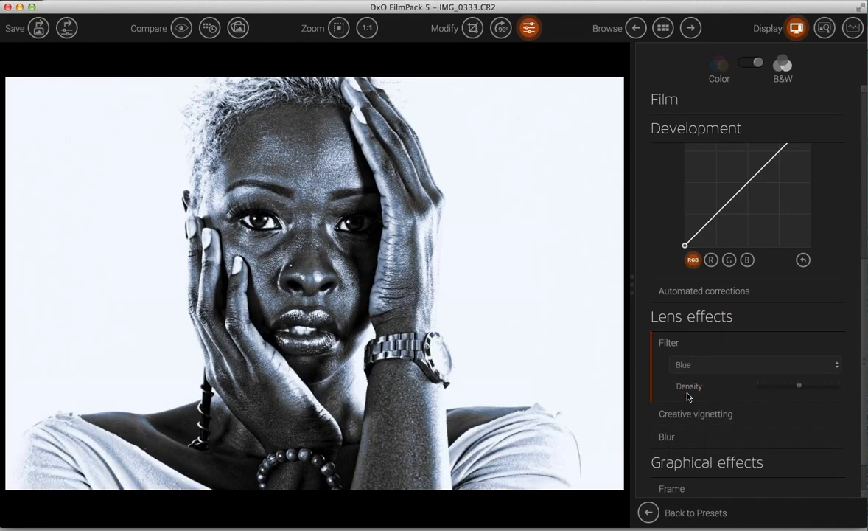
{"action": "key", "text": "Down"}
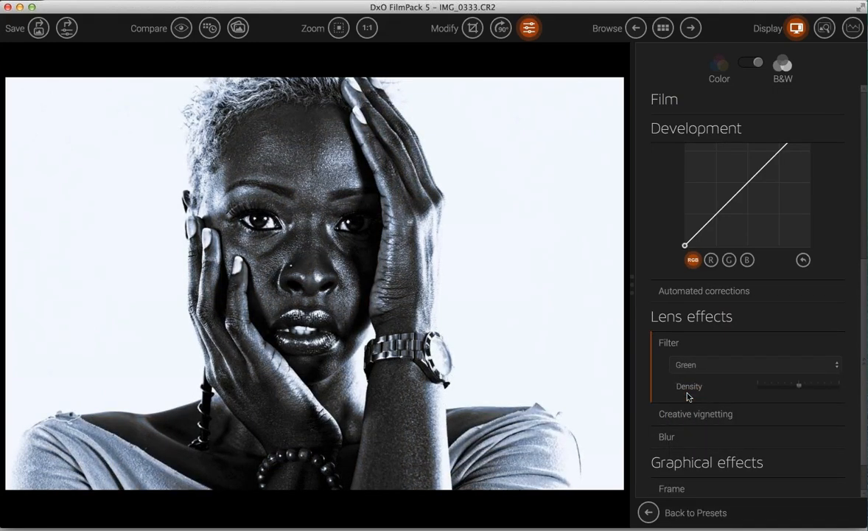
{"action": "key", "text": "Down"}
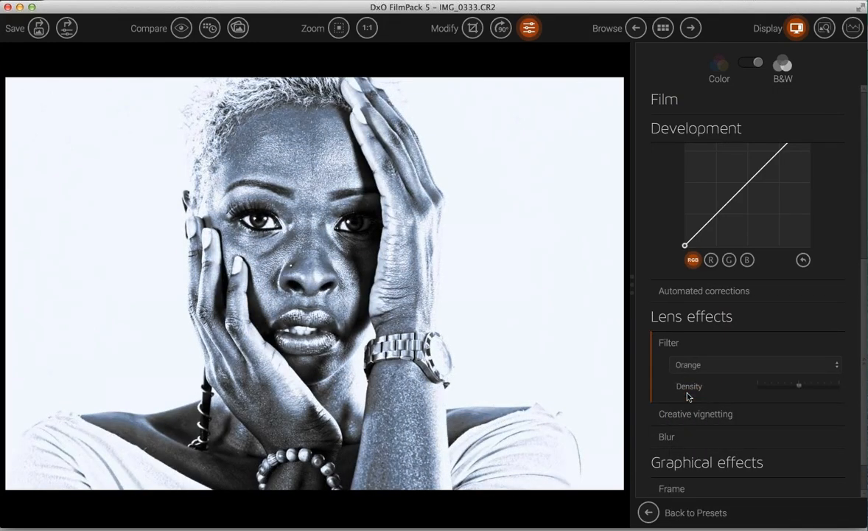
{"action": "key", "text": "Down"}
{"action": "key", "text": "Down"}
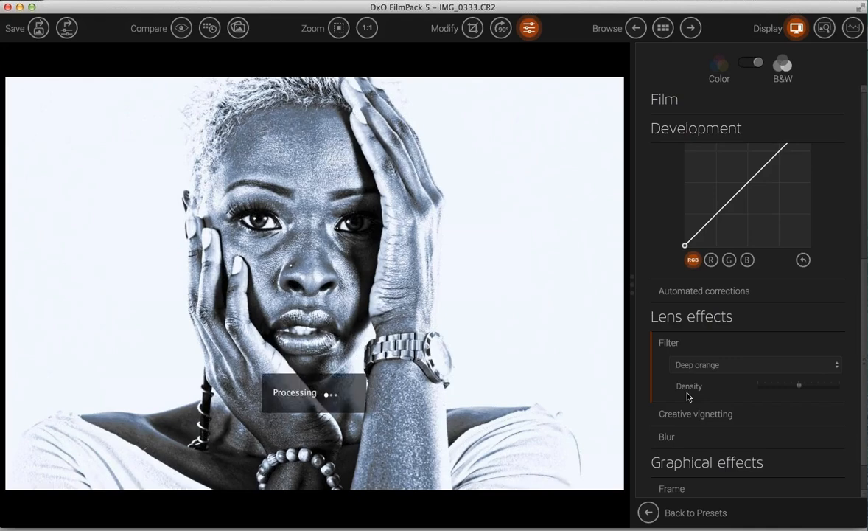
{"action": "key", "text": "Down"}
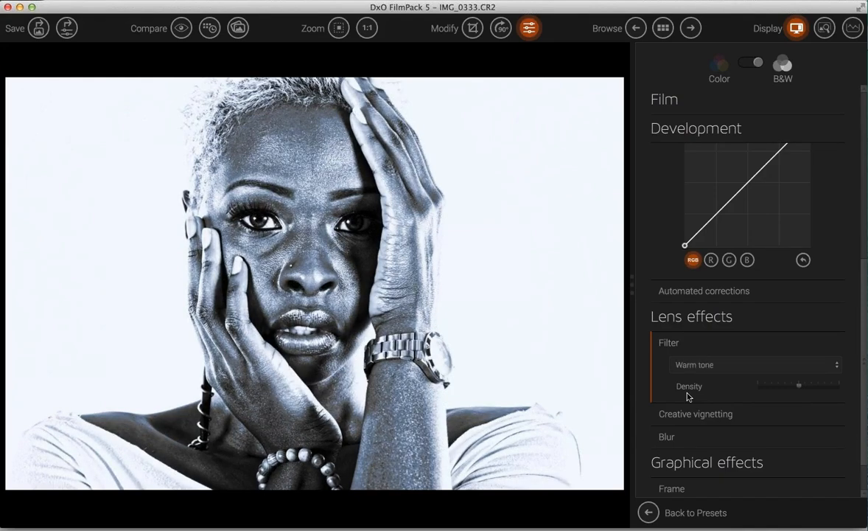
{"action": "key", "text": "Down"}
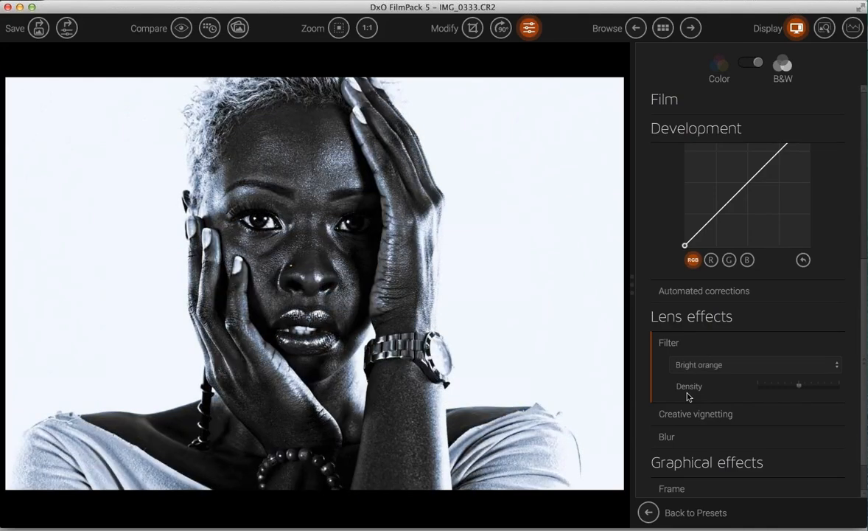
{"action": "key", "text": "Down"}
{"action": "key", "text": "Down"}
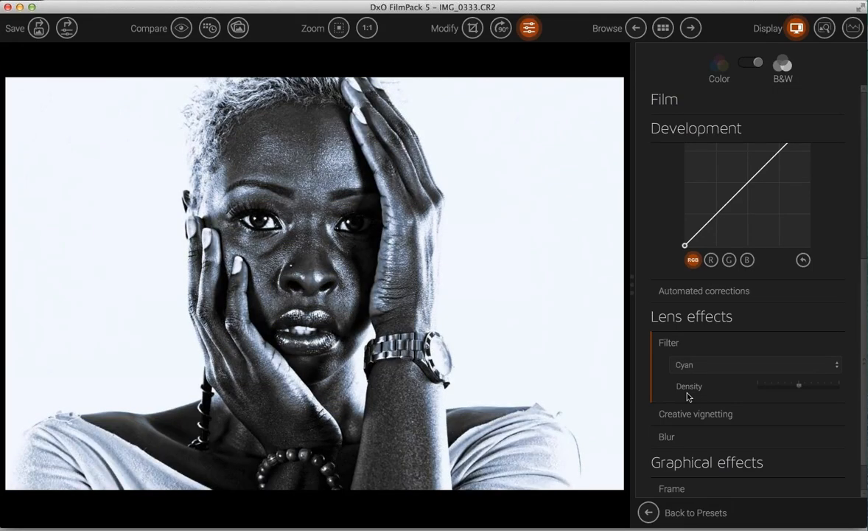
{"action": "left_click_drag", "start_coordinate": [799, 384], "coordinate": [811, 389]}
- Compare with the original colour image, then lower the Red and Yellow mixer values, Yellow to about -37
{"action": "scroll", "coordinate": [788, 218], "scroll_direction": "up", "scroll_amount": 3}
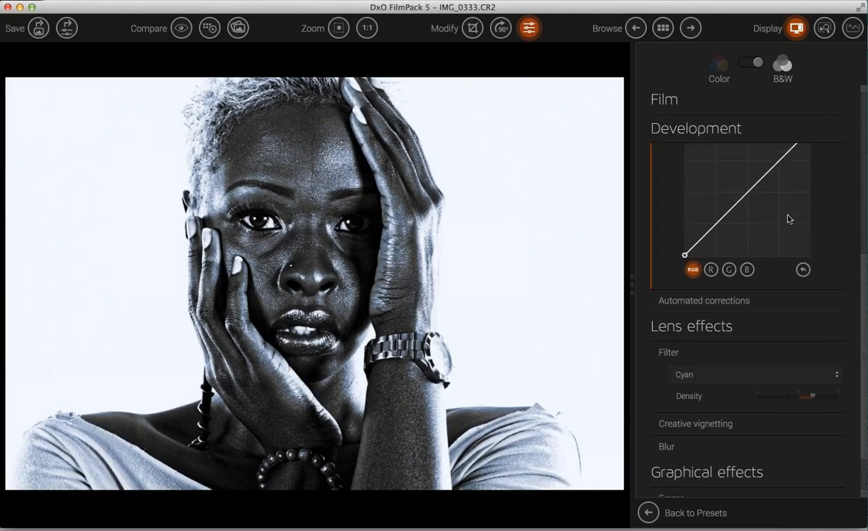
{"action": "scroll", "coordinate": [789, 217], "scroll_direction": "up", "scroll_amount": 3}
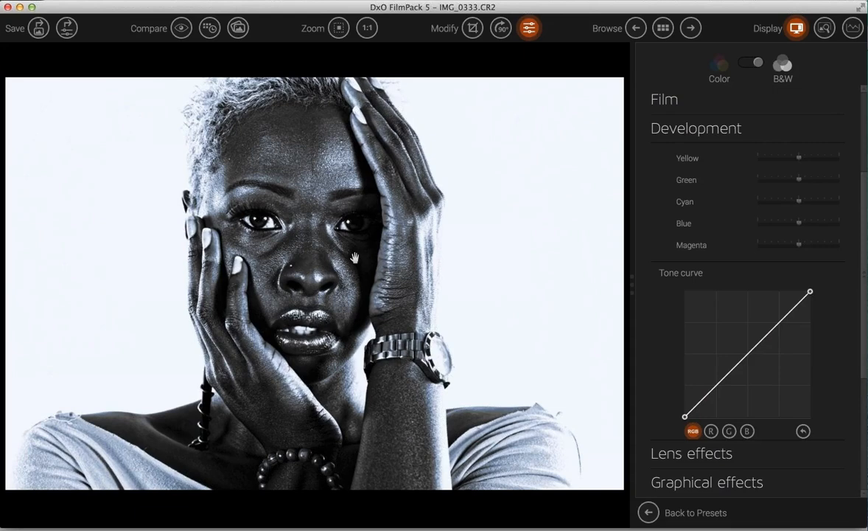
{"action": "left_click", "coordinate": [180, 29]}
{"action": "scroll", "coordinate": [736, 168], "scroll_direction": "up", "scroll_amount": 4}
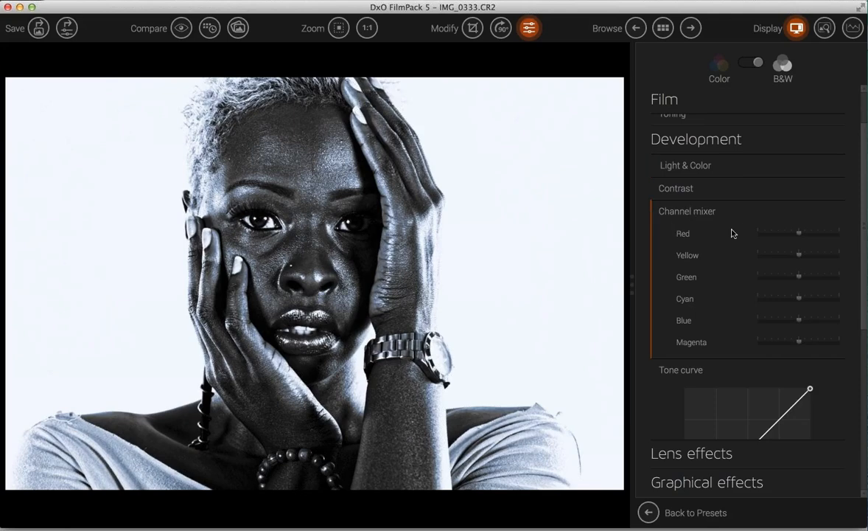
{"action": "mouse_move", "coordinate": [799, 235]}
{"action": "left_mouse_down"}
{"action": "mouse_move", "coordinate": [759, 234]}
{"action": "mouse_move", "coordinate": [799, 237]}
{"action": "left_mouse_up"}
{"action": "left_click_drag", "start_coordinate": [783, 258], "coordinate": [782, 258]}
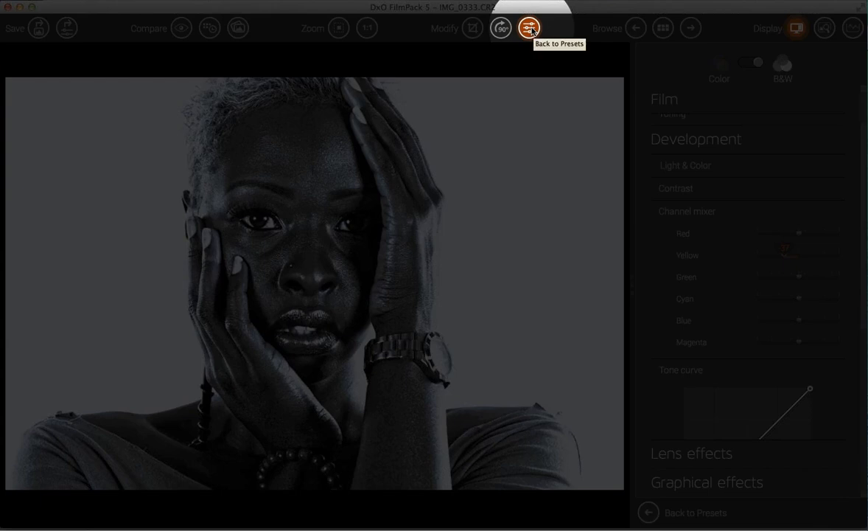
- Crop with an Unconstrained ratio, trim the left and right sides, and apply it
{"action": "left_click", "coordinate": [474, 29]}
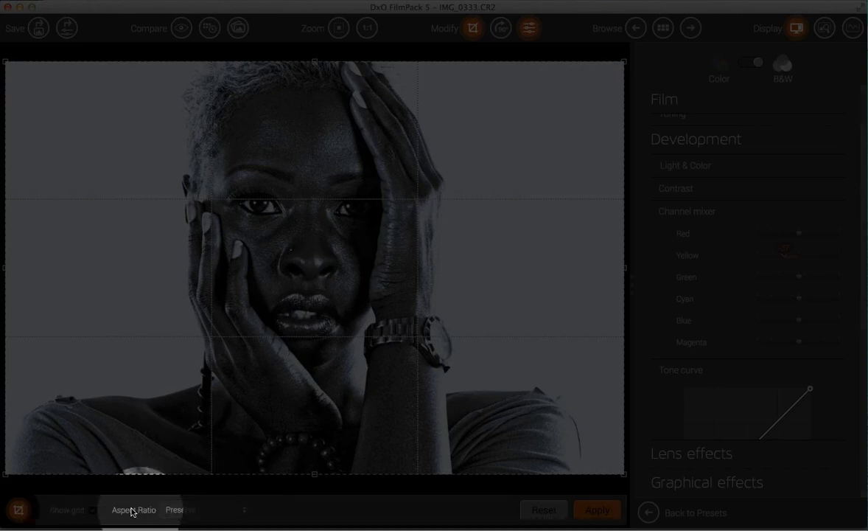
{"action": "left_click", "coordinate": [207, 511]}
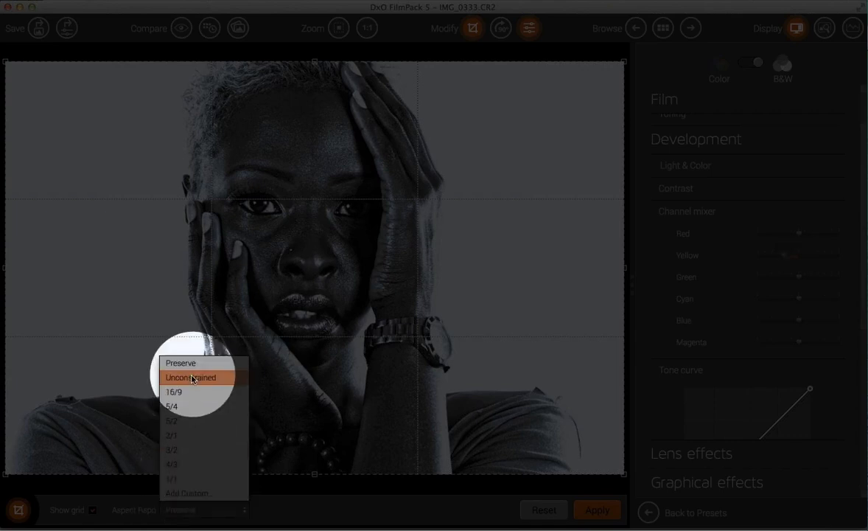
{"action": "left_click", "coordinate": [193, 377]}
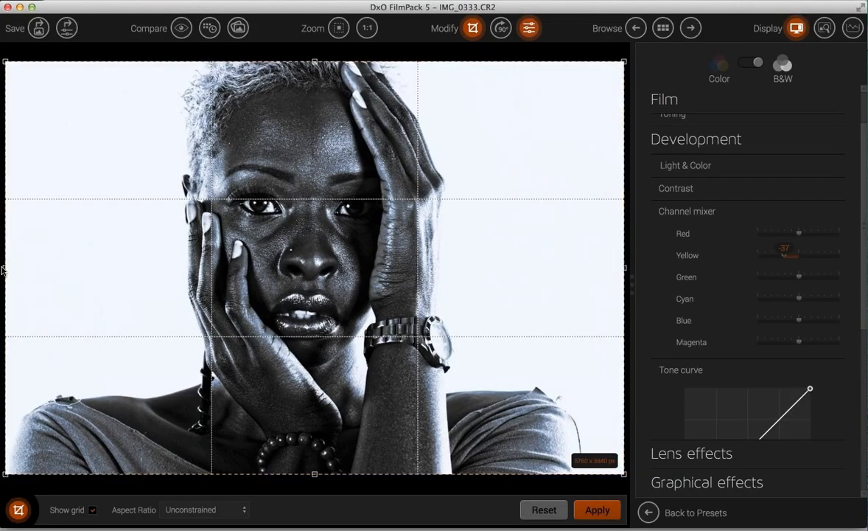
{"action": "left_click_drag", "start_coordinate": [2, 270], "coordinate": [93, 270]}
{"action": "mouse_move", "coordinate": [161, 265]}
{"action": "left_mouse_down"}
{"action": "mouse_move", "coordinate": [169, 270]}
{"action": "mouse_move", "coordinate": [160, 269]}
{"action": "left_mouse_up"}
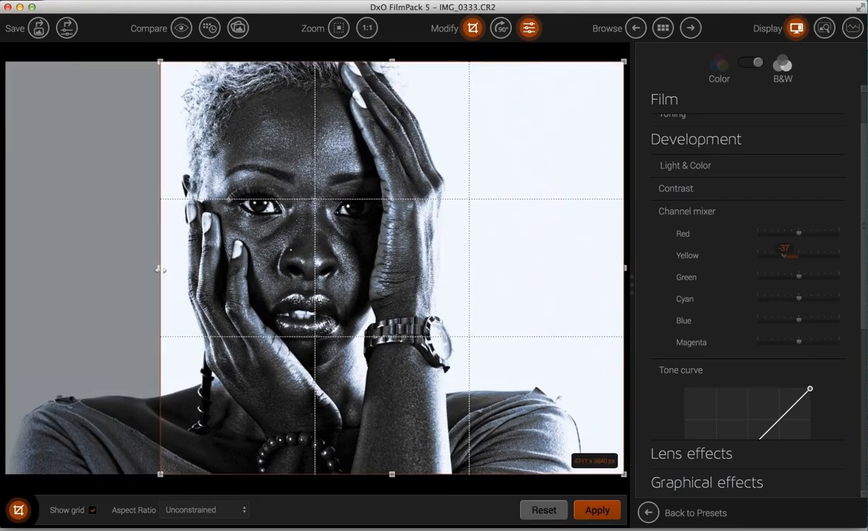
{"action": "left_click_drag", "start_coordinate": [623, 267], "coordinate": [462, 274]}
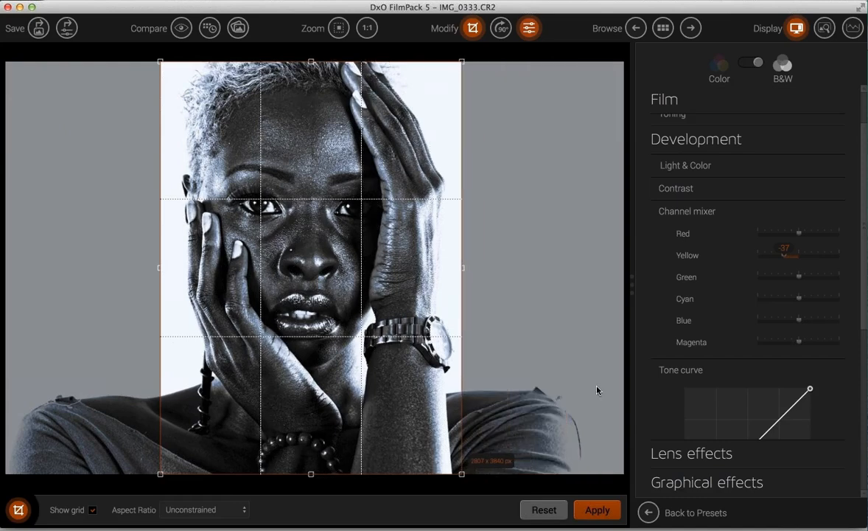
{"action": "left_click", "coordinate": [598, 510]}
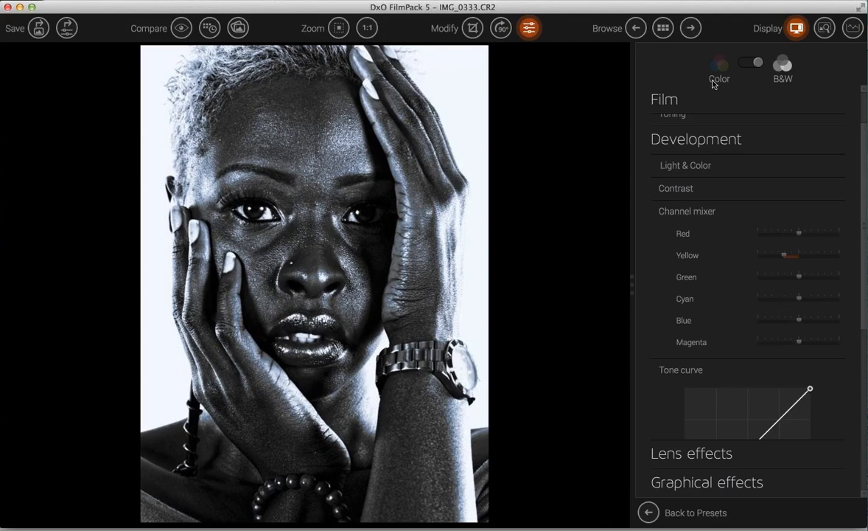
- Return to the browser without saving the portrait's changes and open the folder picker
{"action": "left_click", "coordinate": [663, 29]}
{"action": "left_click", "coordinate": [495, 66]}
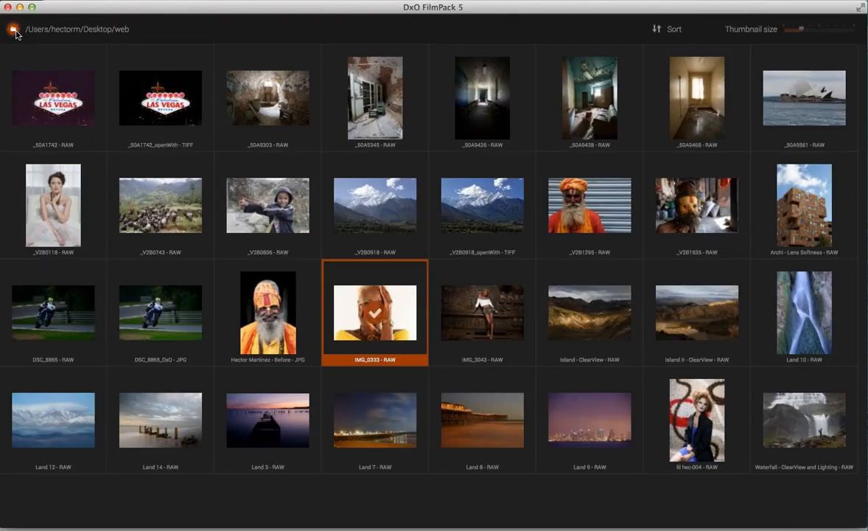
{"action": "left_click", "coordinate": [14, 30]}
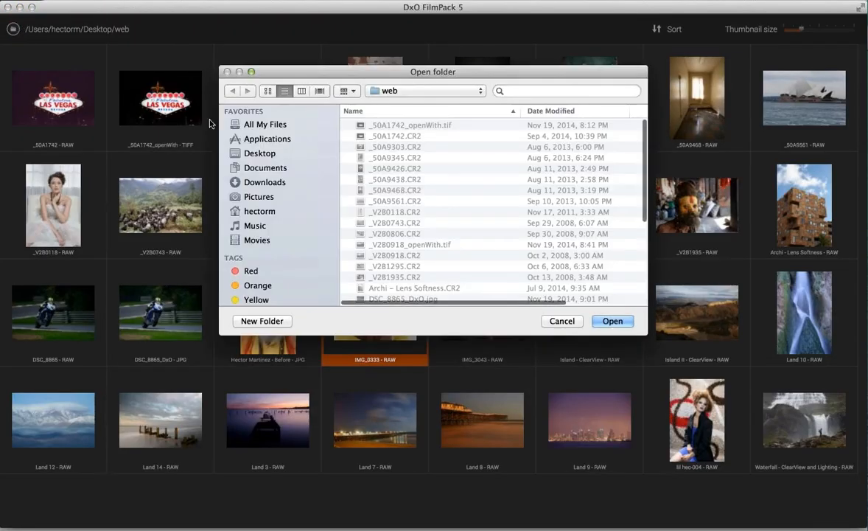
- Open the web folder on the Desktop in the browser
{"action": "left_click", "coordinate": [260, 154]}
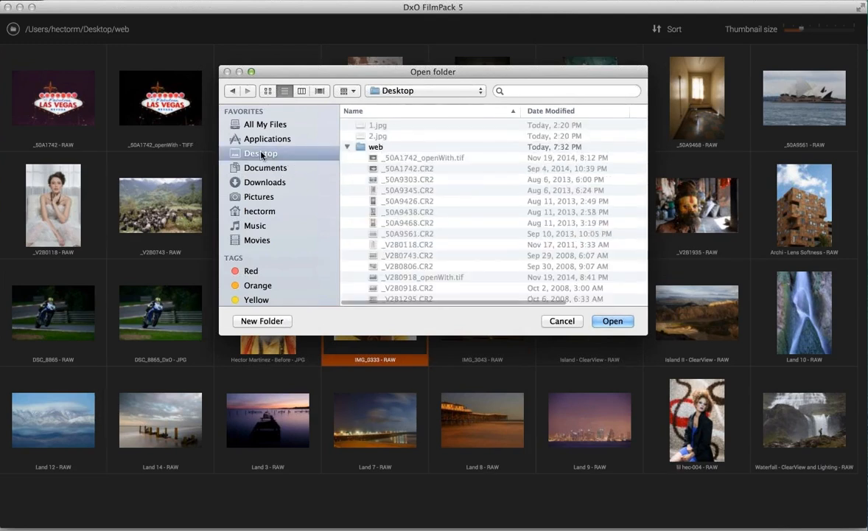
{"action": "left_click", "coordinate": [360, 148]}
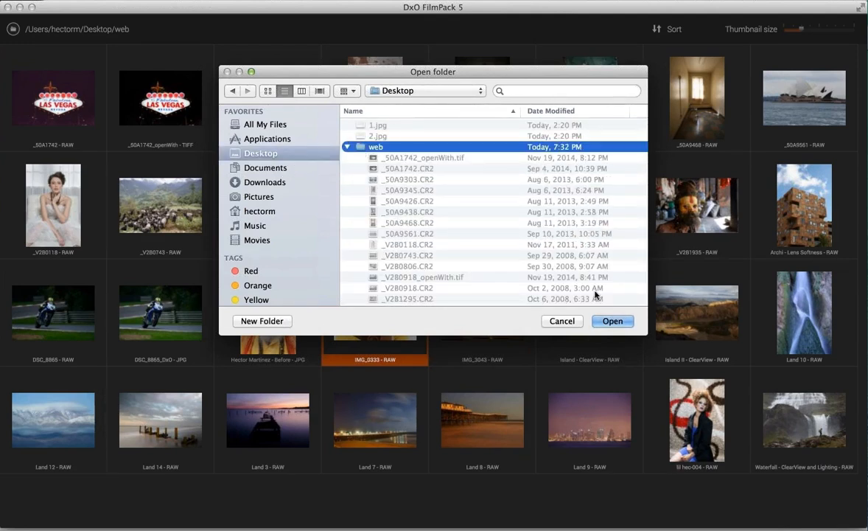
{"action": "left_click", "coordinate": [614, 322]}
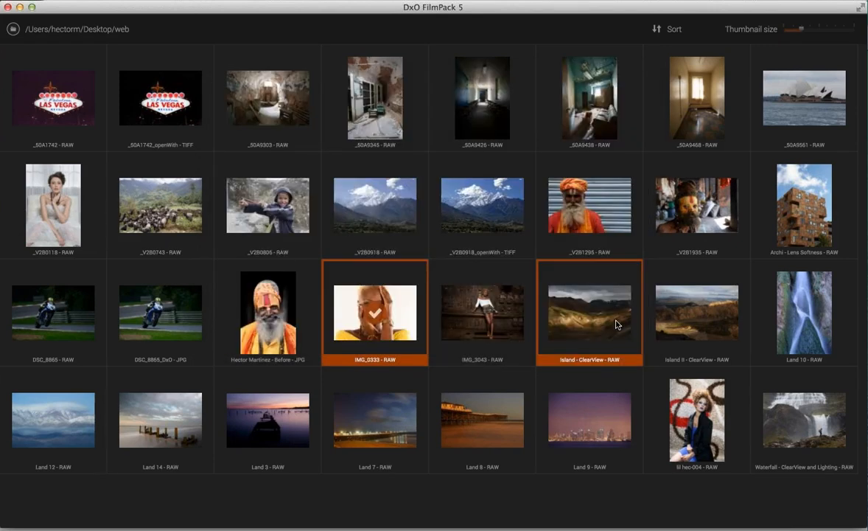
- Navigate Desktop > Work > DxO and open the port folder
{"action": "left_click", "coordinate": [13, 30]}
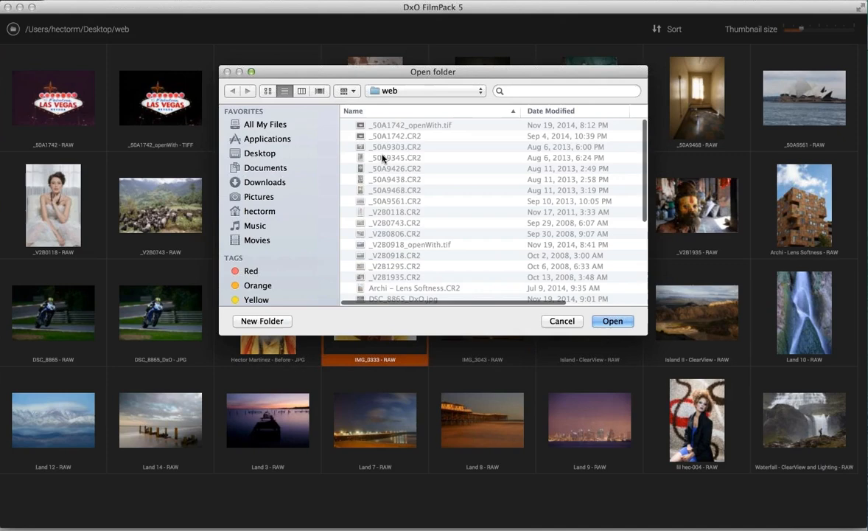
{"action": "left_click", "coordinate": [259, 153]}
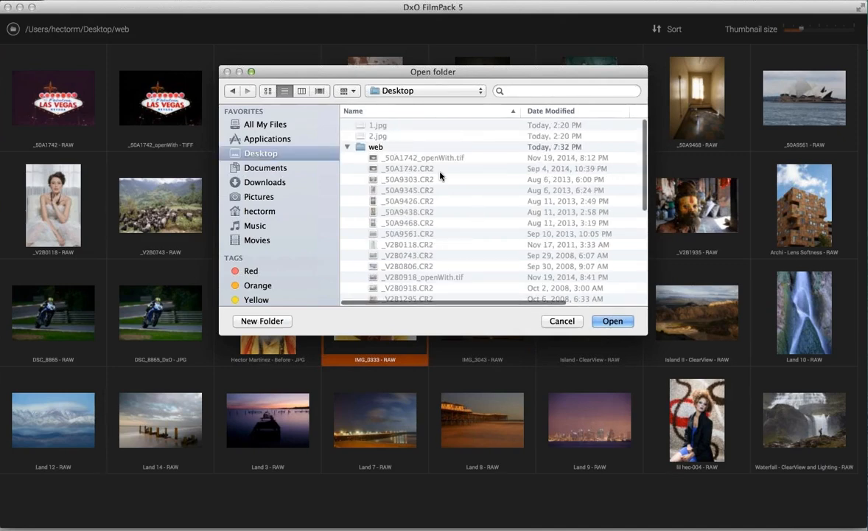
{"action": "scroll", "coordinate": [442, 175], "scroll_direction": "down", "scroll_amount": 10}
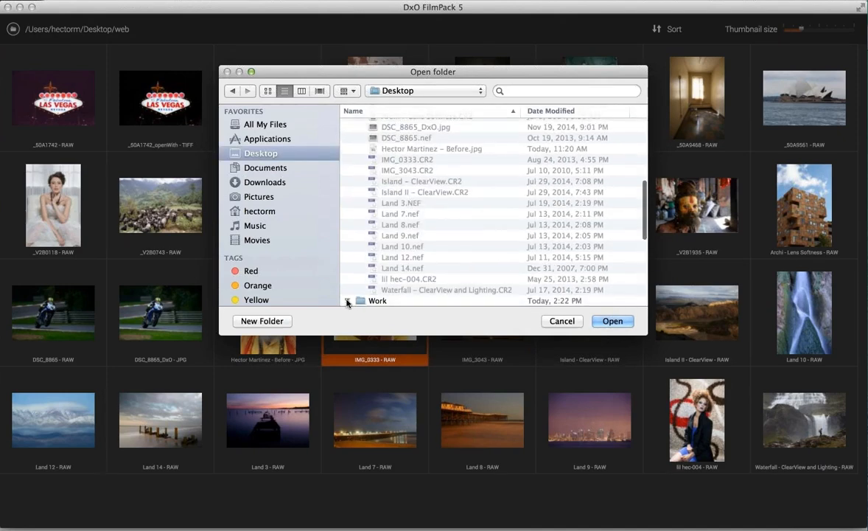
{"action": "left_click", "coordinate": [346, 302]}
{"action": "scroll", "coordinate": [359, 236], "scroll_direction": "down", "scroll_amount": 5}
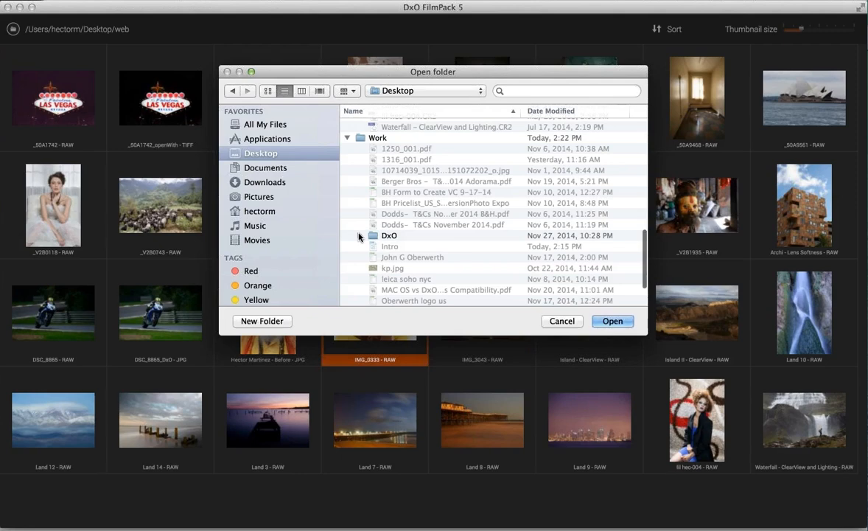
{"action": "left_click", "coordinate": [358, 236]}
{"action": "scroll", "coordinate": [461, 247], "scroll_direction": "down", "scroll_amount": 3}
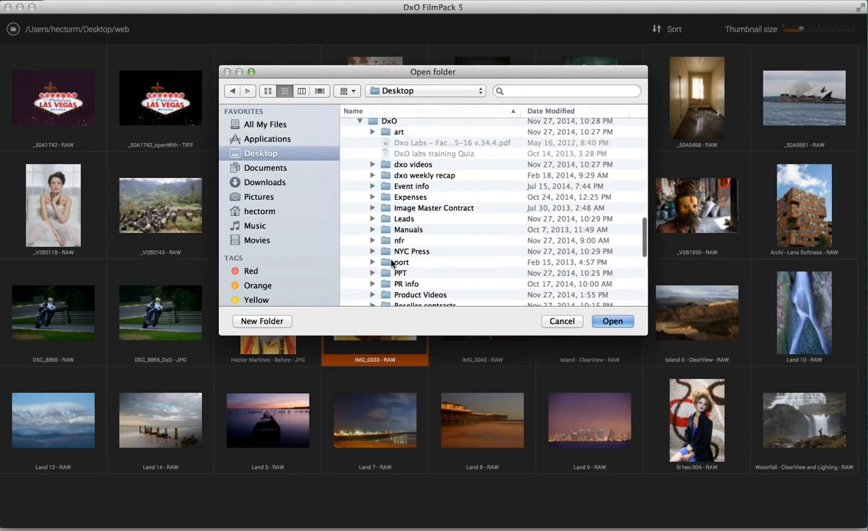
{"action": "left_click", "coordinate": [352, 259]}
{"action": "left_click", "coordinate": [613, 321]}
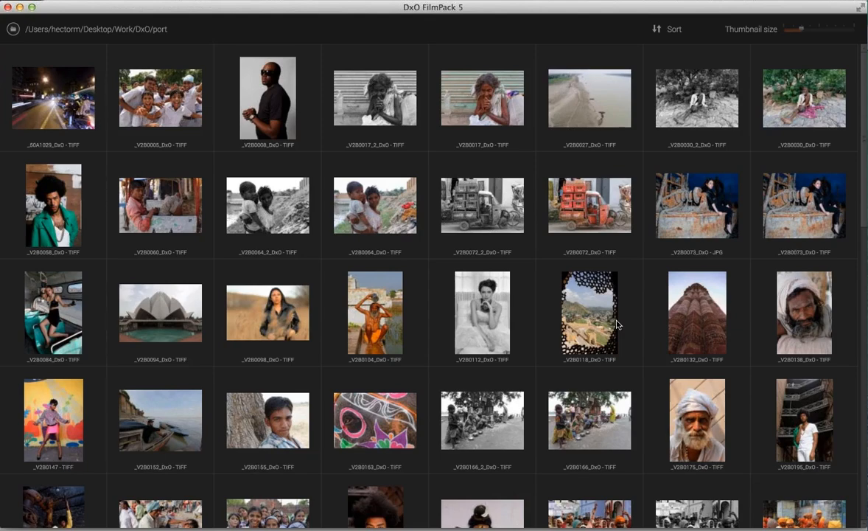
- Scroll through the port folder's thumbnails and pick the XV2B2501 lakeside landscape
{"action": "scroll", "coordinate": [450, 227], "scroll_direction": "down", "scroll_amount": 5}
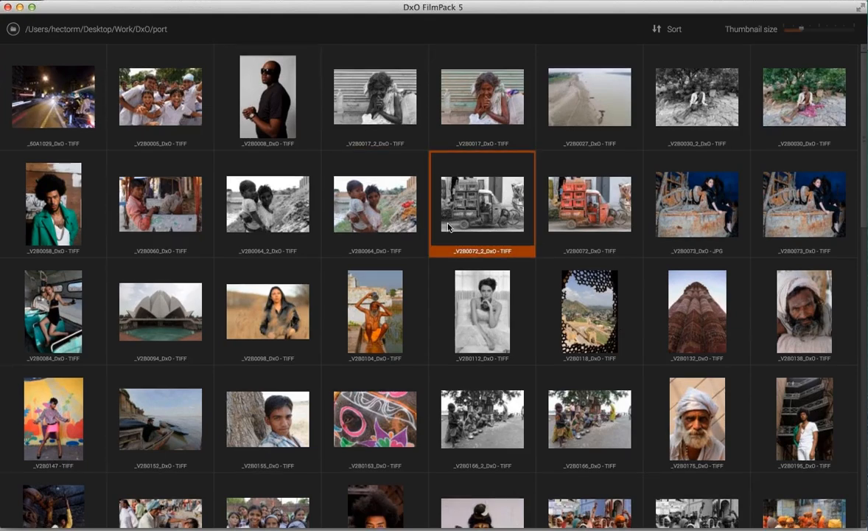
{"action": "scroll", "coordinate": [448, 227], "scroll_direction": "down", "scroll_amount": 7}
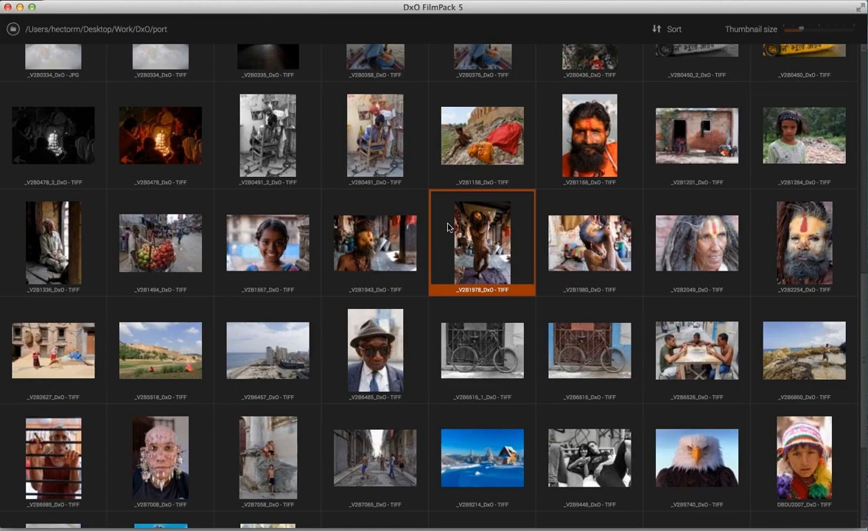
{"action": "scroll", "coordinate": [448, 227], "scroll_direction": "down", "scroll_amount": 4}
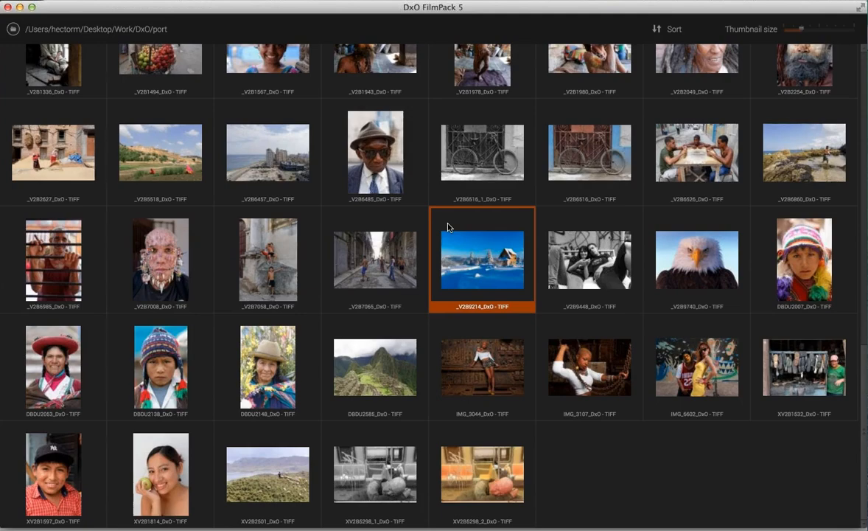
{"action": "scroll", "coordinate": [448, 227], "scroll_direction": "up", "scroll_amount": 5}
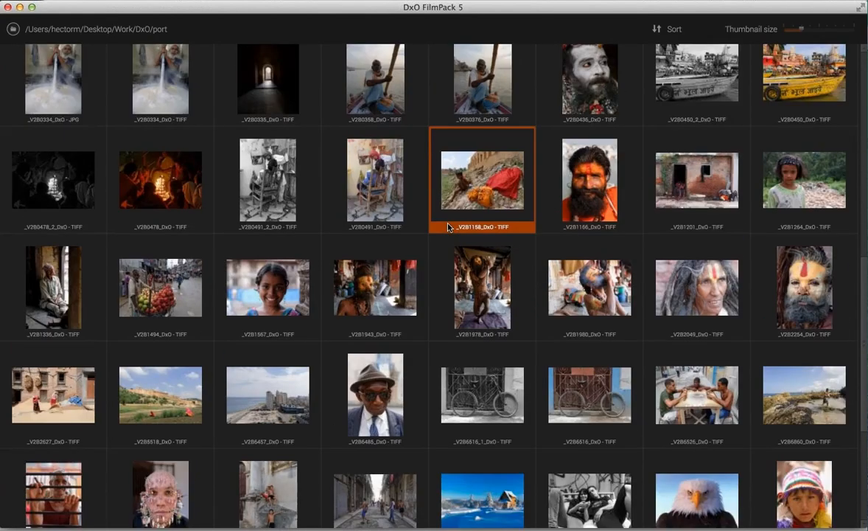
{"action": "scroll", "coordinate": [447, 227], "scroll_direction": "up", "scroll_amount": 3}
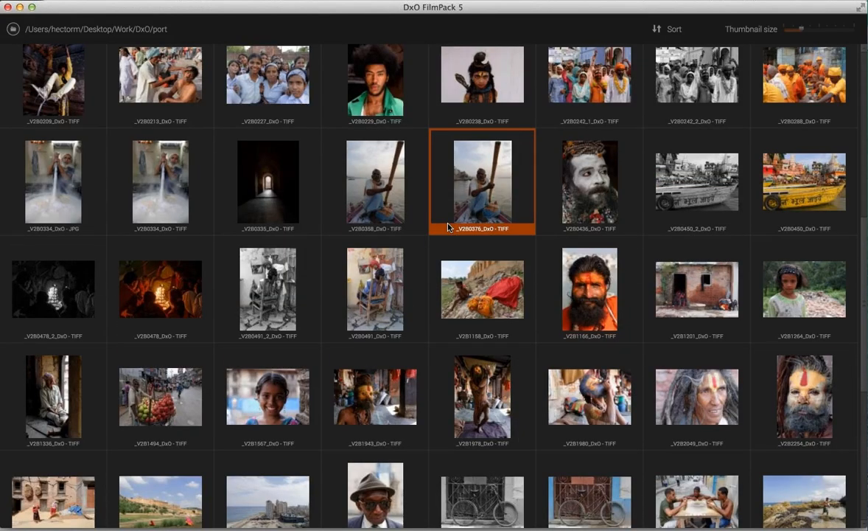
{"action": "scroll", "coordinate": [447, 227], "scroll_direction": "up", "scroll_amount": 3}
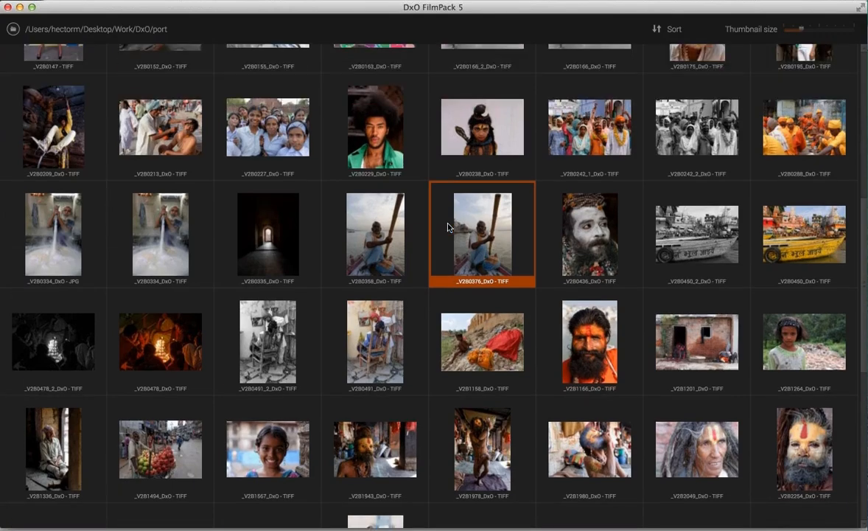
{"action": "scroll", "coordinate": [447, 227], "scroll_direction": "up", "scroll_amount": 6}
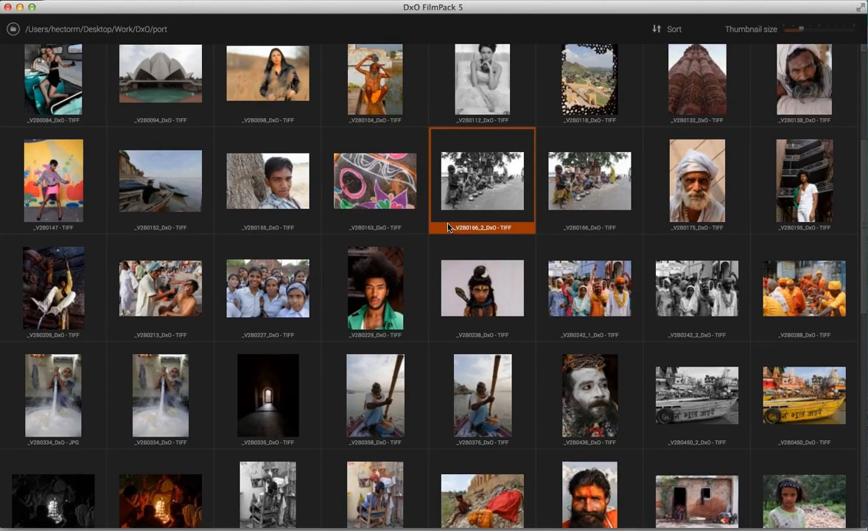
{"action": "scroll", "coordinate": [448, 227], "scroll_direction": "down", "scroll_amount": 12}
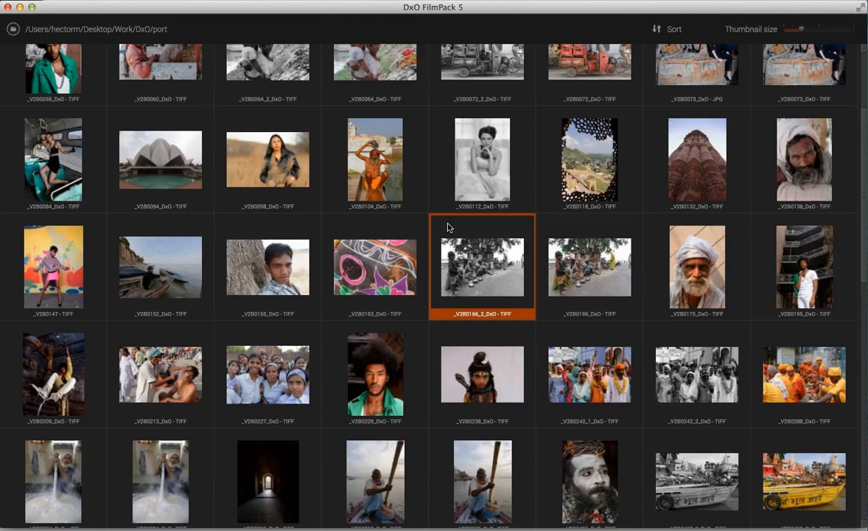
{"action": "scroll", "coordinate": [448, 227], "scroll_direction": "down", "scroll_amount": 7}
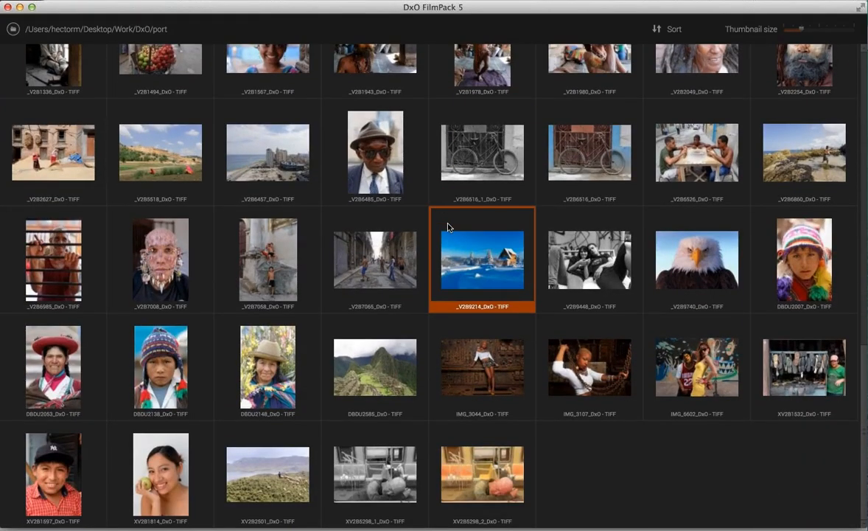
{"action": "left_click", "coordinate": [250, 451]}
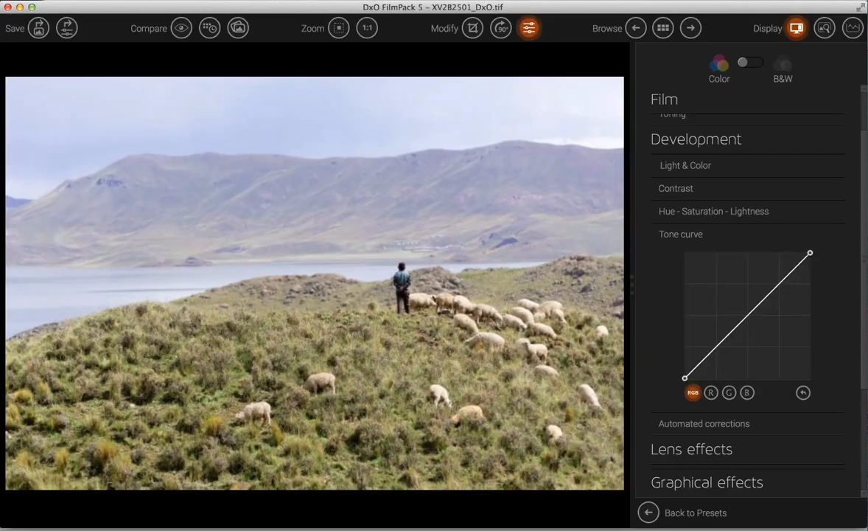
{"action": "left_click", "coordinate": [856, 31]}
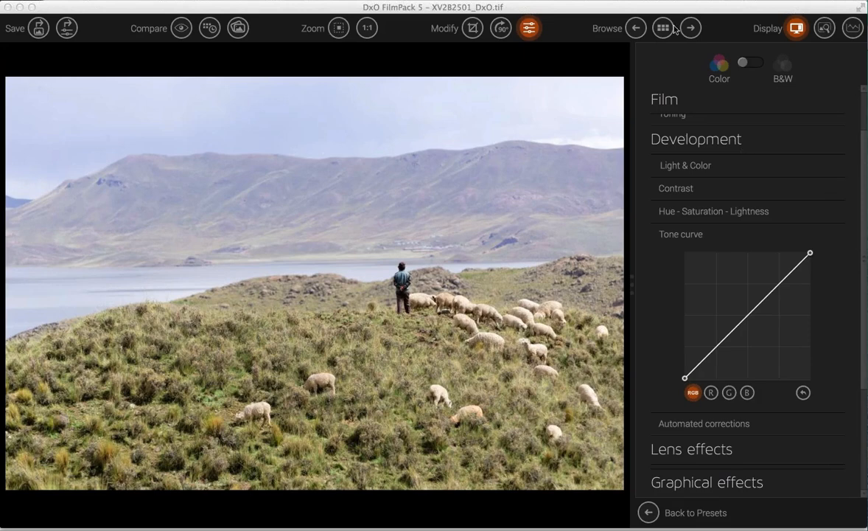
{"action": "left_click", "coordinate": [649, 512]}
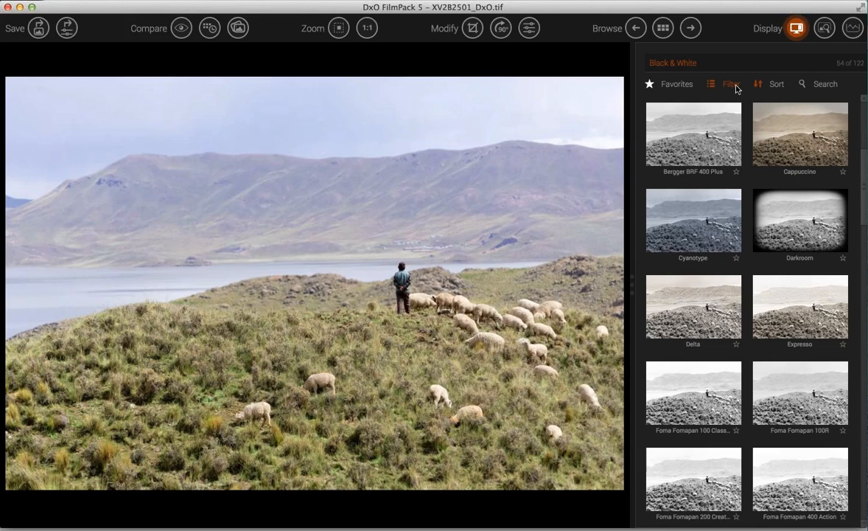
- Filter the preset list to show Color presets and exclude Black & White
{"action": "left_click", "coordinate": [734, 86]}
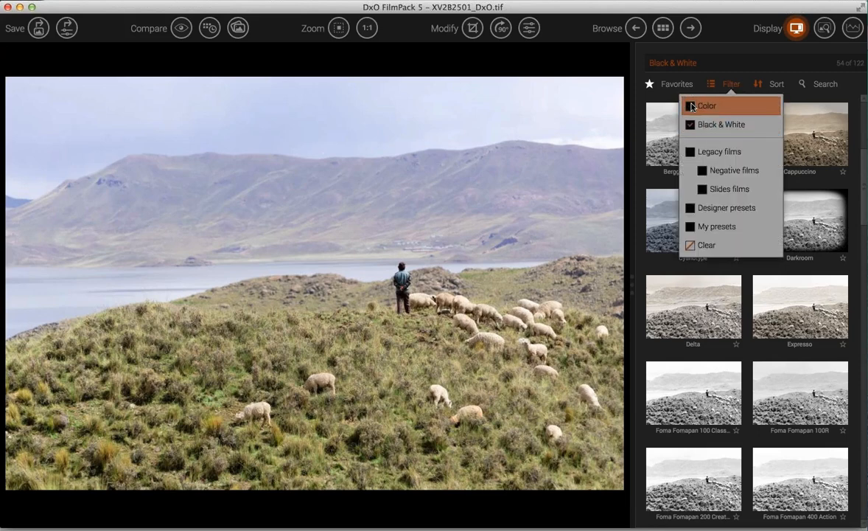
{"action": "left_click", "coordinate": [691, 107]}
{"action": "left_click", "coordinate": [692, 126]}
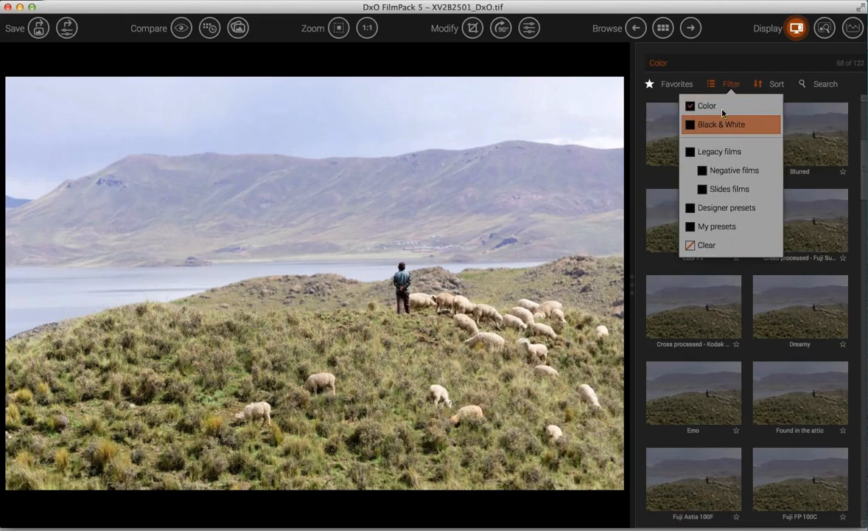
- Preview colour looks from Blue tone through Cool TV, Dreamy, Emo to Fuji Pro 400H
{"action": "left_click", "coordinate": [654, 154]}
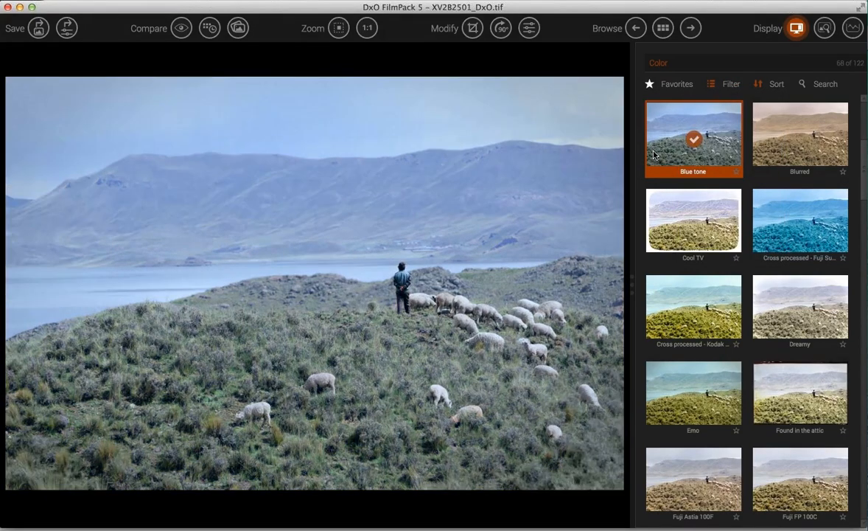
{"action": "key", "text": "Right"}
{"action": "key", "text": "Down"}
{"action": "key", "text": "Left"}
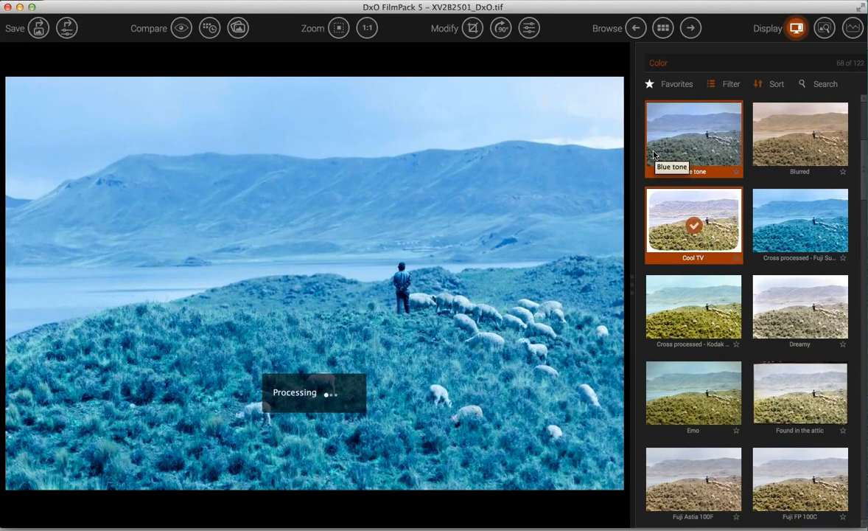
{"action": "key", "text": "Down"}
{"action": "key", "text": "Right"}
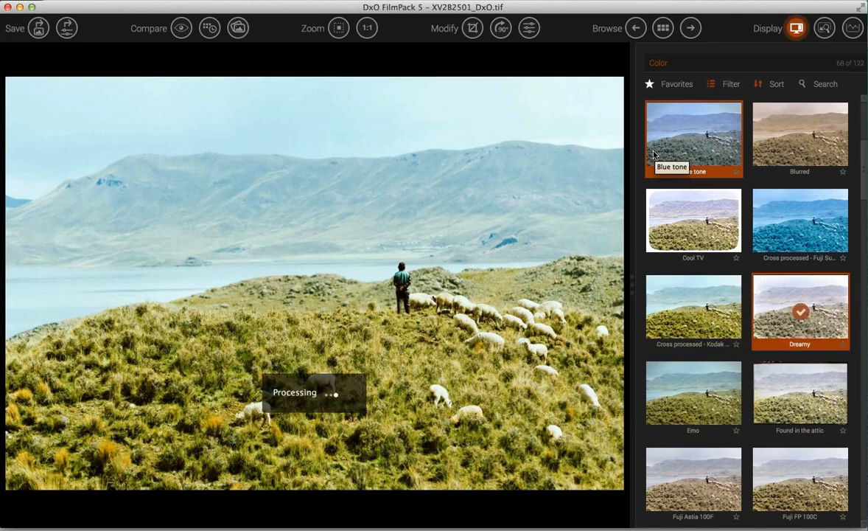
{"action": "key", "text": "Down"}
{"action": "key", "text": "Left"}
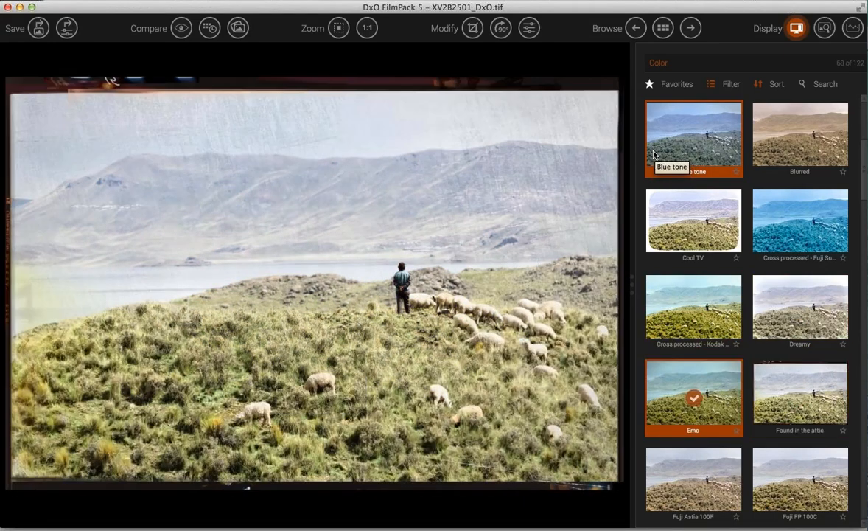
{"action": "key", "text": "Down"}
{"action": "key", "text": "Right"}
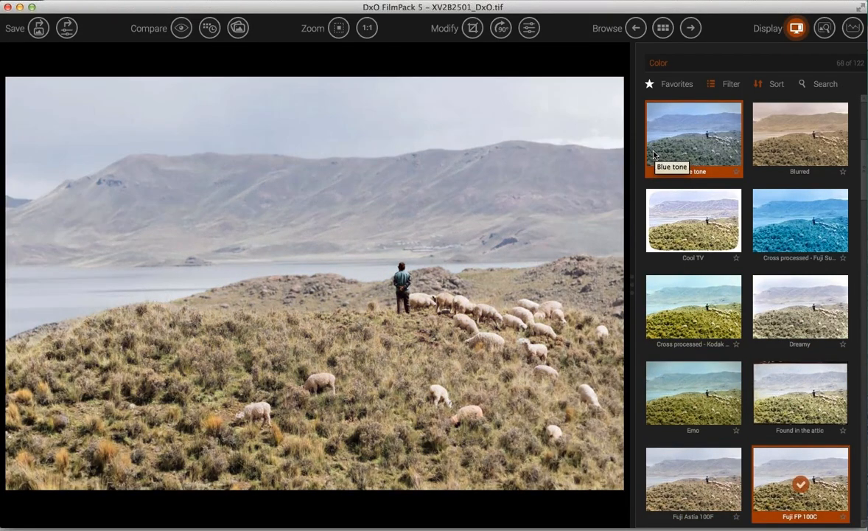
{"action": "key", "text": "Down"}
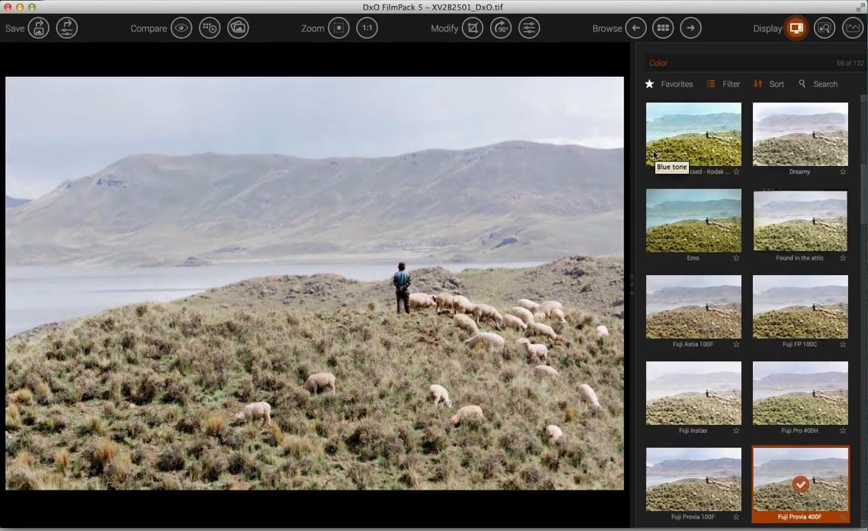
- Step through Fuji Provia, Superia and Velvia looks to Generic Fuji Velvia 100 and show its adjustments
{"action": "key", "text": "Right"}
{"action": "key", "text": "Down"}
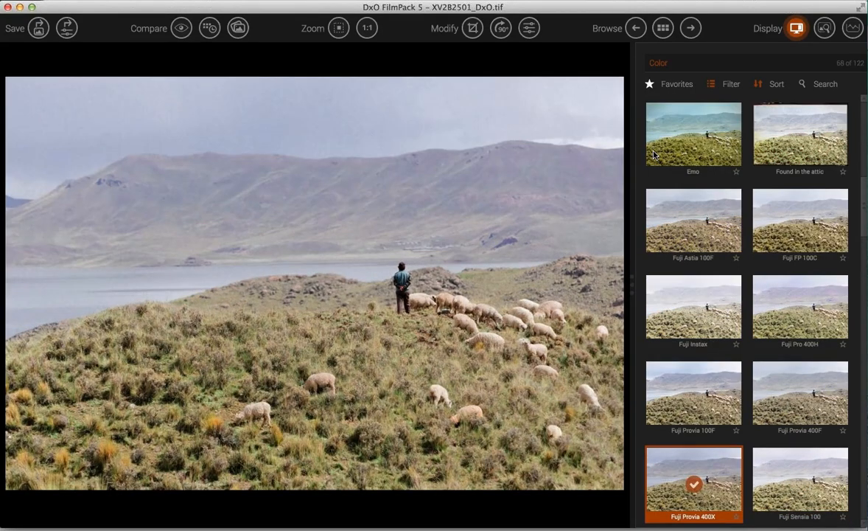
{"action": "key", "text": "Right"}
{"action": "key", "text": "Left"}
{"action": "key", "text": "Down"}
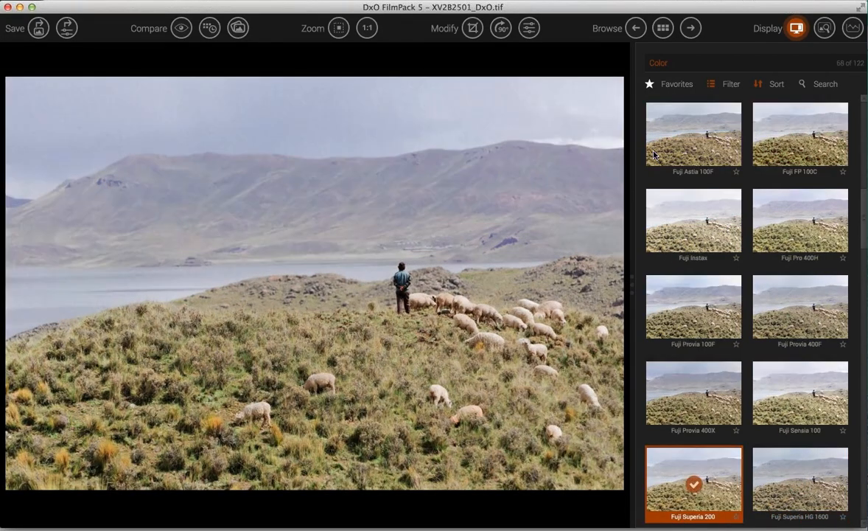
{"action": "key", "text": "Right"}
{"action": "key", "text": "Down"}
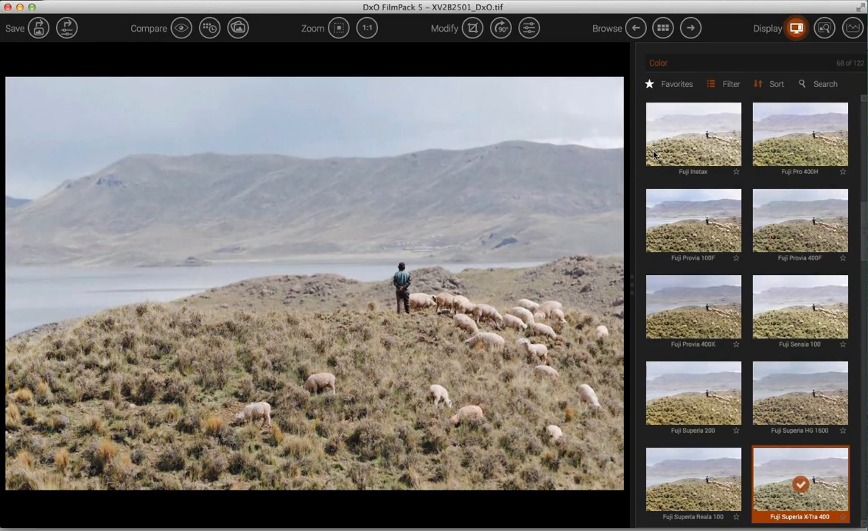
{"action": "key", "text": "Left"}
{"action": "key", "text": "Down"}
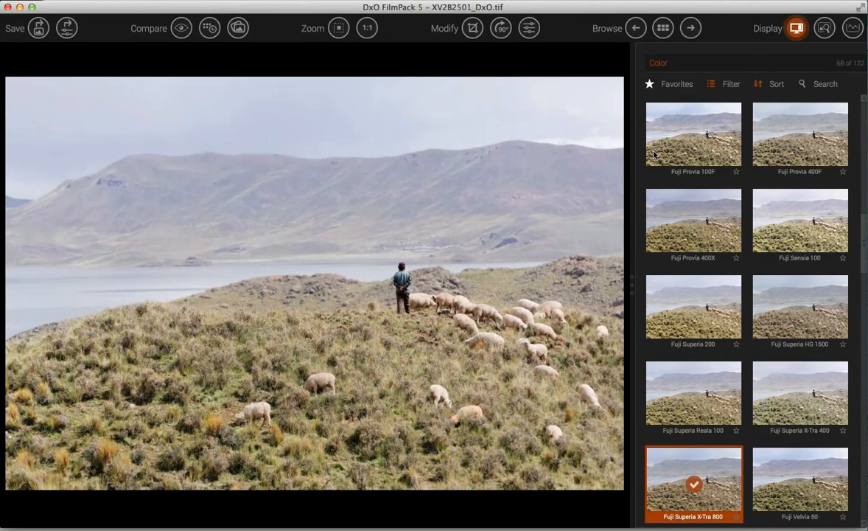
{"action": "key", "text": "Right"}
{"action": "key", "text": "Down"}
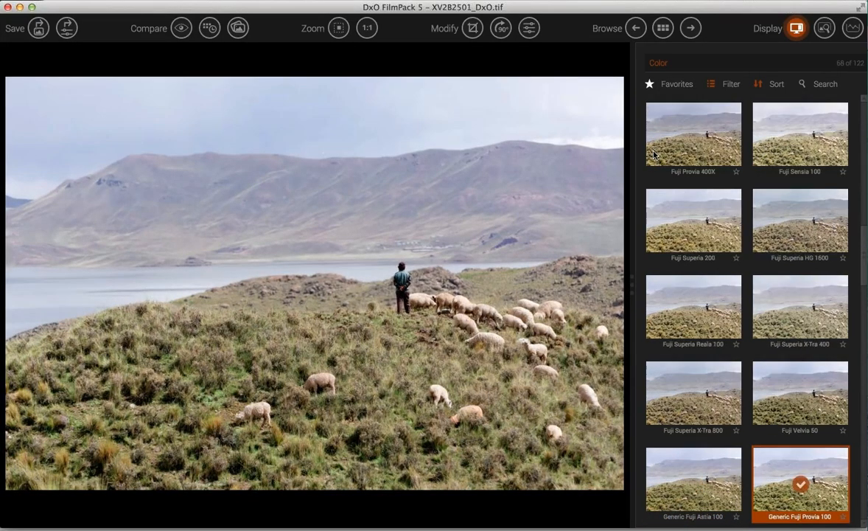
{"action": "key", "text": "Left"}
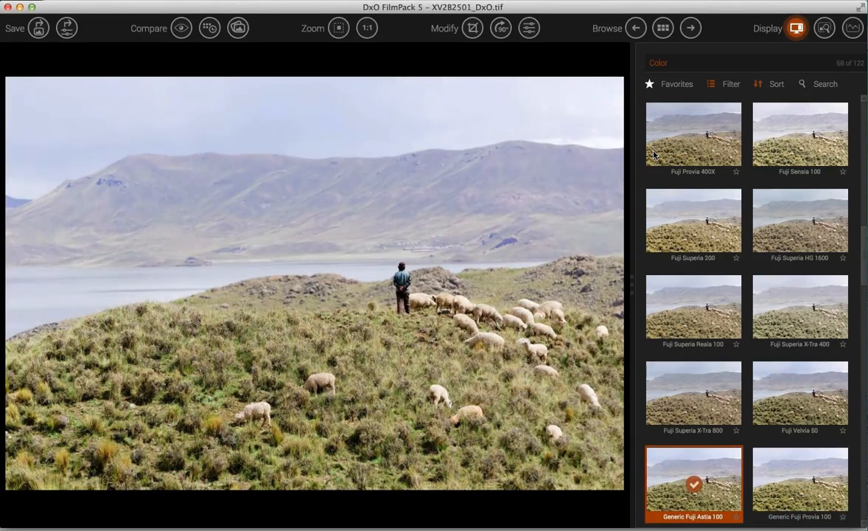
{"action": "key", "text": "Down"}
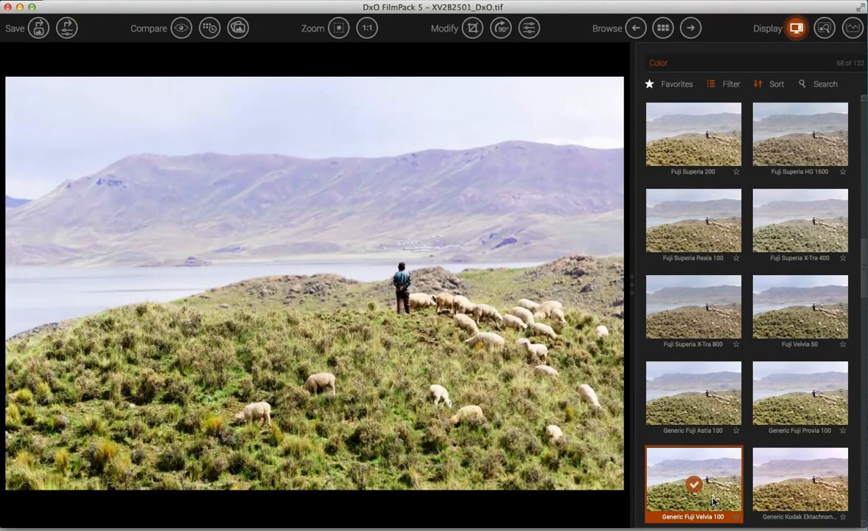
{"action": "double_click", "coordinate": [713, 502]}
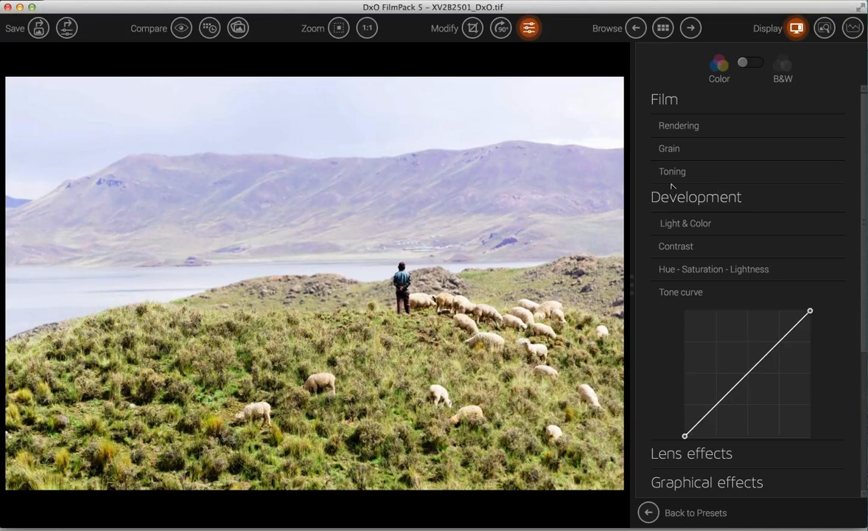
- Raise Vibrancy under Light & Color from 6 to 37
{"action": "left_click", "coordinate": [674, 223]}
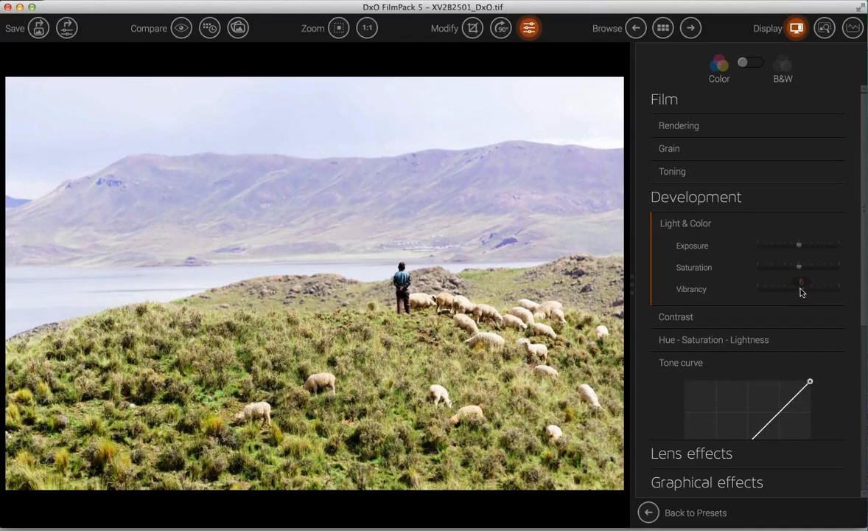
{"action": "left_click_drag", "start_coordinate": [805, 293], "coordinate": [812, 292]}
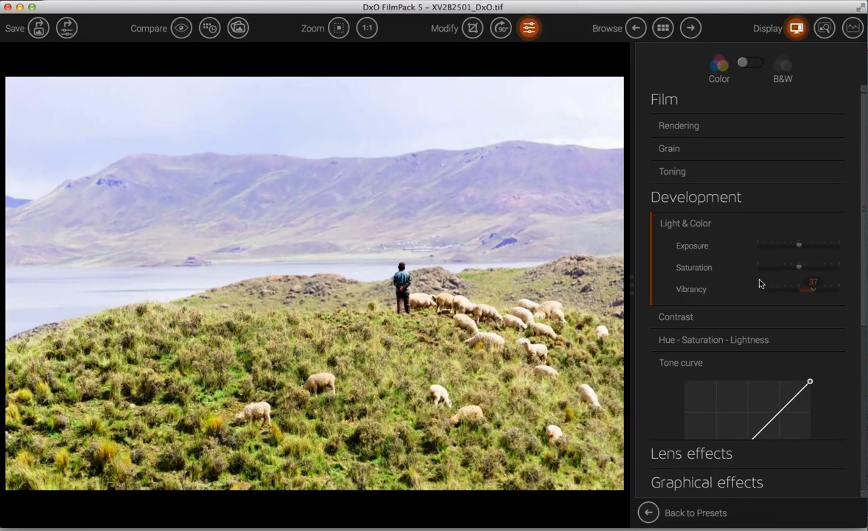
- Set Contrast to 7, Fine contrast to 16, Highlights to 35 and Midtones to 26
{"action": "left_click", "coordinate": [652, 224]}
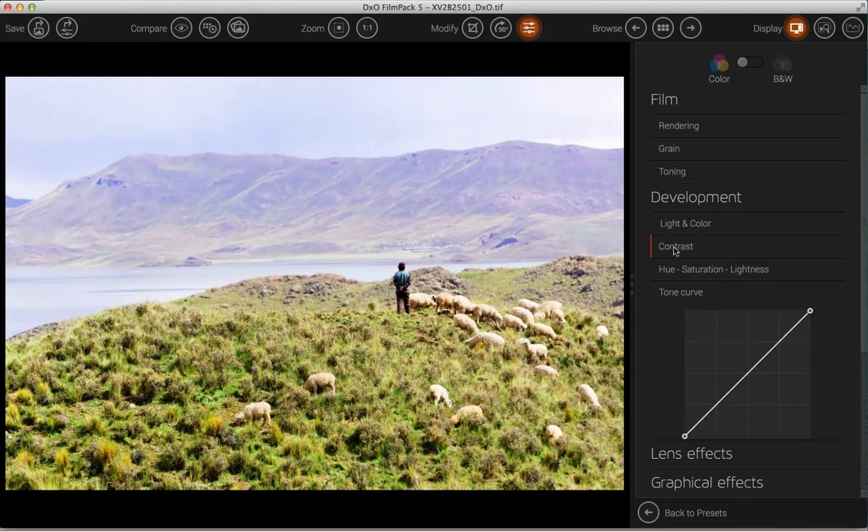
{"action": "left_click", "coordinate": [652, 246]}
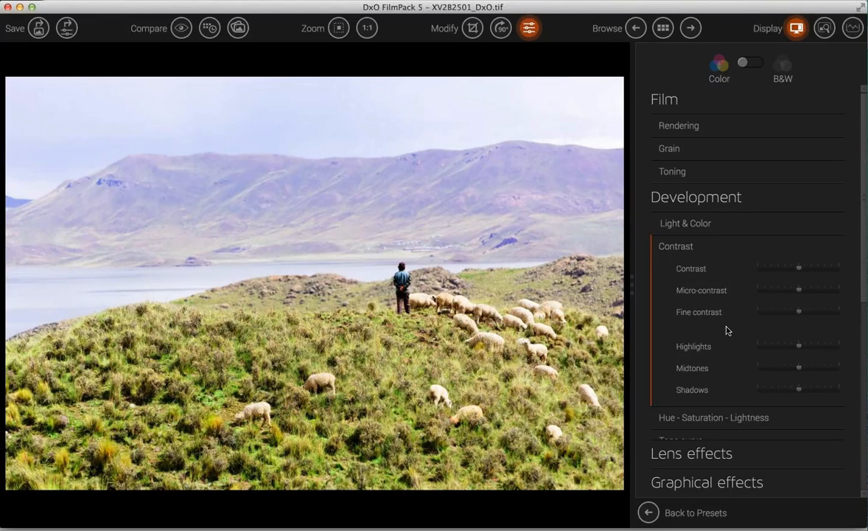
{"action": "left_click_drag", "start_coordinate": [800, 269], "coordinate": [807, 293]}
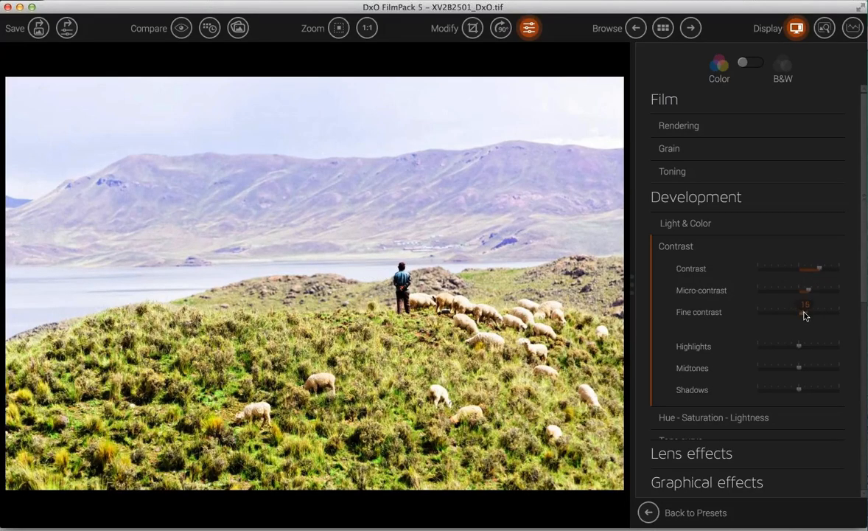
{"action": "left_click_drag", "start_coordinate": [806, 315], "coordinate": [805, 317]}
{"action": "mouse_move", "coordinate": [800, 351]}
{"action": "left_mouse_down"}
{"action": "mouse_move", "coordinate": [811, 351]}
{"action": "mouse_move", "coordinate": [771, 352]}
{"action": "mouse_move", "coordinate": [815, 352]}
{"action": "left_mouse_up"}
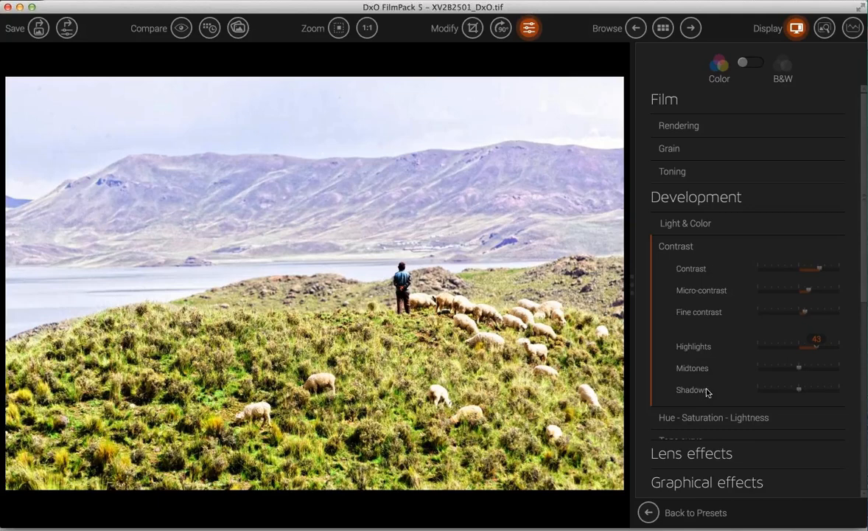
{"action": "mouse_move", "coordinate": [799, 369]}
{"action": "left_mouse_down"}
{"action": "mouse_move", "coordinate": [811, 369]}
{"action": "mouse_move", "coordinate": [807, 392]}
{"action": "mouse_move", "coordinate": [757, 391]}
{"action": "mouse_move", "coordinate": [794, 388]}
{"action": "left_mouse_up"}
- Choose a lens filter, stepping from Cool tone through Blue, Yellow and Orange to Deep orange
{"action": "left_click", "coordinate": [655, 246]}
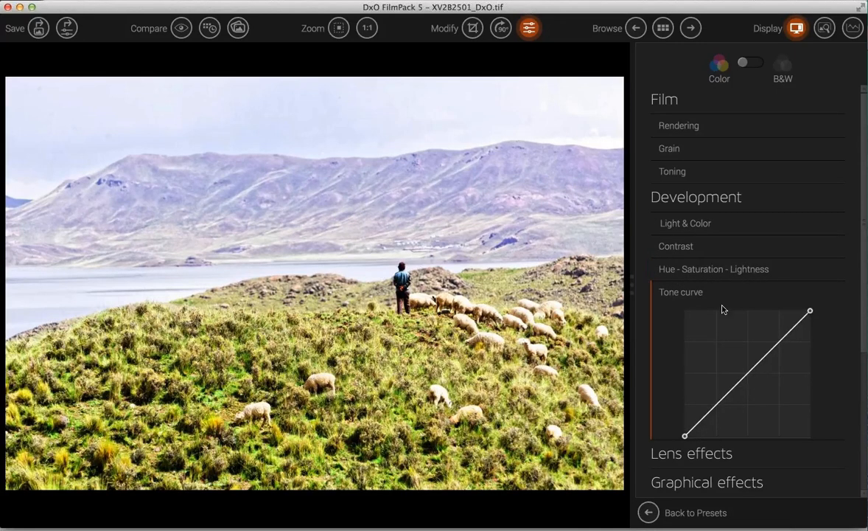
{"action": "scroll", "coordinate": [722, 309], "scroll_direction": "down", "scroll_amount": 6}
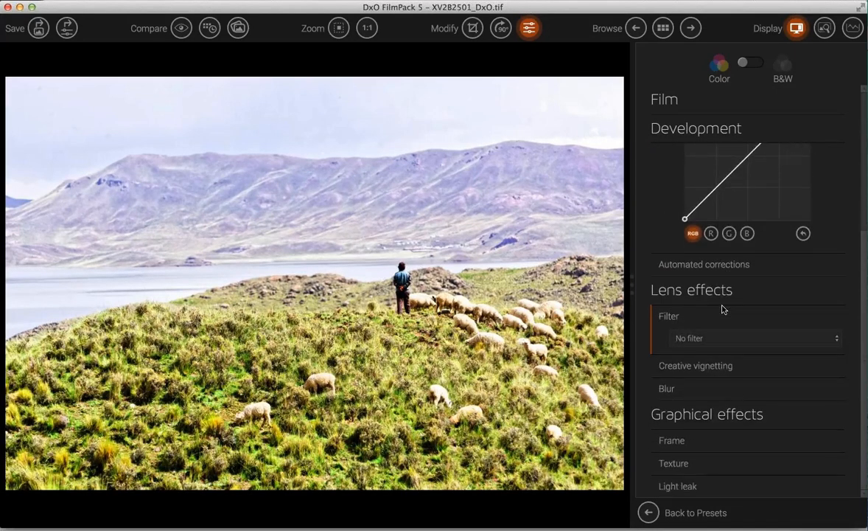
{"action": "left_click", "coordinate": [743, 343]}
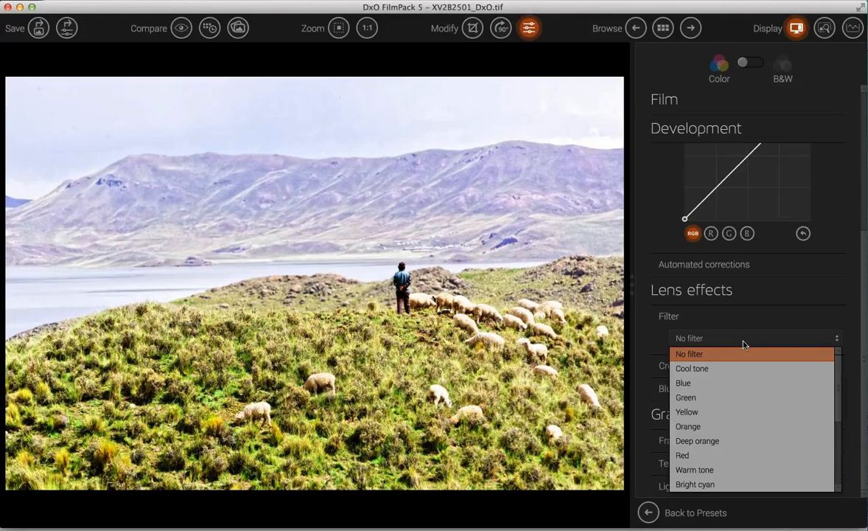
{"action": "left_click", "coordinate": [698, 369]}
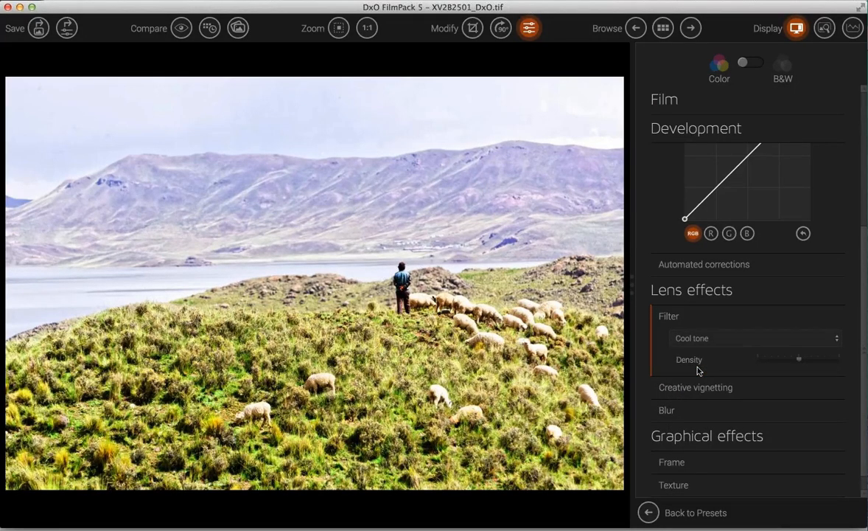
{"action": "key", "text": "Down"}
{"action": "key", "text": "Down"}
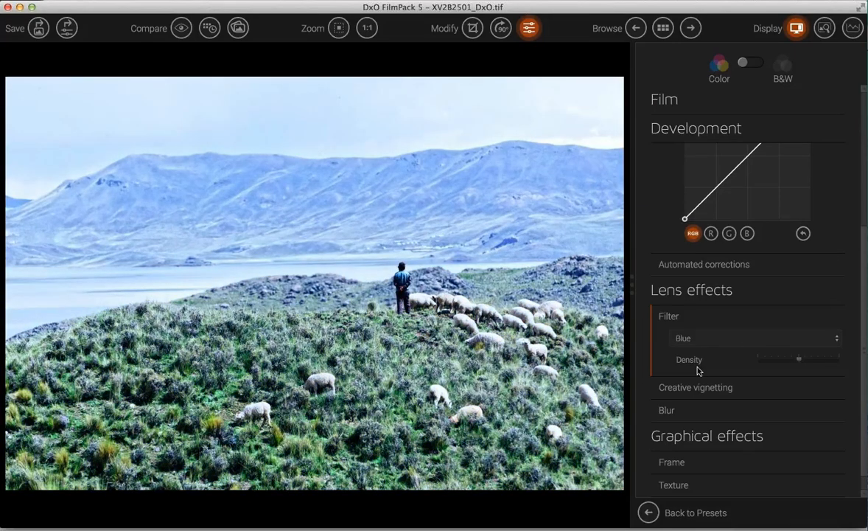
{"action": "key", "text": "Down"}
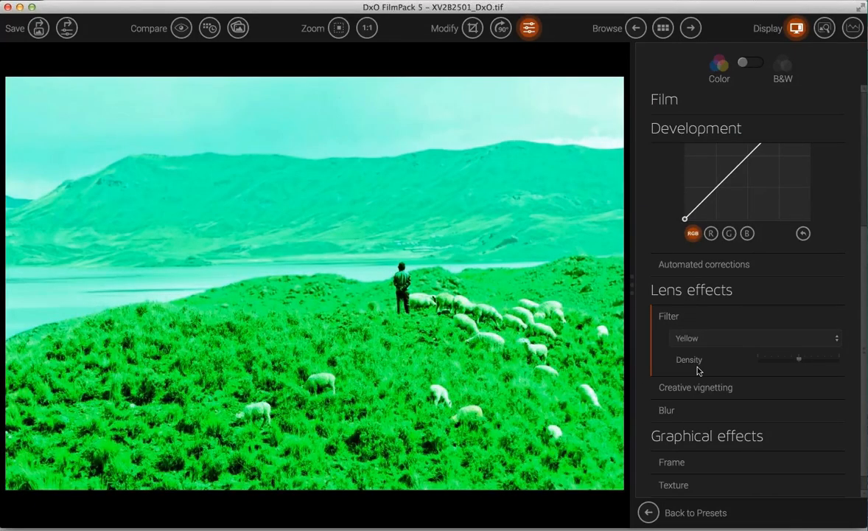
{"action": "key", "text": "Down"}
{"action": "key", "text": "Down"}
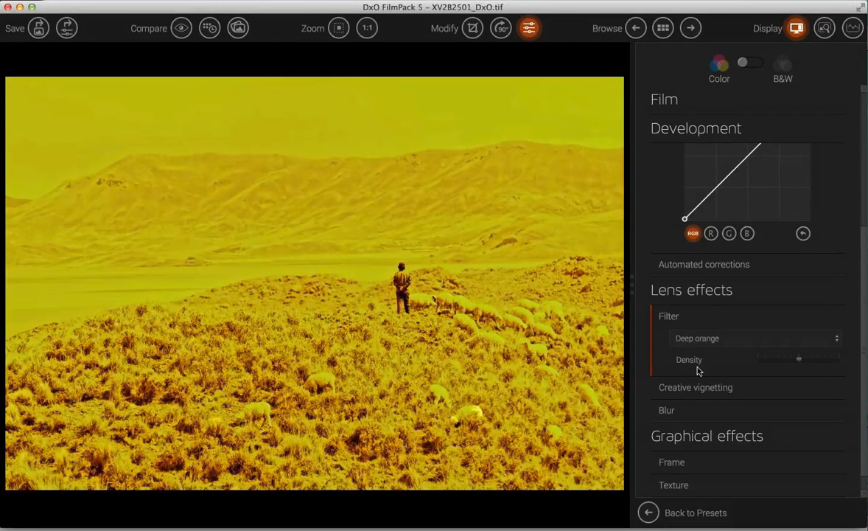
{"action": "key", "text": "Down"}
{"action": "key", "text": "Down"}
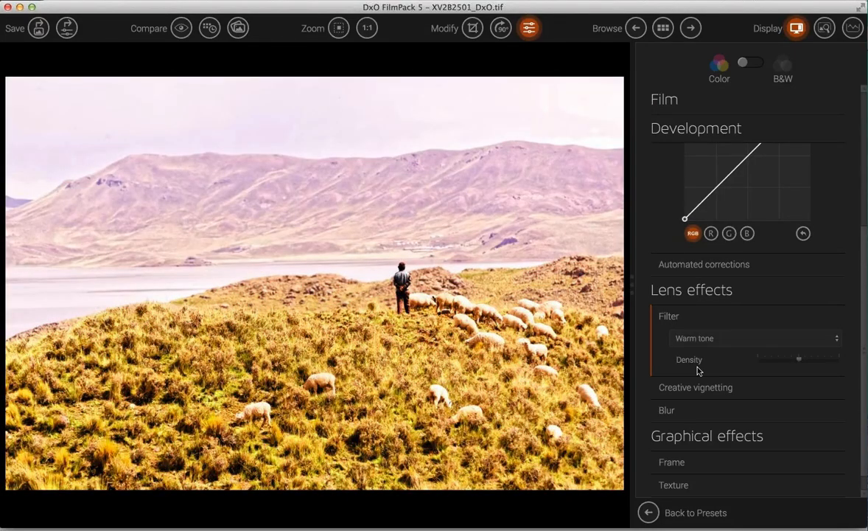
- Apply a Soft Focus blur with intensity about 25 and diffusion about 44
{"action": "left_click", "coordinate": [666, 416]}
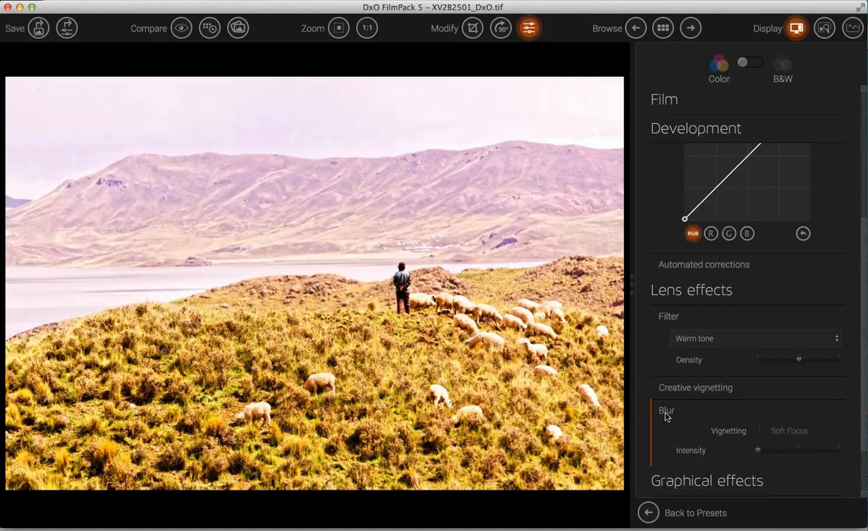
{"action": "scroll", "coordinate": [666, 417], "scroll_direction": "down", "scroll_amount": 3}
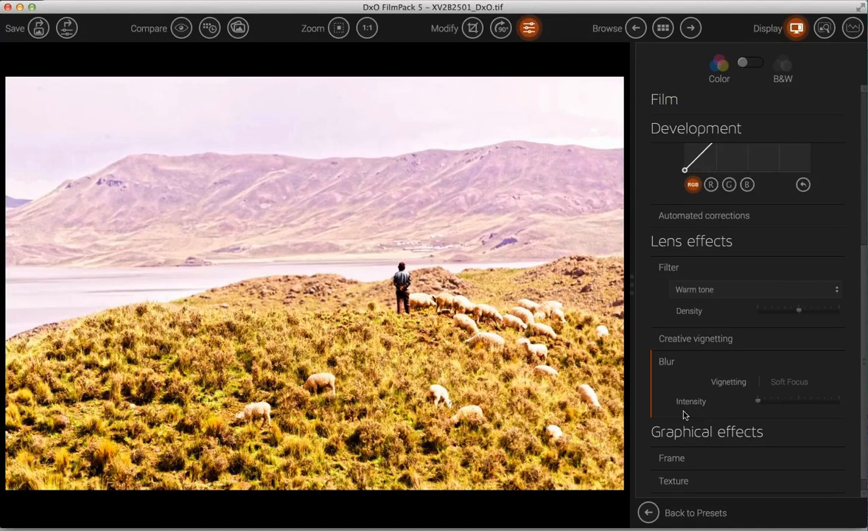
{"action": "left_click", "coordinate": [793, 385]}
{"action": "left_click", "coordinate": [762, 402]}
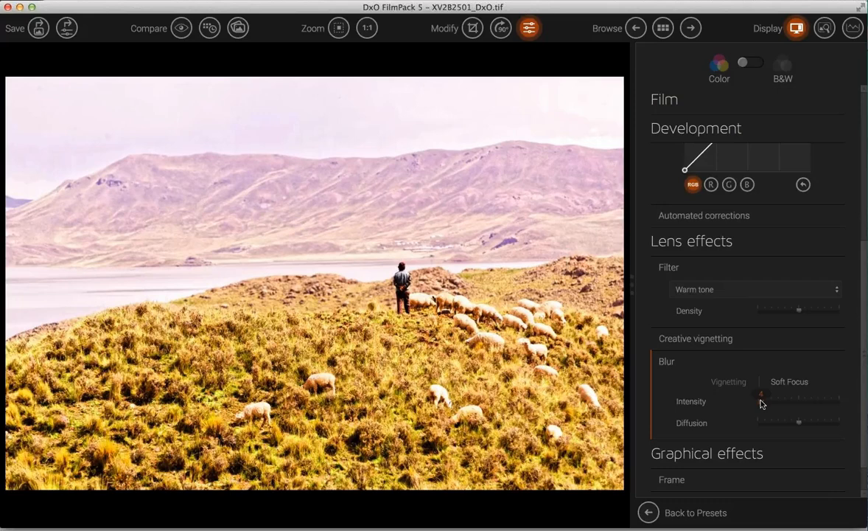
{"action": "left_click_drag", "start_coordinate": [761, 403], "coordinate": [779, 404]}
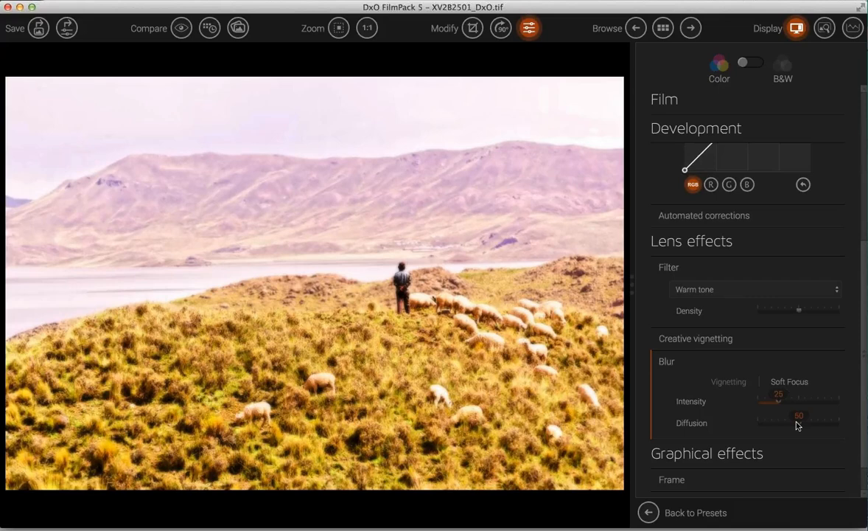
{"action": "mouse_move", "coordinate": [798, 424]}
{"action": "left_mouse_down"}
{"action": "mouse_move", "coordinate": [774, 426]}
{"action": "mouse_move", "coordinate": [819, 427]}
{"action": "mouse_move", "coordinate": [793, 427]}
{"action": "left_mouse_up"}
- After trying Paper grain textures, apply the Creased paper texture at intensity 87
{"action": "left_click", "coordinate": [653, 363]}
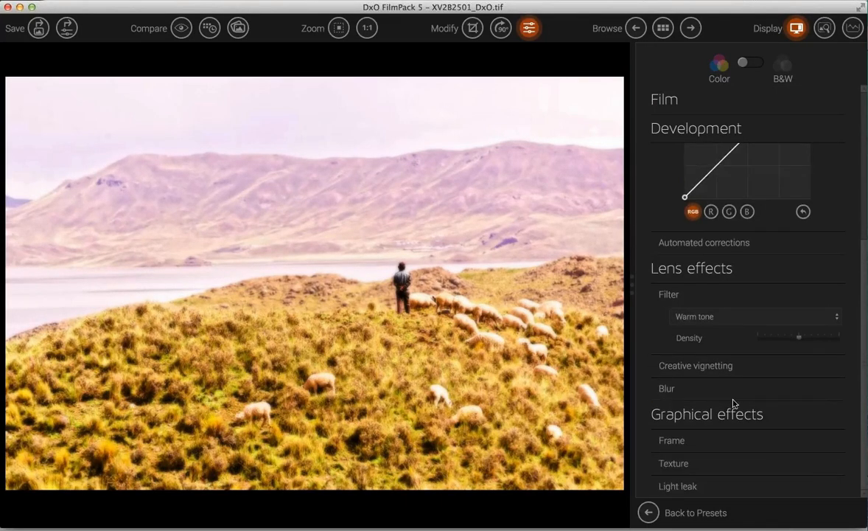
{"action": "left_click", "coordinate": [673, 464]}
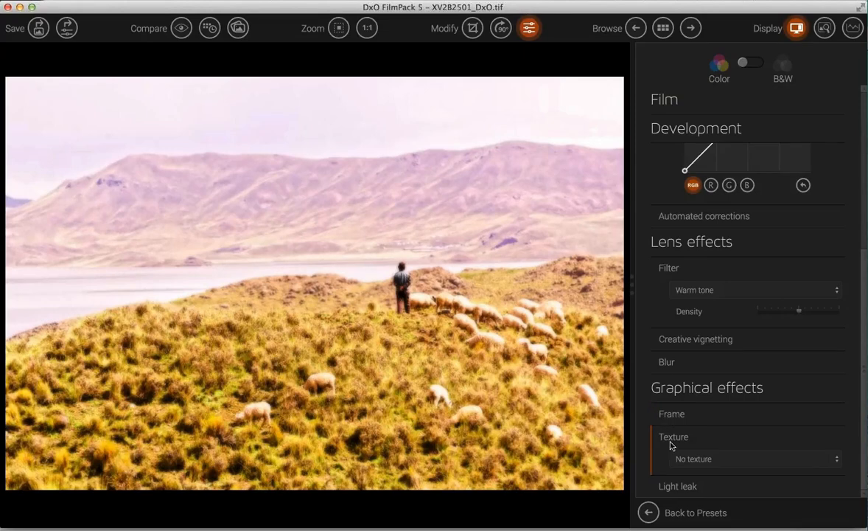
{"action": "left_click", "coordinate": [730, 460]}
{"action": "left_click", "coordinate": [713, 374]}
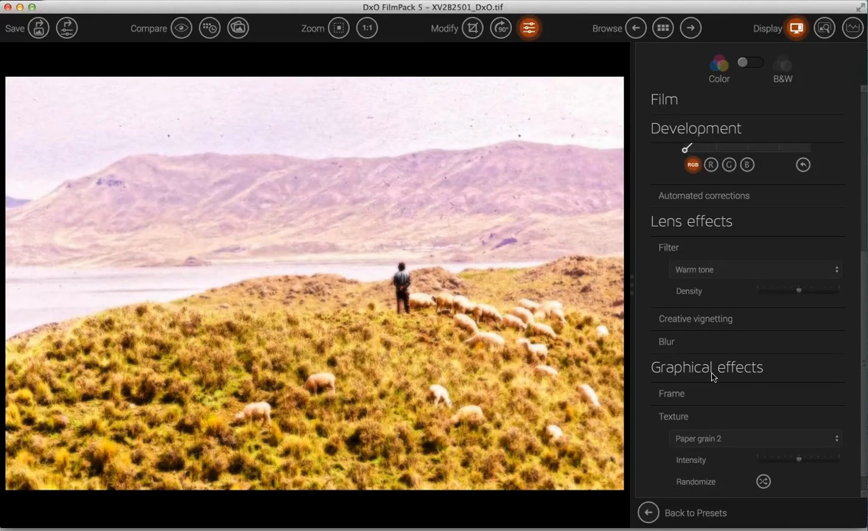
{"action": "key", "text": "Down"}
{"action": "key", "text": "Down"}
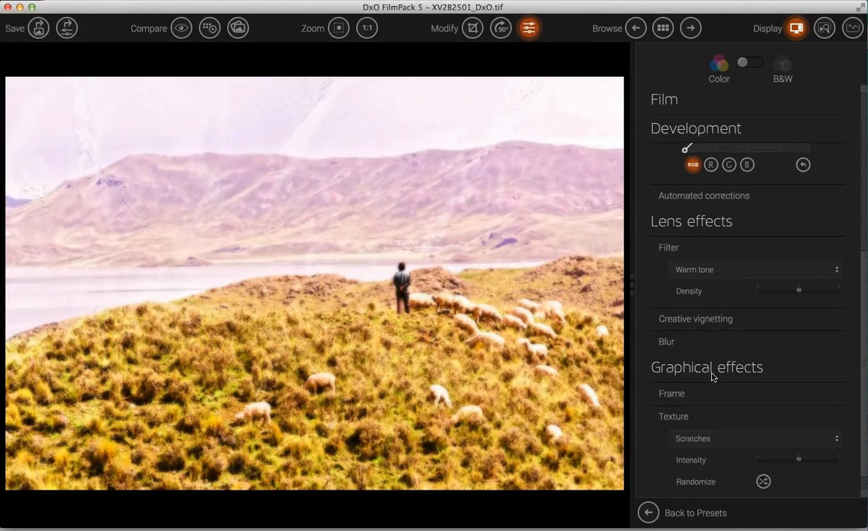
{"action": "key", "text": "Down"}
{"action": "key", "text": "Down"}
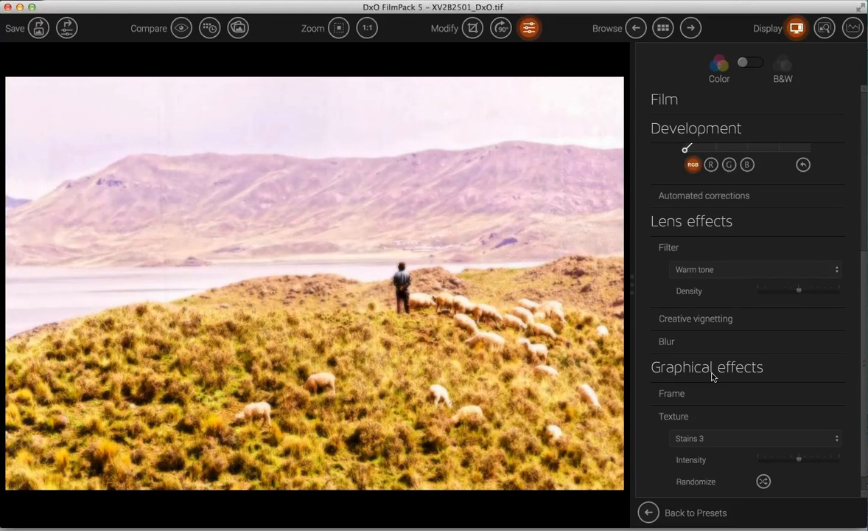
{"action": "left_click", "coordinate": [828, 440]}
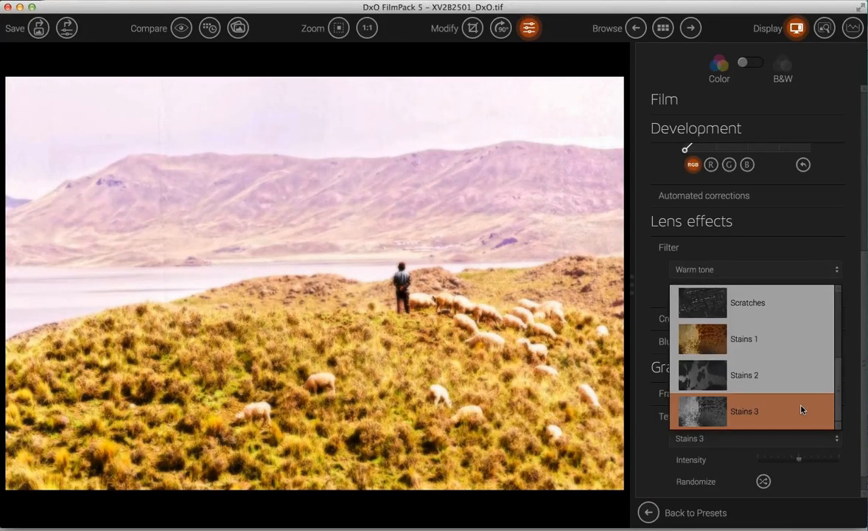
{"action": "scroll", "coordinate": [802, 410], "scroll_direction": "up", "scroll_amount": 4}
{"action": "scroll", "coordinate": [755, 344], "scroll_direction": "down", "scroll_amount": 2}
{"action": "left_click", "coordinate": [754, 343]}
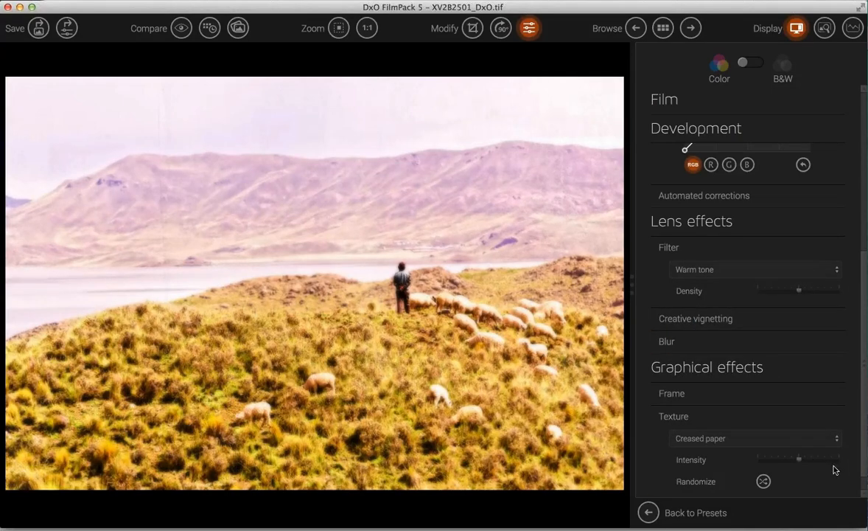
{"action": "left_click_drag", "start_coordinate": [800, 458], "coordinate": [829, 462]}
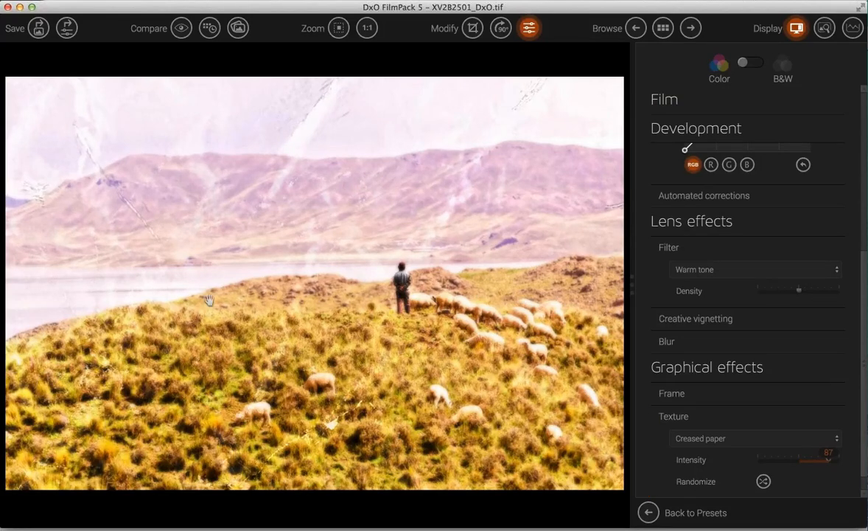
- Compare original and edited landscape side by side, then return to thumbnails without saving
{"action": "left_click", "coordinate": [179, 29]}
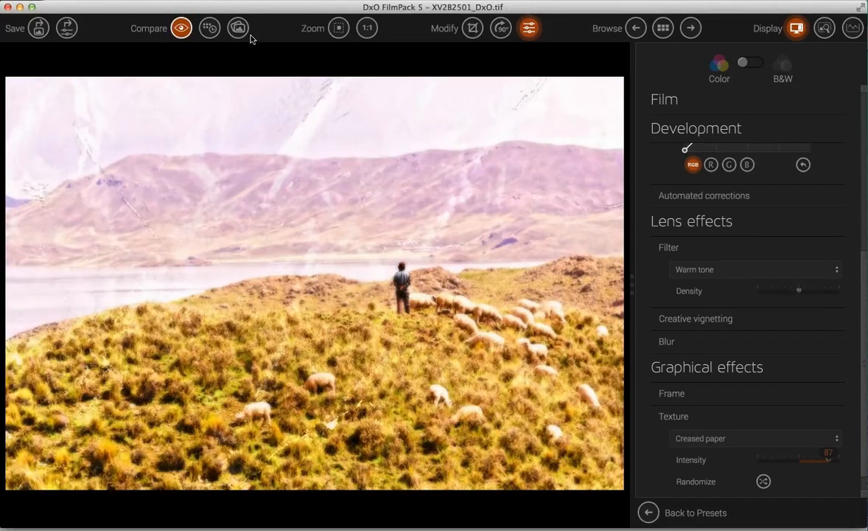
{"action": "left_click", "coordinate": [238, 28]}
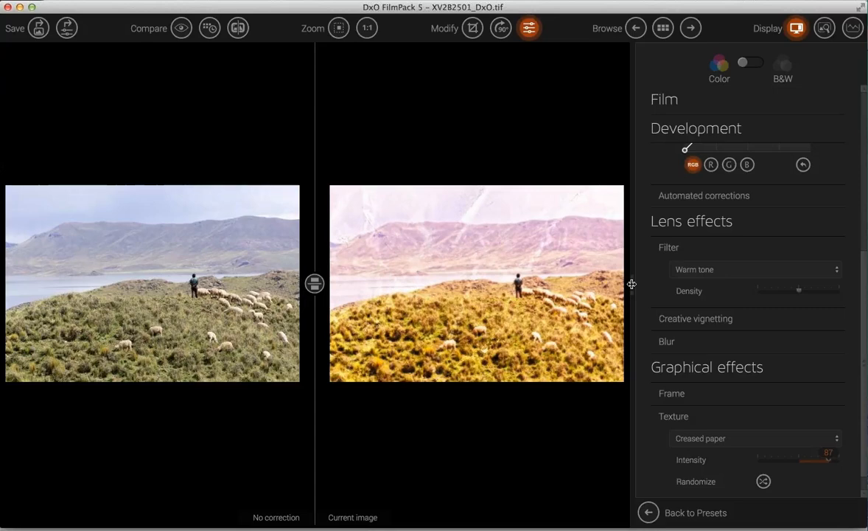
{"action": "left_click_drag", "start_coordinate": [767, 288], "coordinate": [865, 294]}
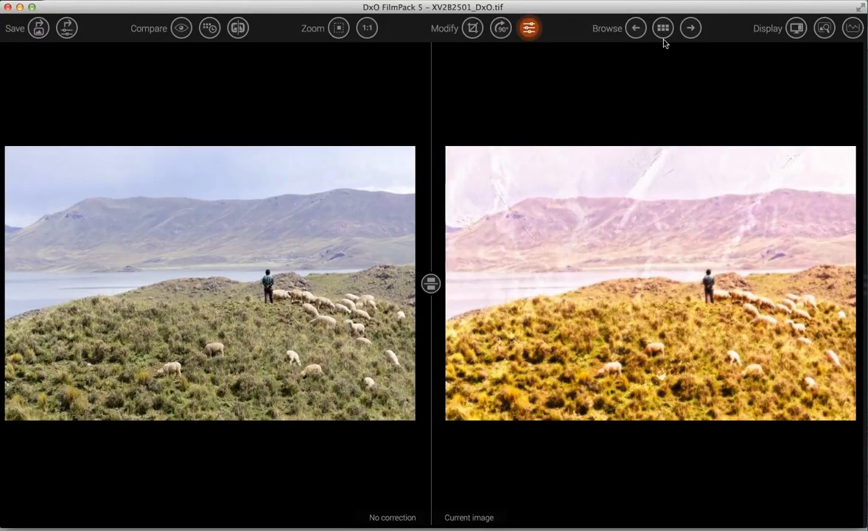
{"action": "left_click", "coordinate": [663, 28]}
{"action": "left_click", "coordinate": [520, 64]}
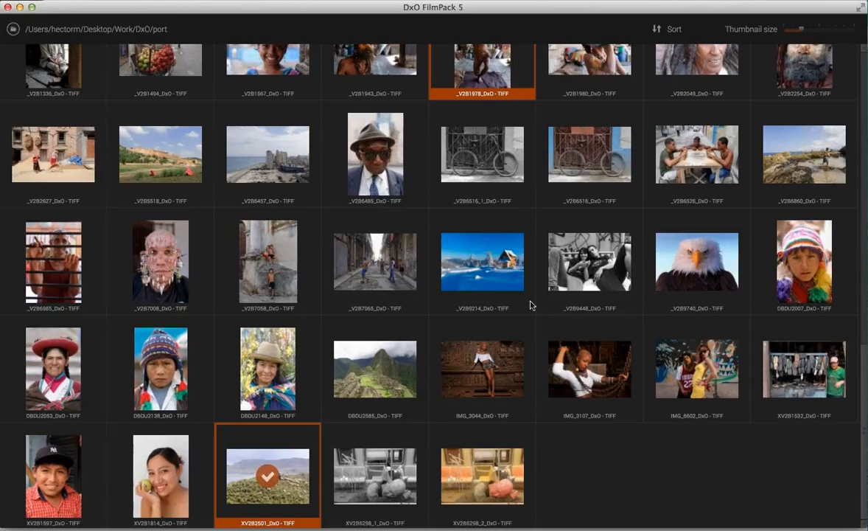
- Select the blue snowy landscape thumbnail and scroll to the top of the grid
{"action": "left_click", "coordinate": [532, 304]}
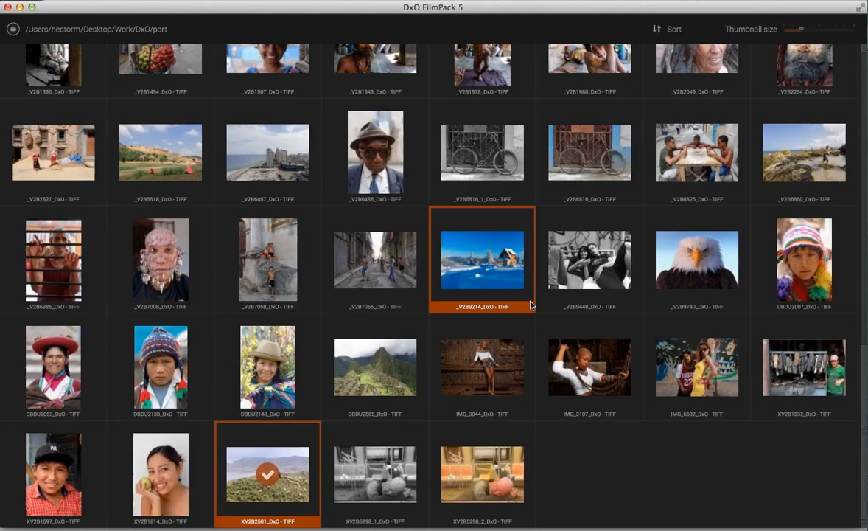
{"action": "scroll", "coordinate": [531, 305], "scroll_direction": "up", "scroll_amount": 3}
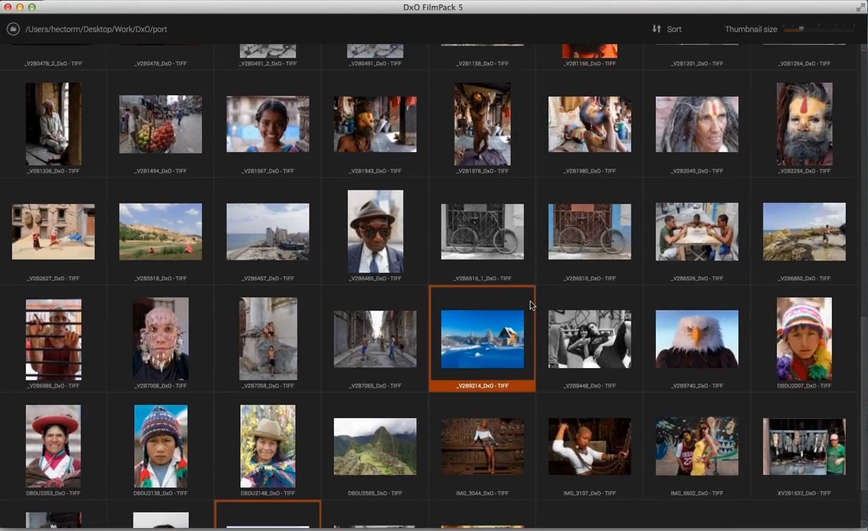
{"action": "scroll", "coordinate": [531, 304], "scroll_direction": "up", "scroll_amount": 5}
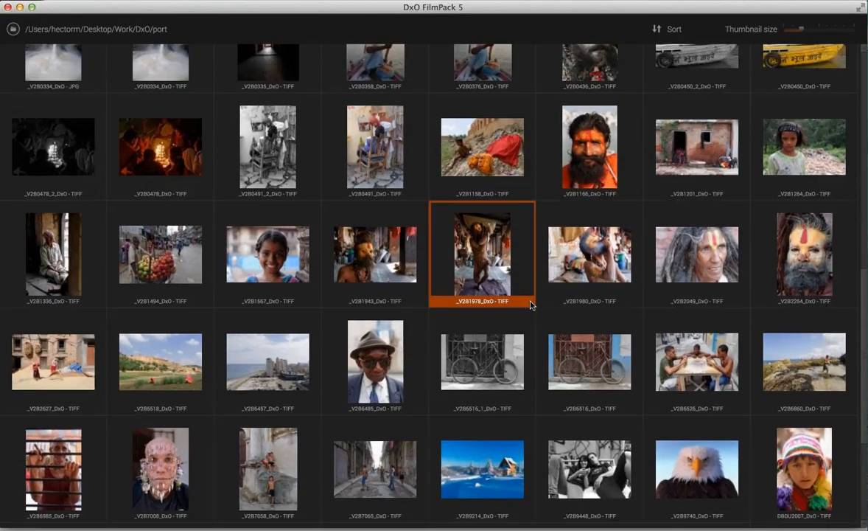
{"action": "scroll", "coordinate": [531, 305], "scroll_direction": "up", "scroll_amount": 6}
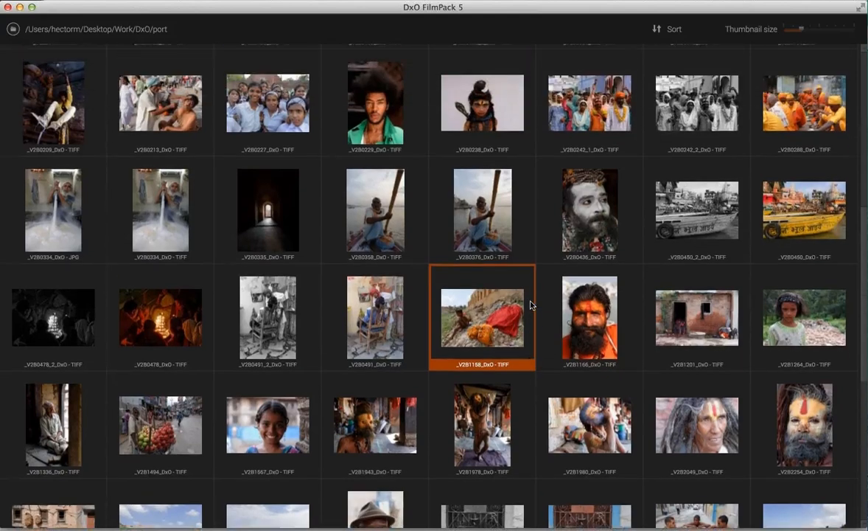
{"action": "scroll", "coordinate": [531, 304], "scroll_direction": "up", "scroll_amount": 2}
{"action": "scroll", "coordinate": [531, 304], "scroll_direction": "up", "scroll_amount": 2}
- Browse the Desktop web folder and open the Waterfall - ClearView and Lighting photo
{"action": "left_click", "coordinate": [12, 29]}
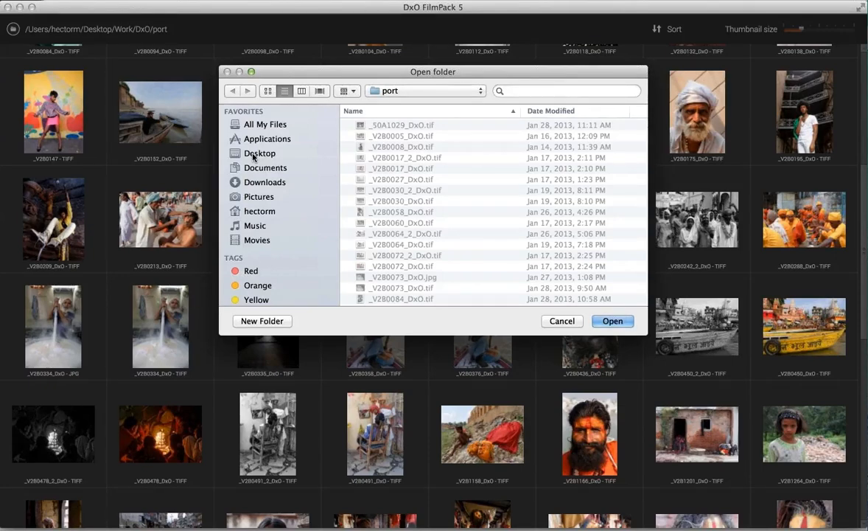
{"action": "left_click", "coordinate": [253, 156]}
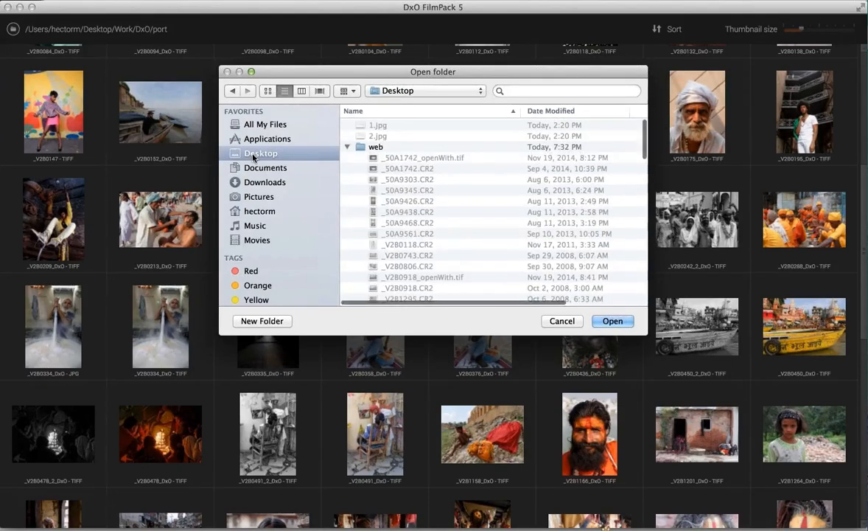
{"action": "left_click", "coordinate": [363, 145]}
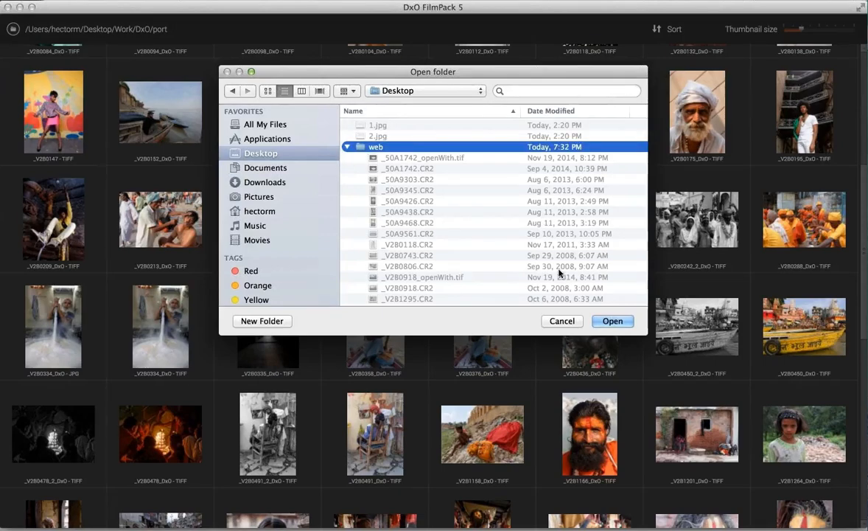
{"action": "left_click", "coordinate": [613, 321]}
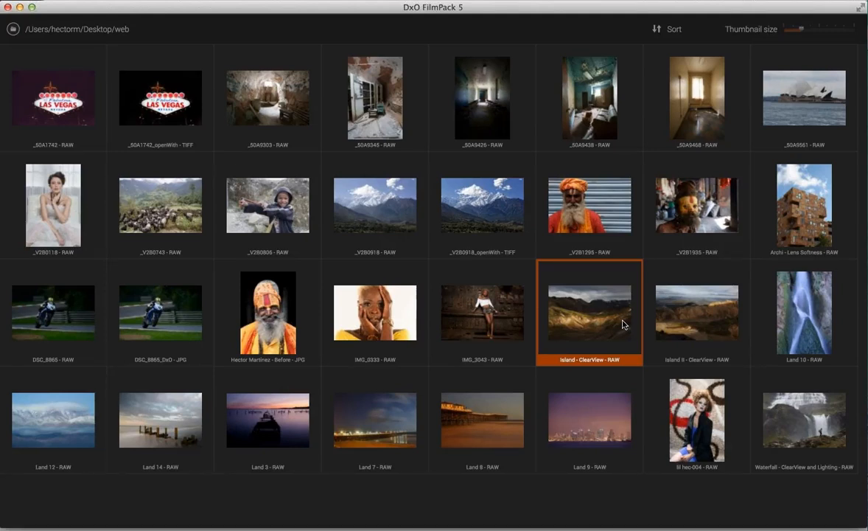
{"action": "left_click", "coordinate": [787, 403]}
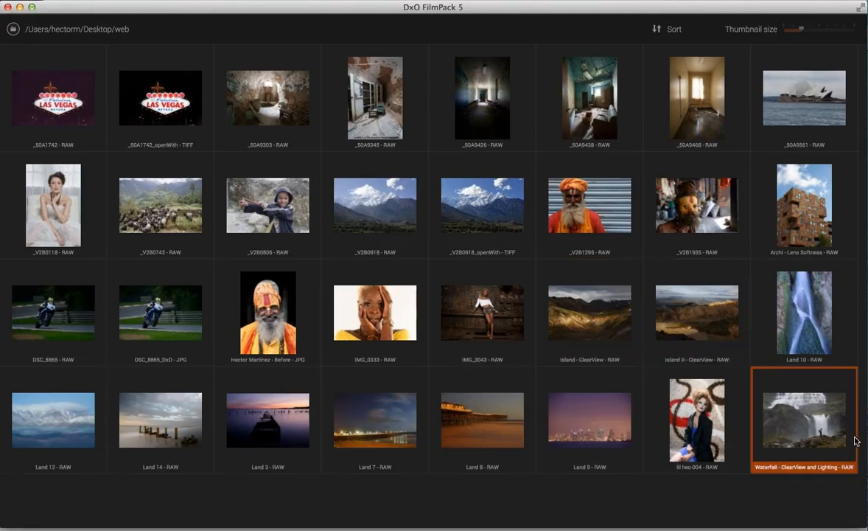
{"action": "double_click", "coordinate": [824, 435]}
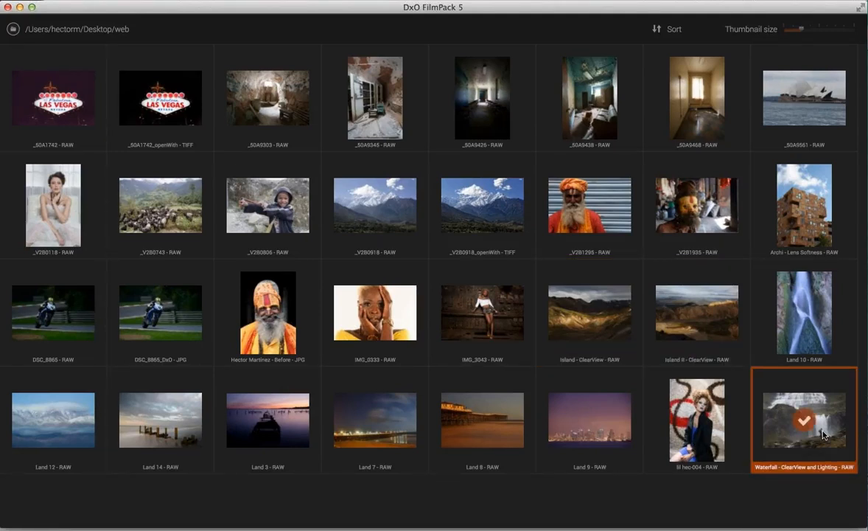
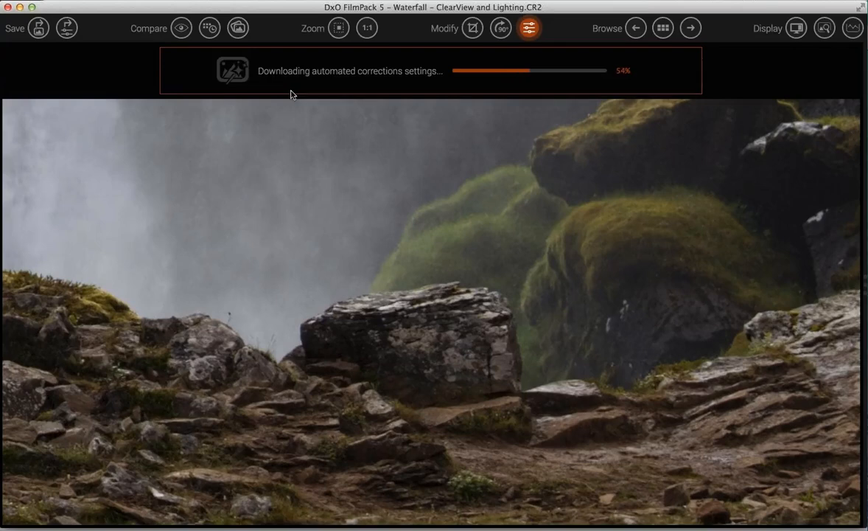
- Fit the waterfall photo to the view, accept its automated corrections, and show the correction panel
{"action": "left_click", "coordinate": [338, 29]}
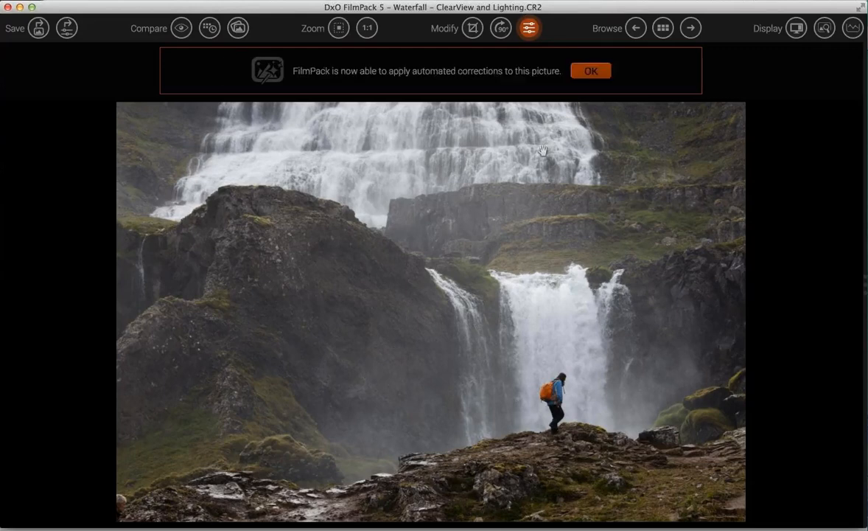
{"action": "left_click", "coordinate": [594, 70]}
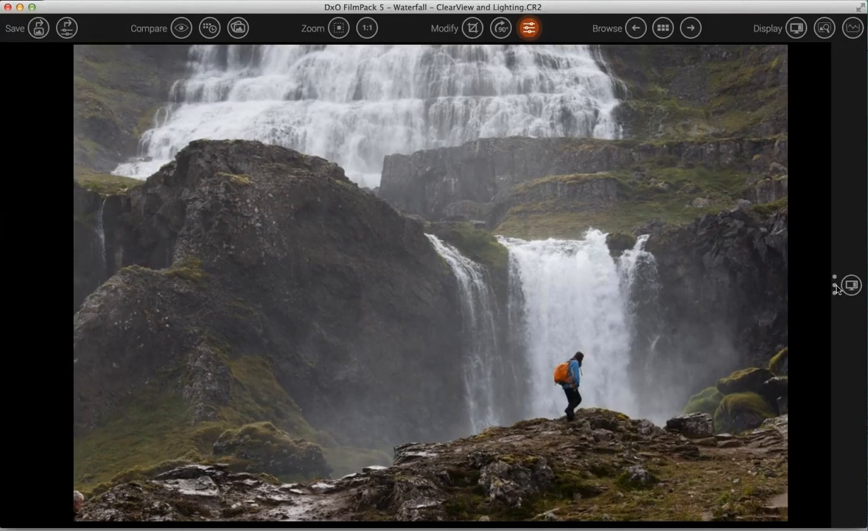
{"action": "left_click", "coordinate": [839, 289]}
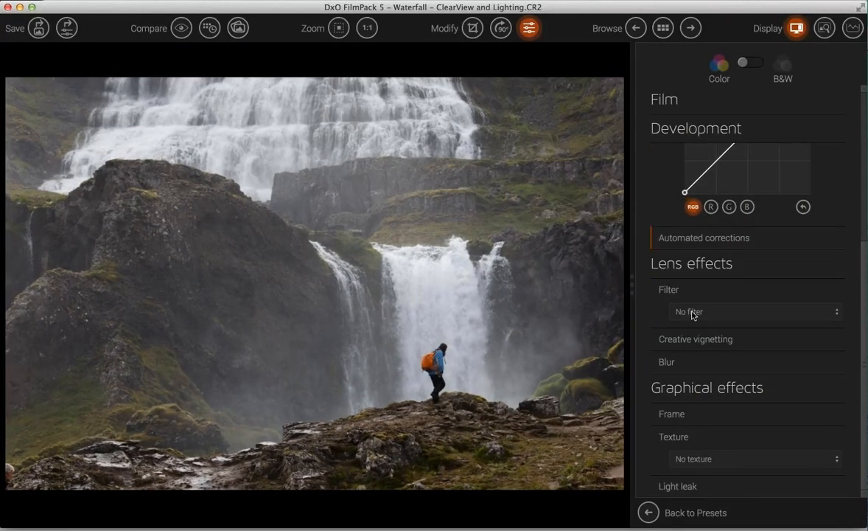
- Raise the waterfall photo's Contrast and Micro-contrast, bringing Fine contrast to 40
{"action": "scroll", "coordinate": [699, 246], "scroll_direction": "up", "scroll_amount": 5}
{"action": "left_click", "coordinate": [681, 245]}
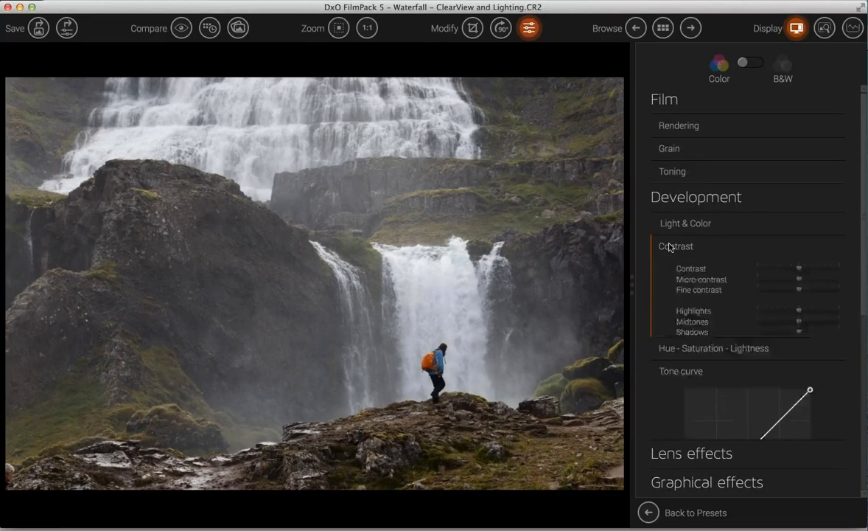
{"action": "left_click_drag", "start_coordinate": [818, 276], "coordinate": [815, 316]}
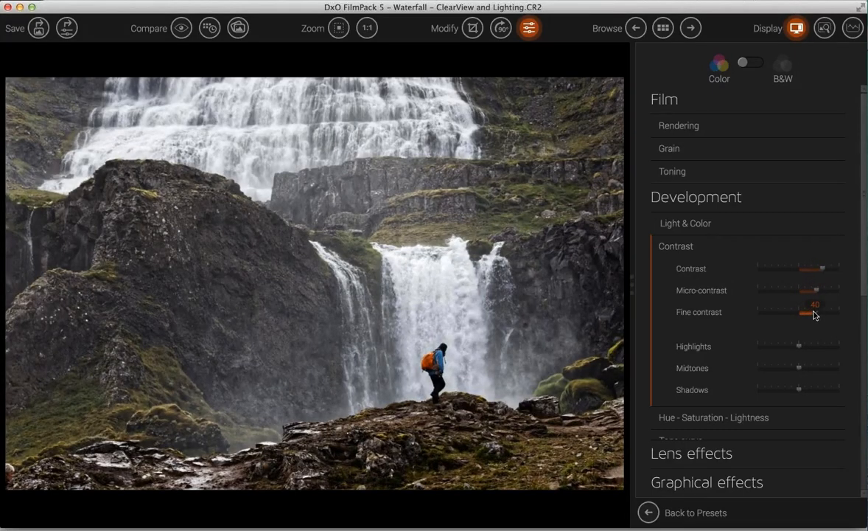
{"action": "left_click", "coordinate": [682, 419]}
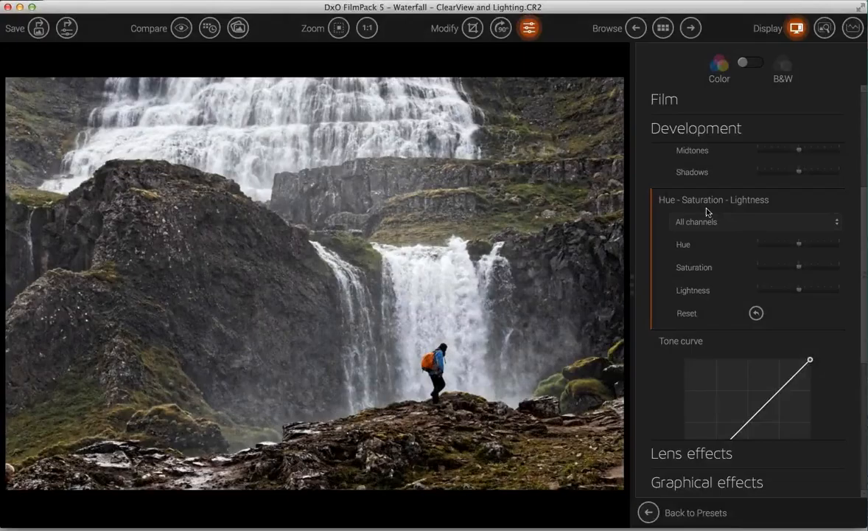
- Boost the Green channel saturation to 62
{"action": "left_click", "coordinate": [717, 222]}
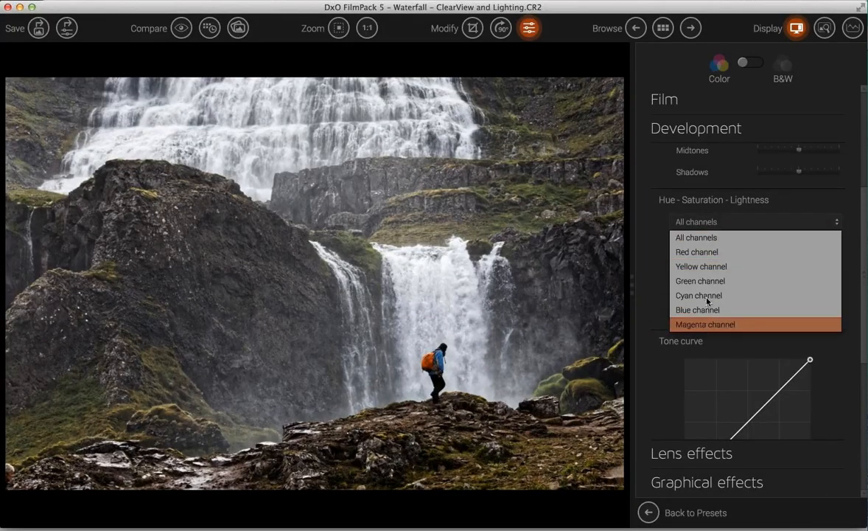
{"action": "left_click", "coordinate": [648, 260]}
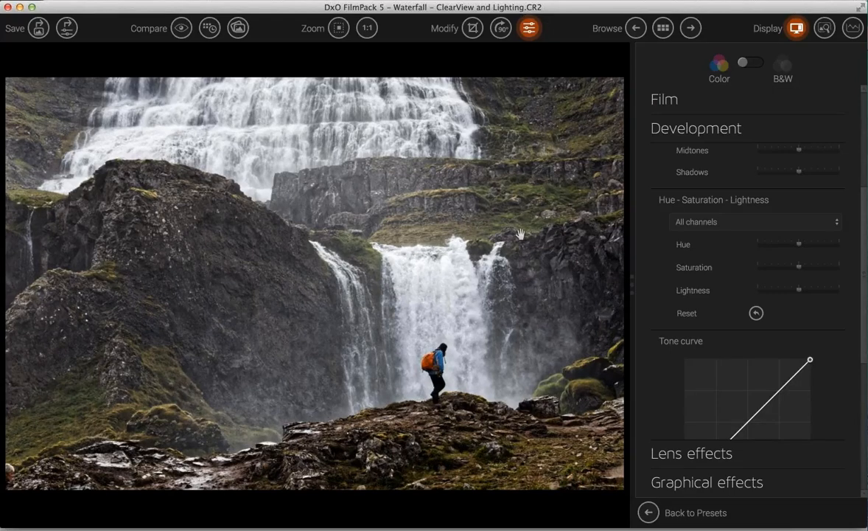
{"action": "left_click", "coordinate": [710, 223]}
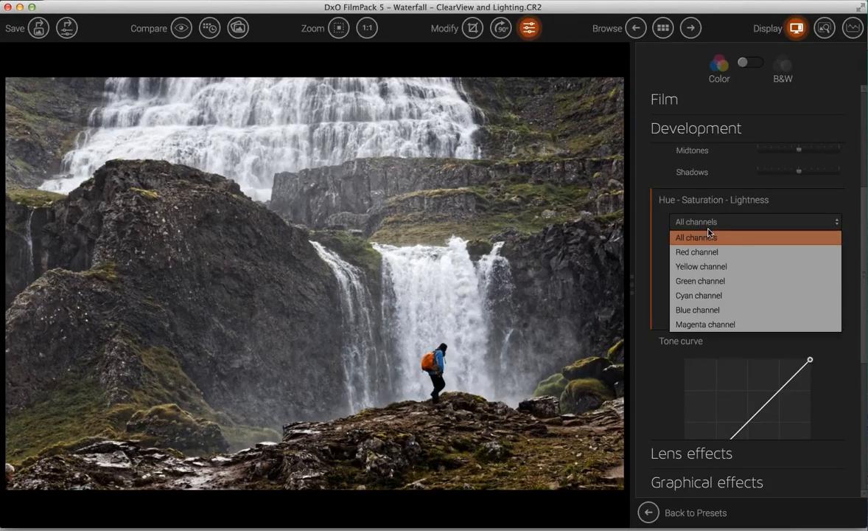
{"action": "left_click", "coordinate": [697, 281]}
{"action": "left_click_drag", "start_coordinate": [800, 272], "coordinate": [824, 273]}
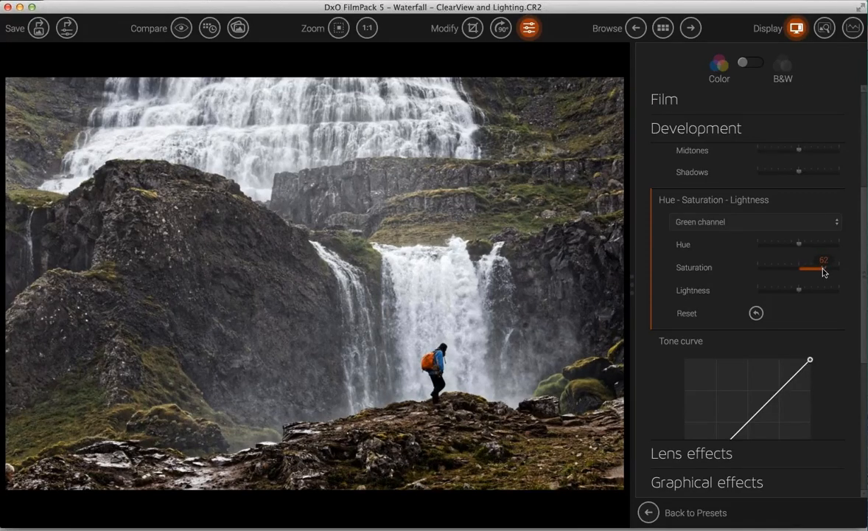
- Boost the Blue channel saturation to 49
{"action": "left_click", "coordinate": [750, 223]}
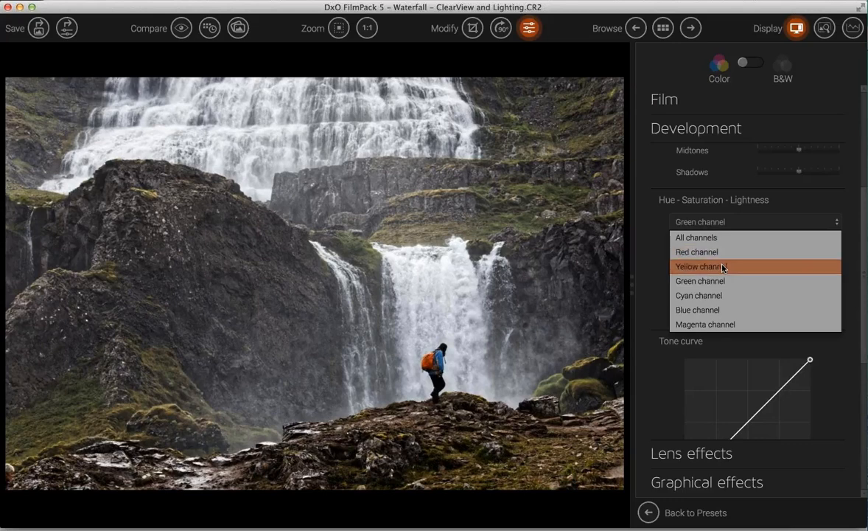
{"action": "left_click", "coordinate": [718, 315]}
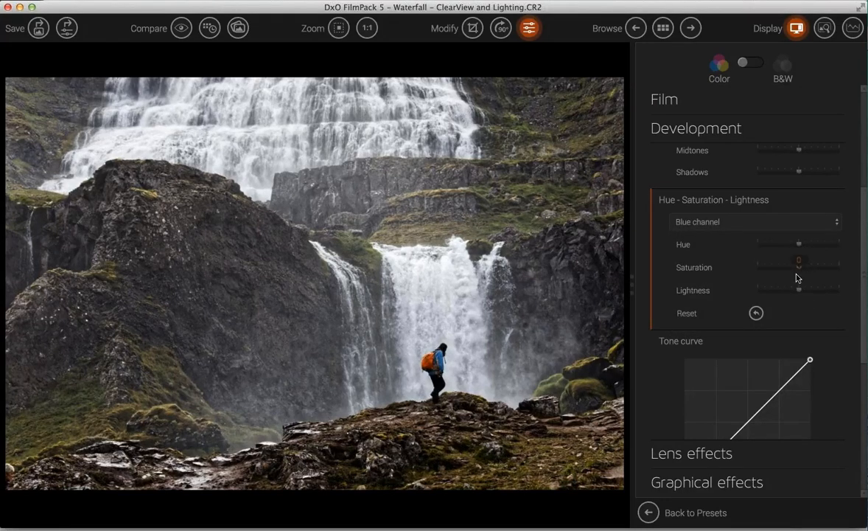
{"action": "left_click_drag", "start_coordinate": [802, 270], "coordinate": [818, 272]}
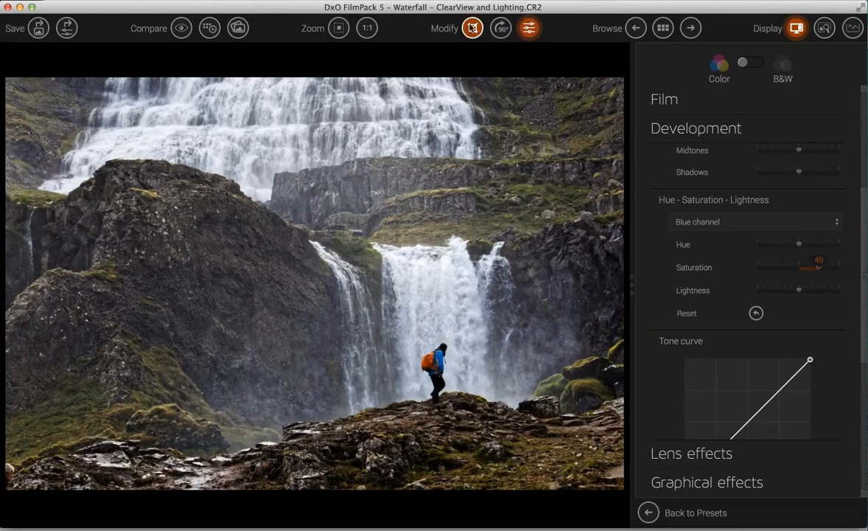
- Crop the waterfall photo's left edge inward at the preserved aspect ratio and apply it
{"action": "left_click", "coordinate": [473, 28]}
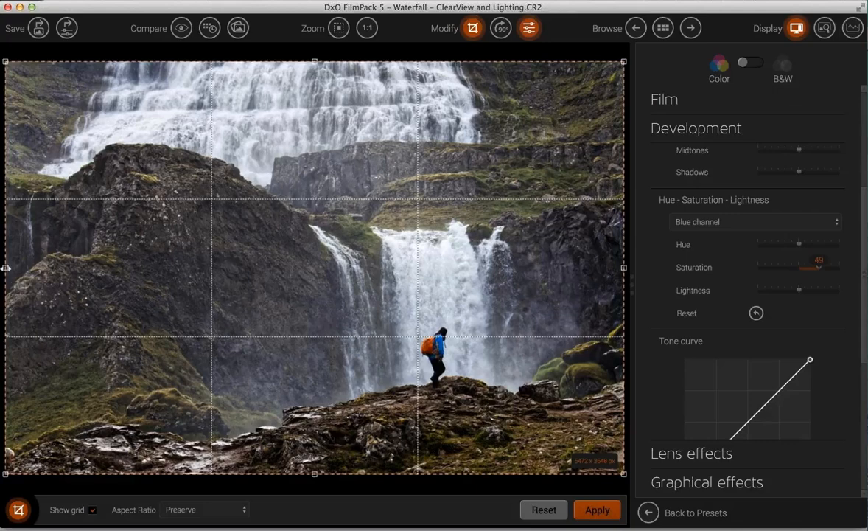
{"action": "left_click_drag", "start_coordinate": [17, 268], "coordinate": [35, 269]}
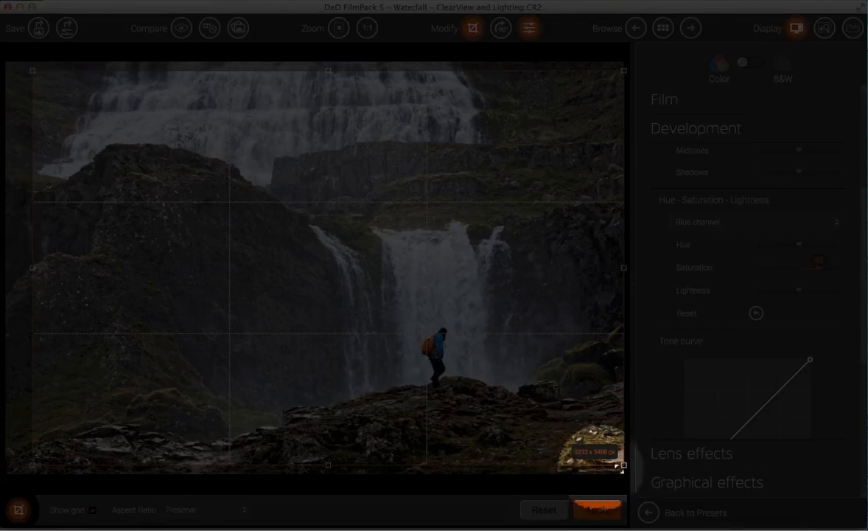
{"action": "left_click", "coordinate": [595, 509]}
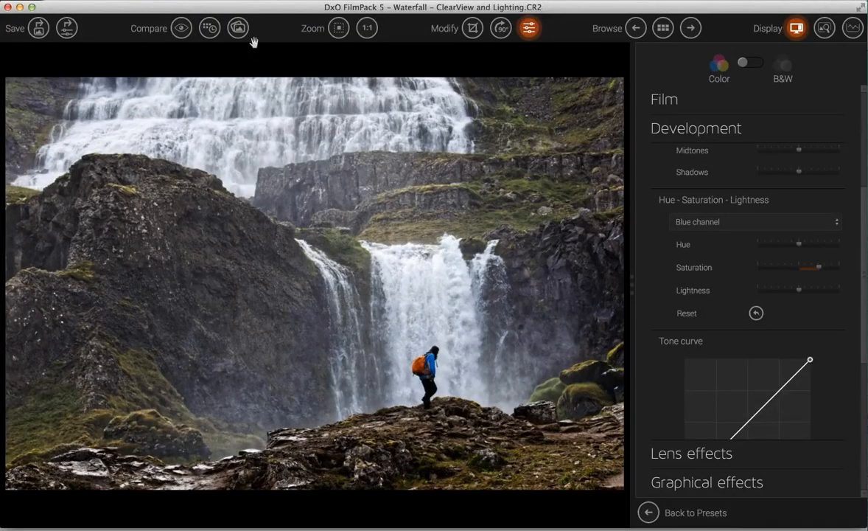
- Check against the original, then set Highlights to 97, Midtones to 51 and Shadows to 41
{"action": "left_click", "coordinate": [181, 29]}
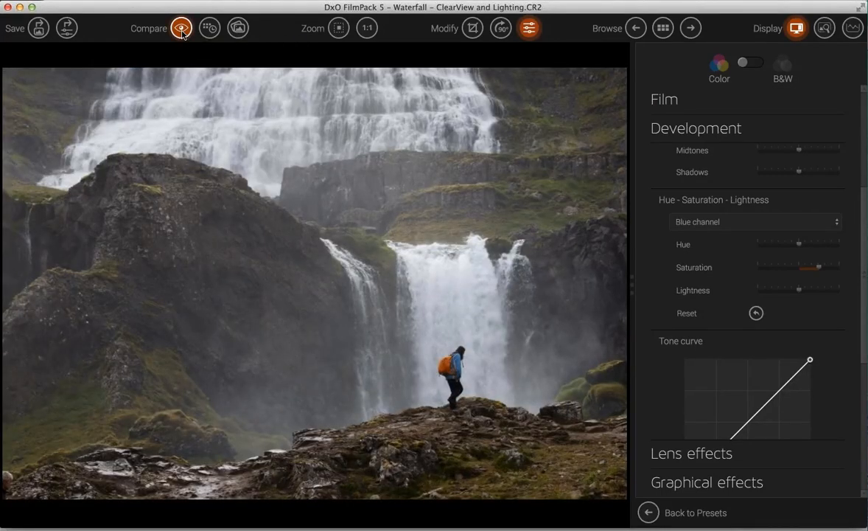
{"action": "left_click", "coordinate": [181, 30]}
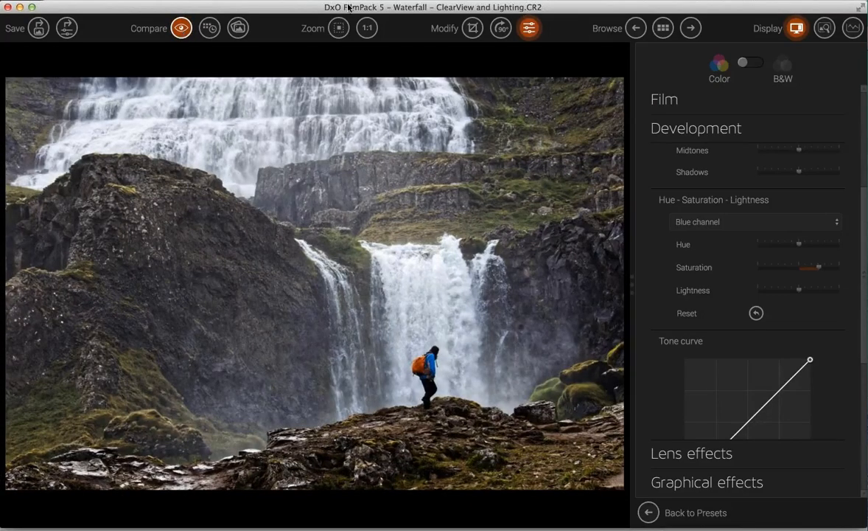
{"action": "scroll", "coordinate": [755, 290], "scroll_direction": "up", "scroll_amount": 5}
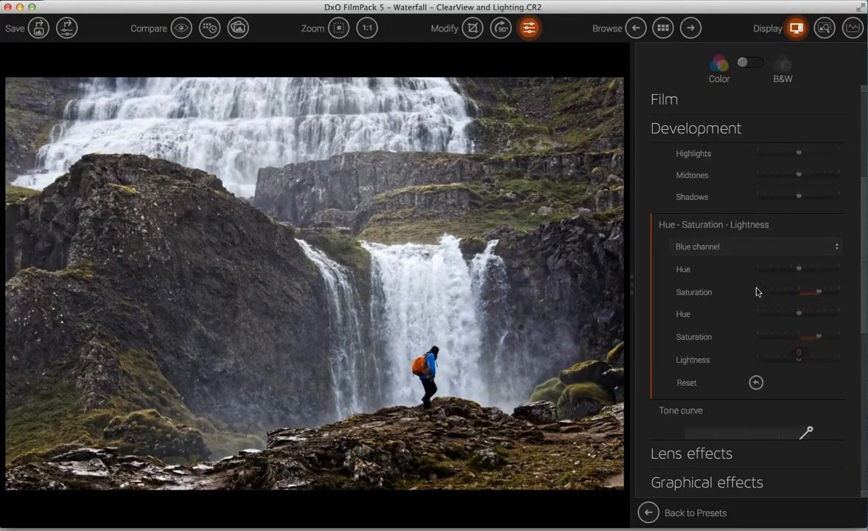
{"action": "scroll", "coordinate": [755, 291], "scroll_direction": "down", "scroll_amount": 5}
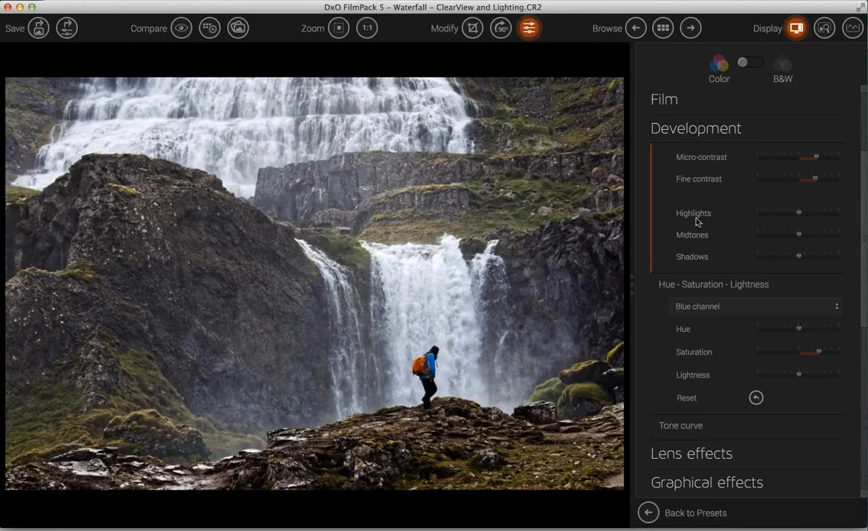
{"action": "left_click_drag", "start_coordinate": [799, 219], "coordinate": [810, 260]}
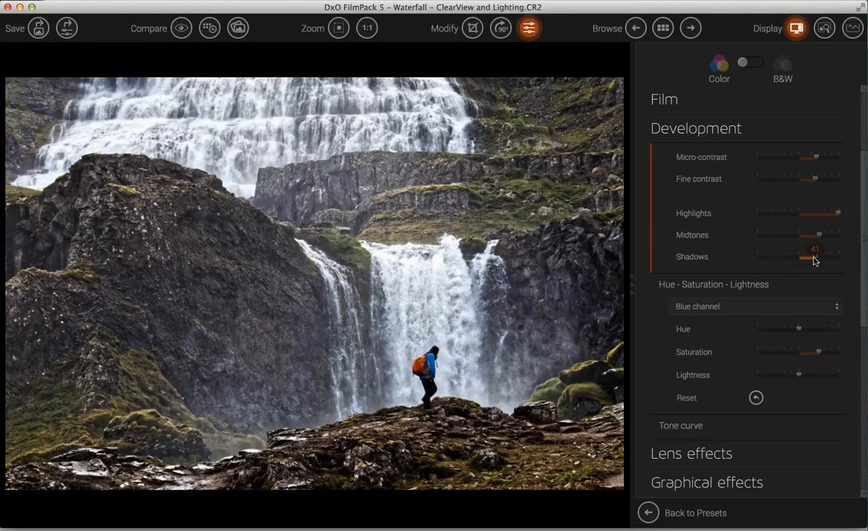
- Compare with the original, then return to the image browser without saving the waterfall edits
{"action": "left_click", "coordinate": [178, 29]}
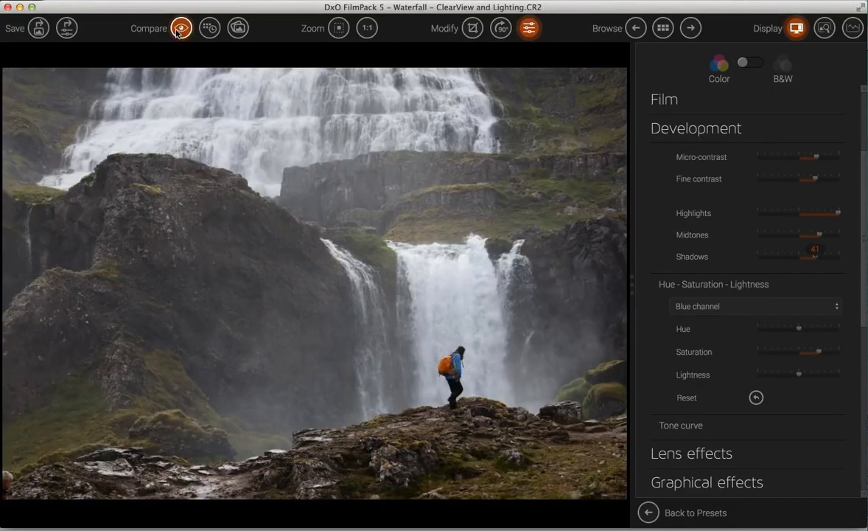
{"action": "left_click", "coordinate": [177, 33]}
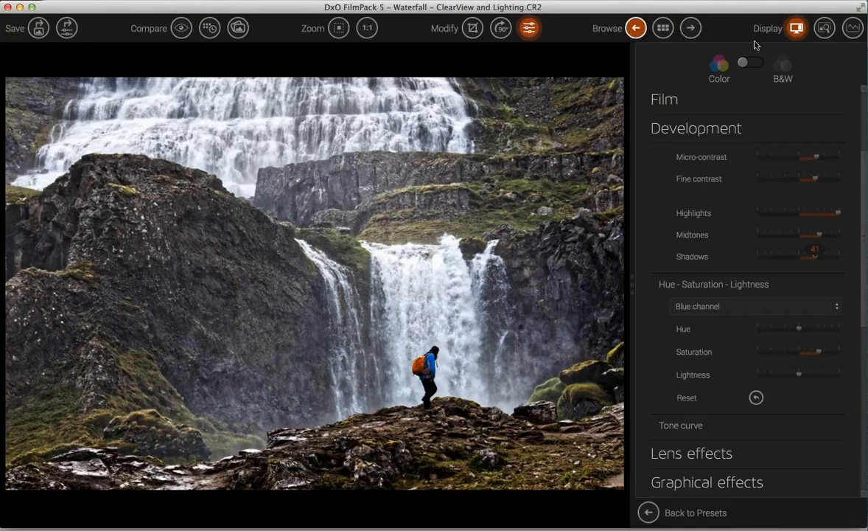
{"action": "left_click", "coordinate": [663, 29]}
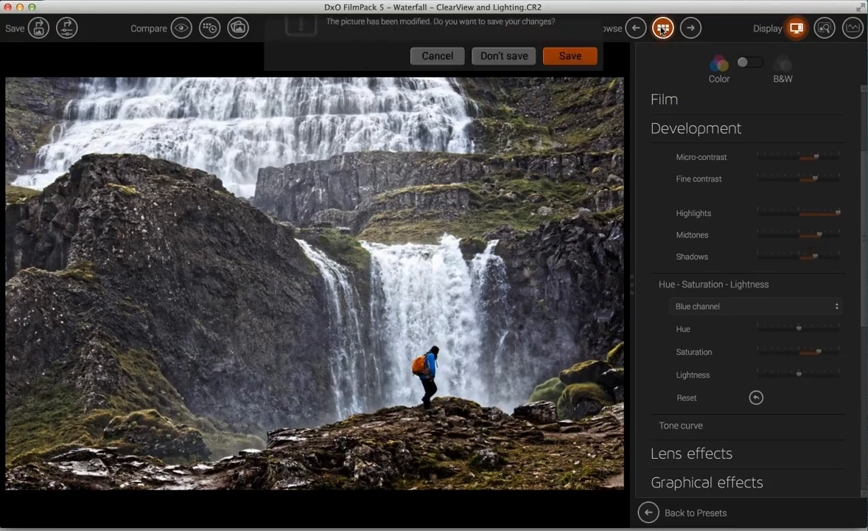
{"action": "left_click", "coordinate": [508, 66]}
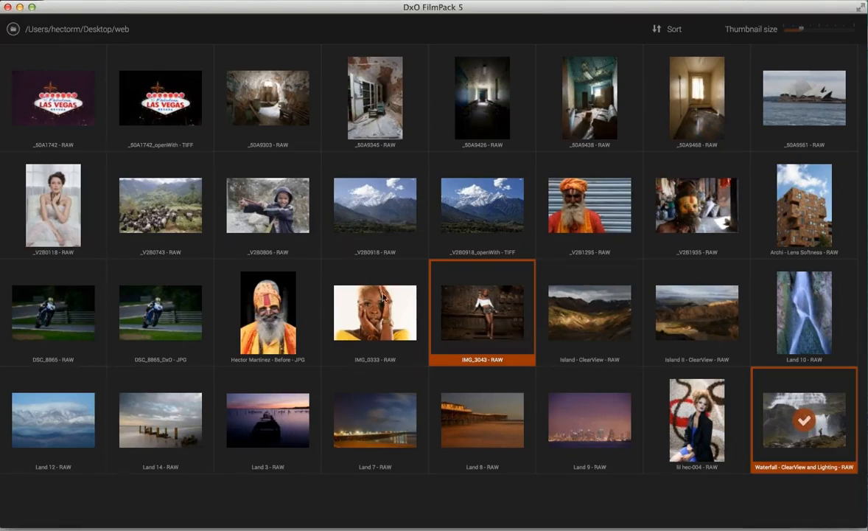
- Open Land 3.NEF, accept its automated corrections, and expand the Light & Color settings
{"action": "double_click", "coordinate": [272, 423]}
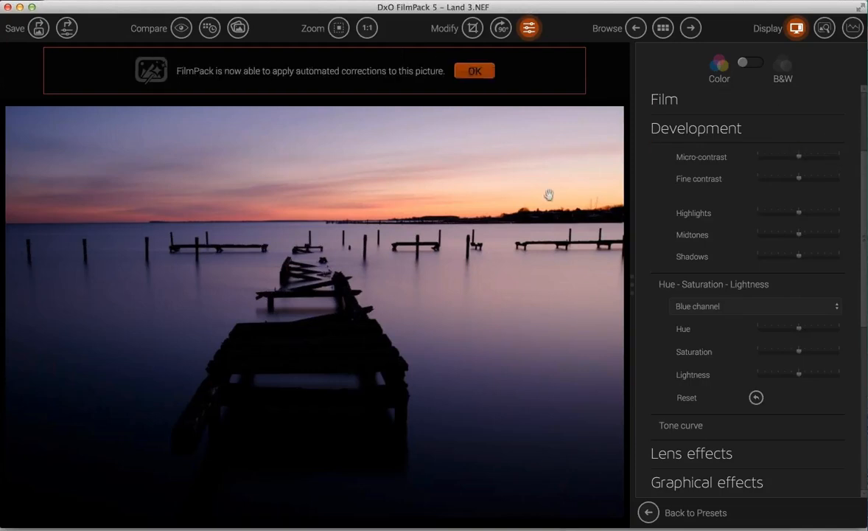
{"action": "left_click", "coordinate": [474, 71]}
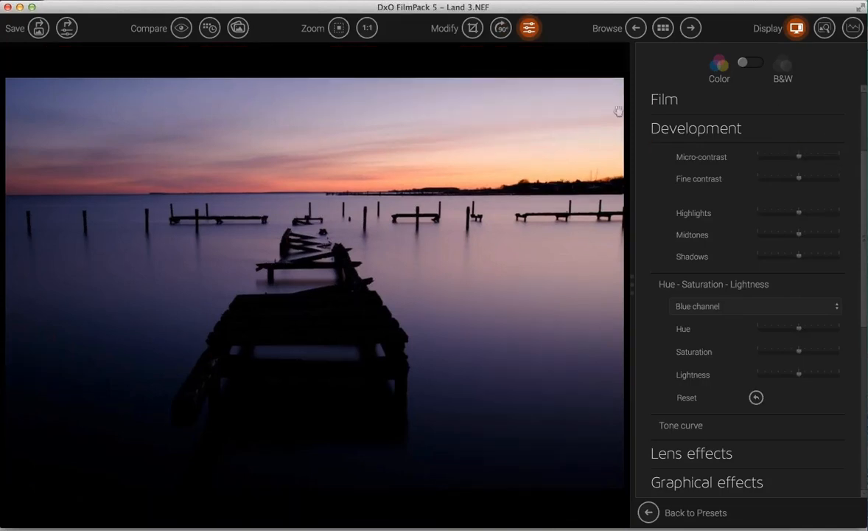
{"action": "scroll", "coordinate": [762, 236], "scroll_direction": "up", "scroll_amount": 5}
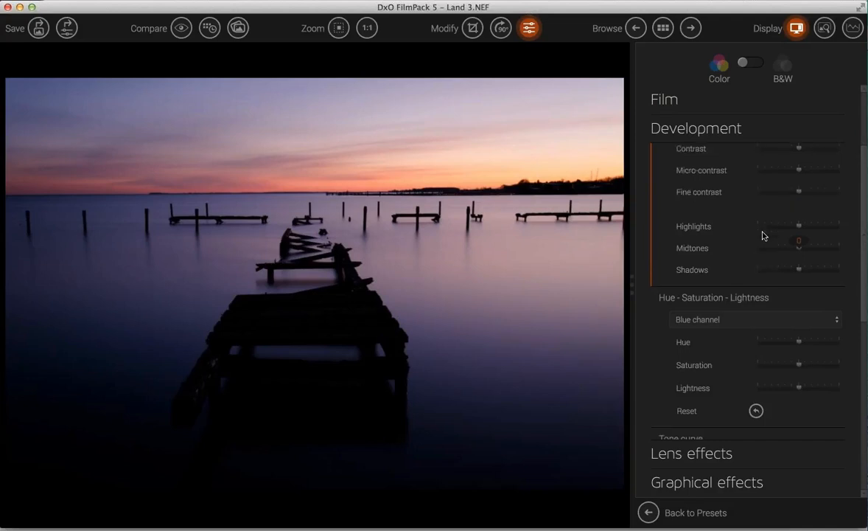
{"action": "left_click", "coordinate": [682, 214]}
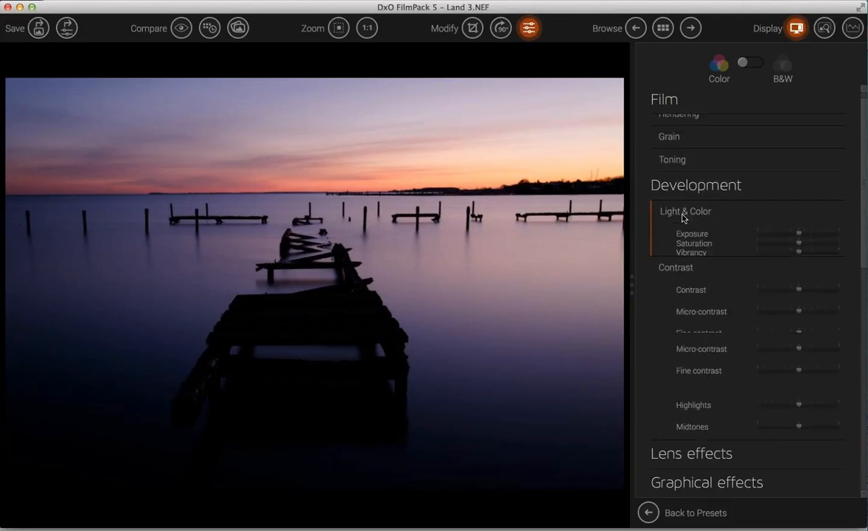
- Raise exposure and vibrancy, drop Contrast to -90, lift Highlights and set Shadows to 46
{"action": "mouse_move", "coordinate": [800, 234]}
{"action": "left_mouse_down"}
{"action": "mouse_move", "coordinate": [821, 236]}
{"action": "mouse_move", "coordinate": [815, 238]}
{"action": "left_mouse_up"}
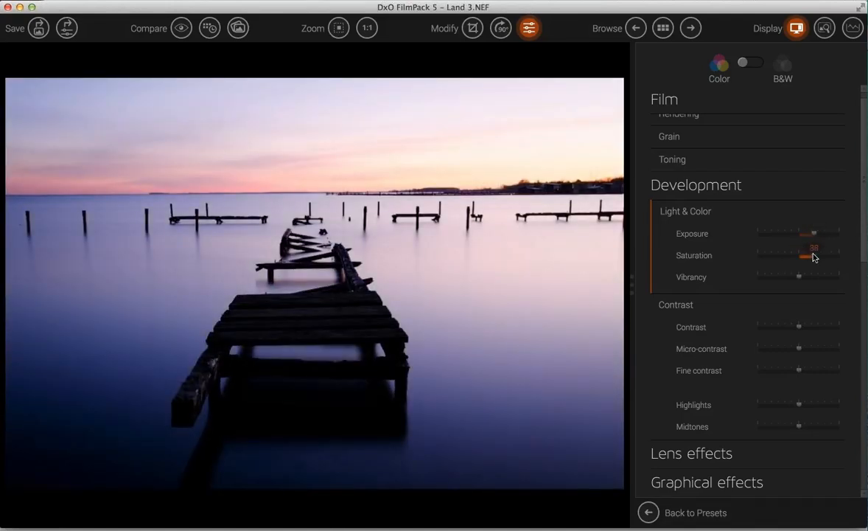
{"action": "left_click_drag", "start_coordinate": [800, 280], "coordinate": [823, 280]}
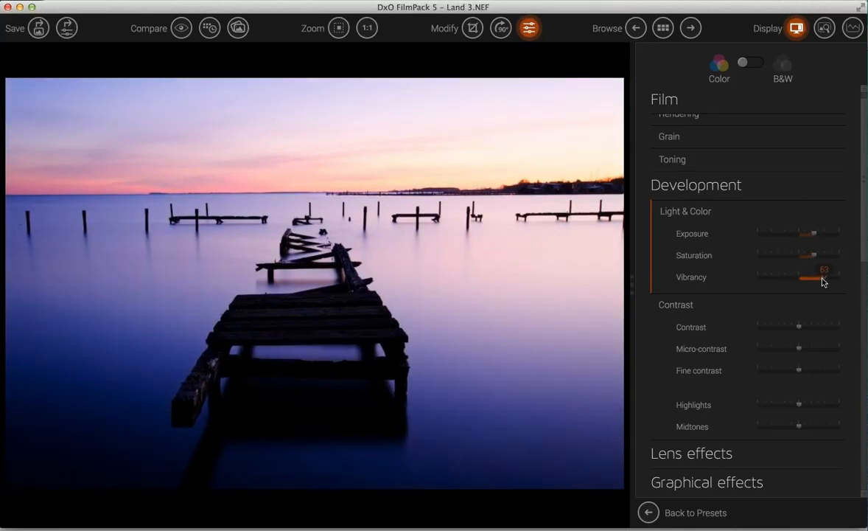
{"action": "left_click_drag", "start_coordinate": [799, 326], "coordinate": [816, 328]}
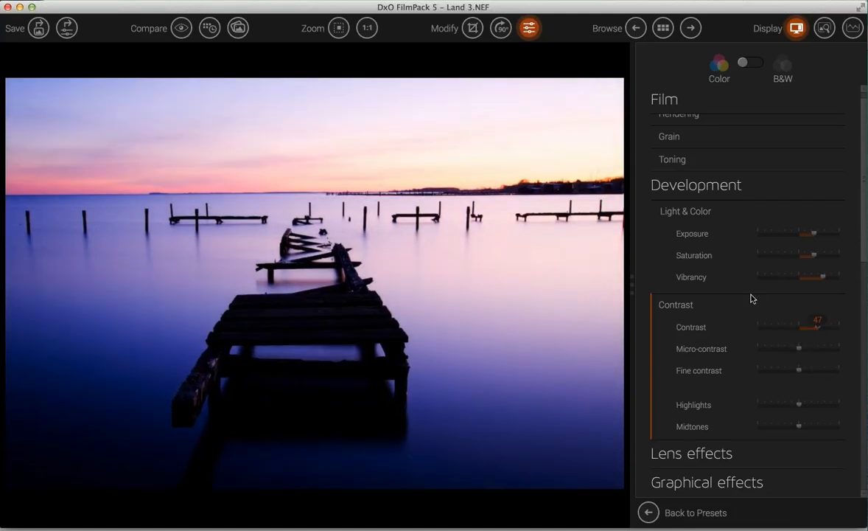
{"action": "scroll", "coordinate": [751, 294], "scroll_direction": "down", "scroll_amount": 4}
{"action": "scroll", "coordinate": [751, 293], "scroll_direction": "down", "scroll_amount": 5}
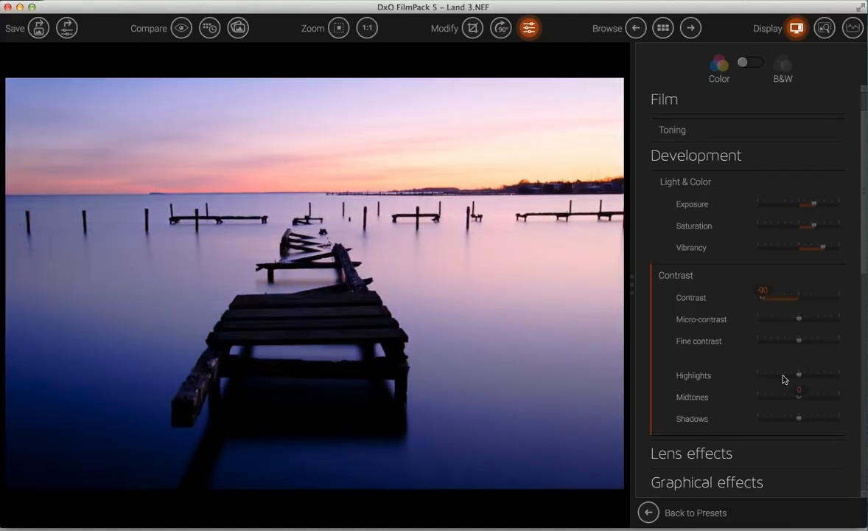
{"action": "left_click_drag", "start_coordinate": [800, 379], "coordinate": [817, 420]}
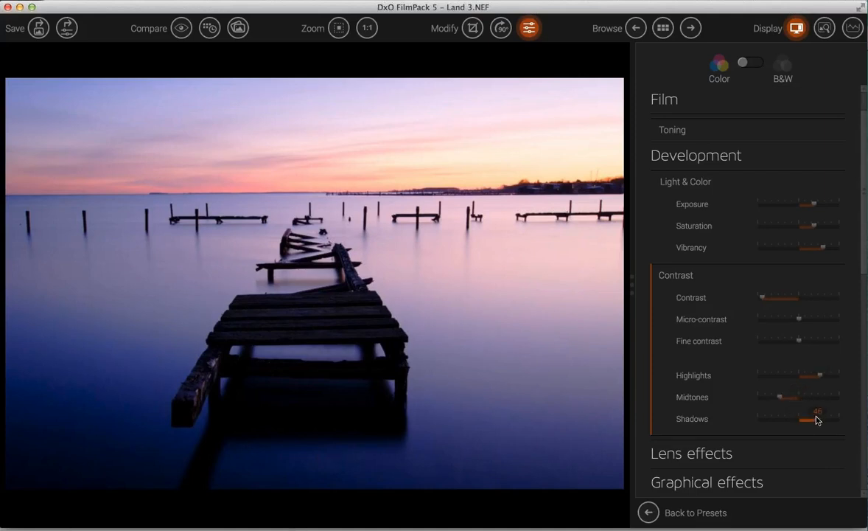
{"action": "left_click_drag", "start_coordinate": [864, 299], "coordinate": [866, 377]}
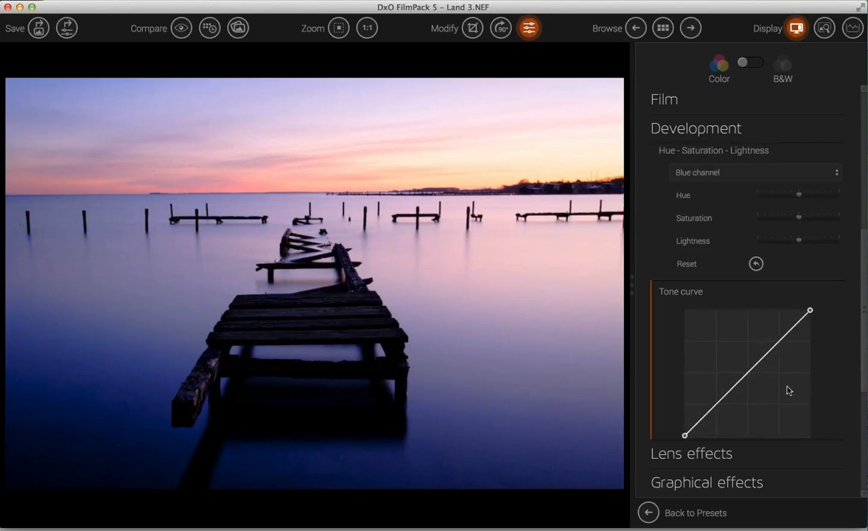
- Add tone-curve points forming a gentle S-curve that lifts midtones and deepens blue shadows
{"action": "mouse_move", "coordinate": [747, 376]}
{"action": "left_mouse_down"}
{"action": "mouse_move", "coordinate": [740, 360]}
{"action": "mouse_move", "coordinate": [740, 369]}
{"action": "left_mouse_up"}
{"action": "left_click_drag", "start_coordinate": [779, 335], "coordinate": [781, 344]}
{"action": "left_click_drag", "start_coordinate": [717, 406], "coordinate": [724, 403]}
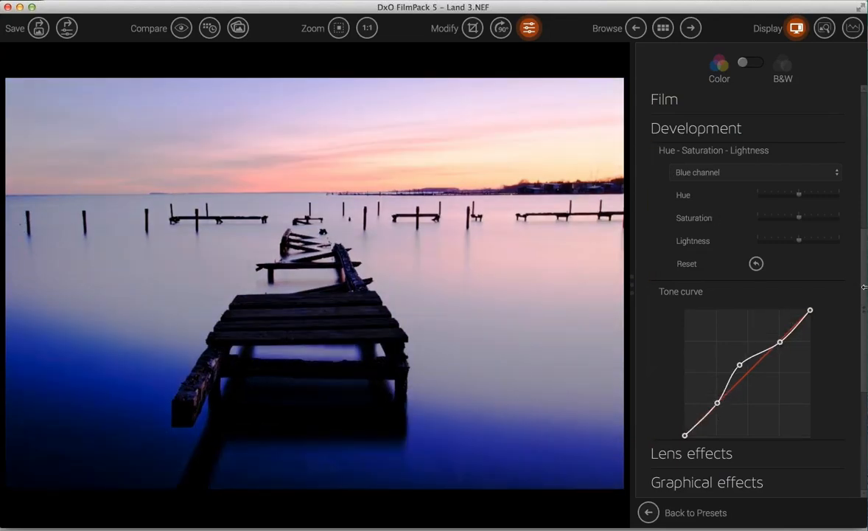
{"action": "scroll", "coordinate": [740, 405], "scroll_direction": "down", "scroll_amount": 5}
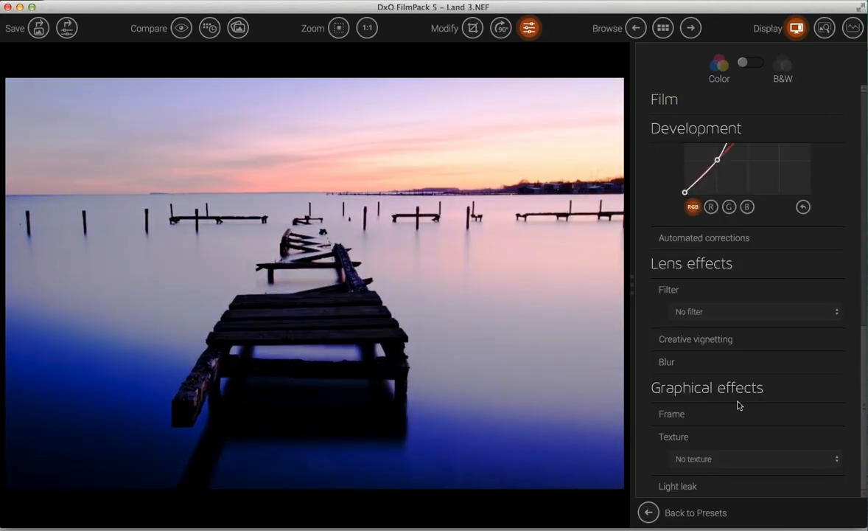
- Add a Black on white frame around the Land 3 photo
{"action": "left_click", "coordinate": [665, 415]}
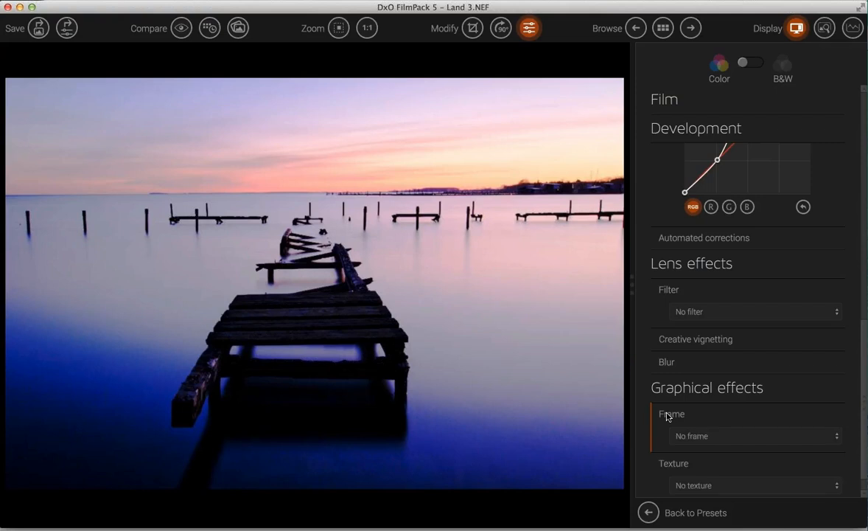
{"action": "left_click", "coordinate": [736, 436]}
{"action": "left_click", "coordinate": [709, 345]}
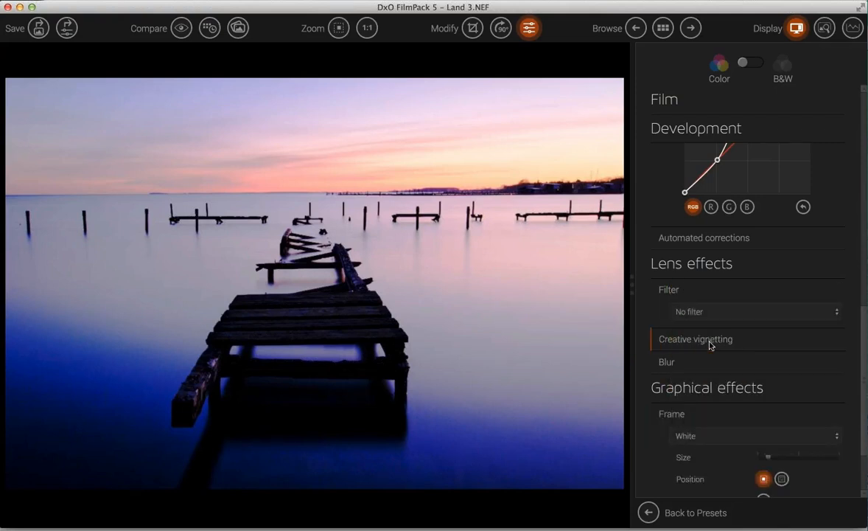
{"action": "key", "text": "Down"}
{"action": "key", "text": "Down"}
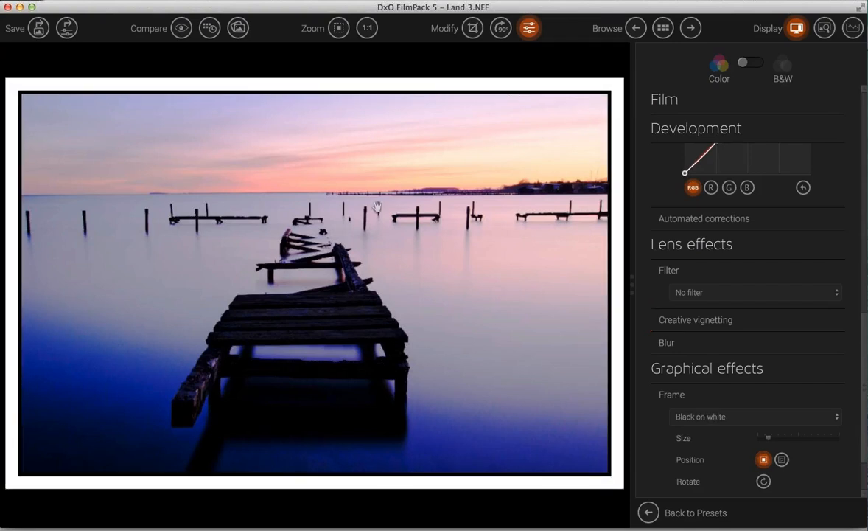
- Compare the framed photo against the original, then return to the edited version
{"action": "left_click", "coordinate": [181, 32]}
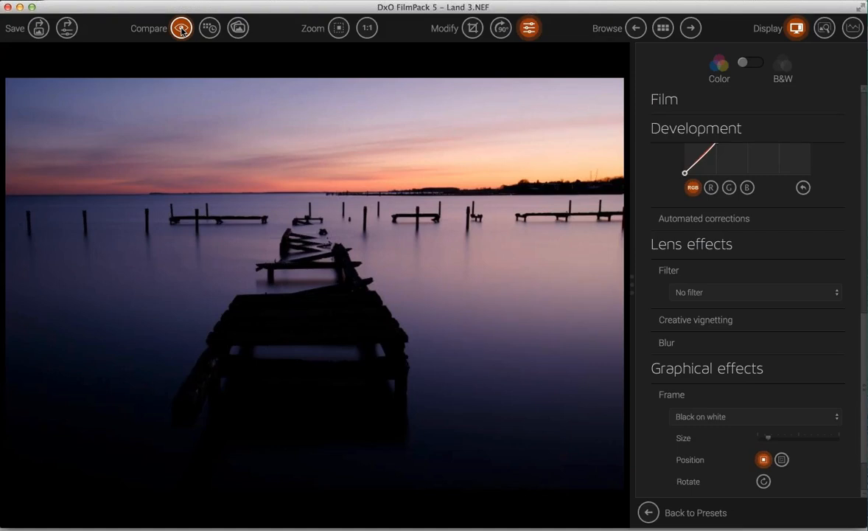
{"action": "left_click", "coordinate": [182, 31]}
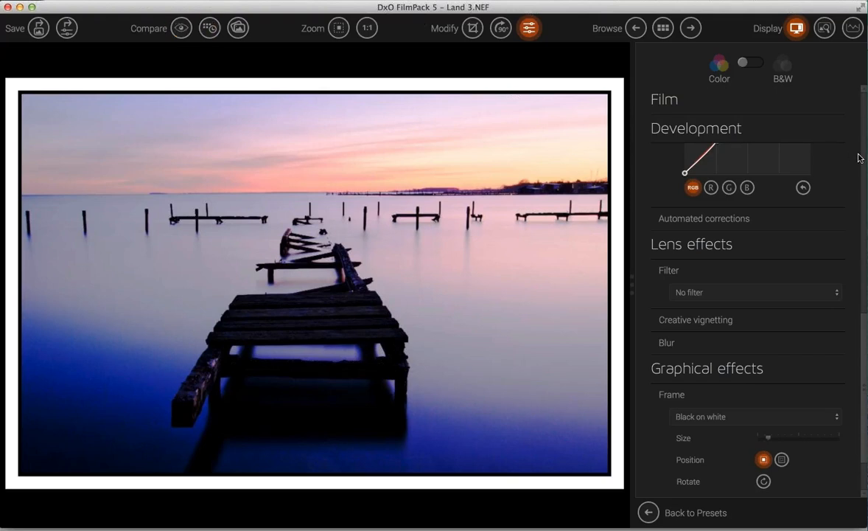
{"action": "scroll", "coordinate": [709, 310], "scroll_direction": "down", "scroll_amount": 2}
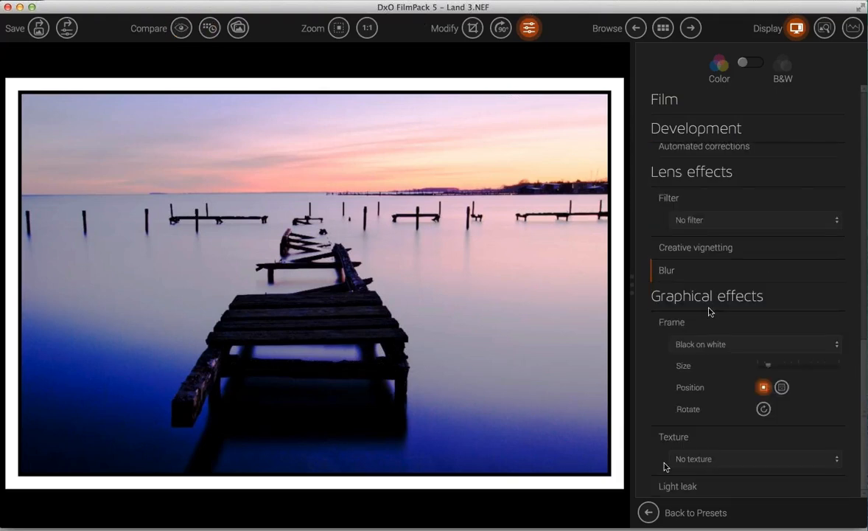
- Close Land 3 without saving and select the _50A9303 thumbnail in the grid
{"action": "left_click", "coordinate": [663, 30]}
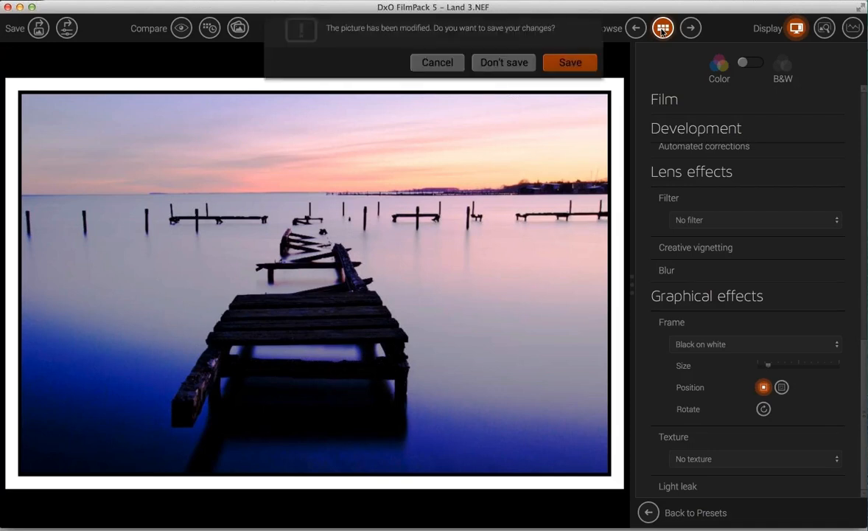
{"action": "left_click", "coordinate": [489, 72]}
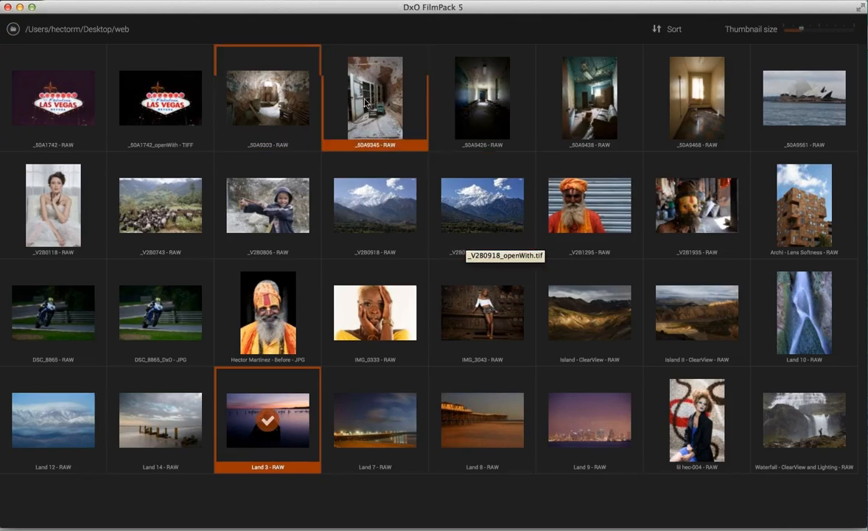
{"action": "left_click", "coordinate": [288, 93]}
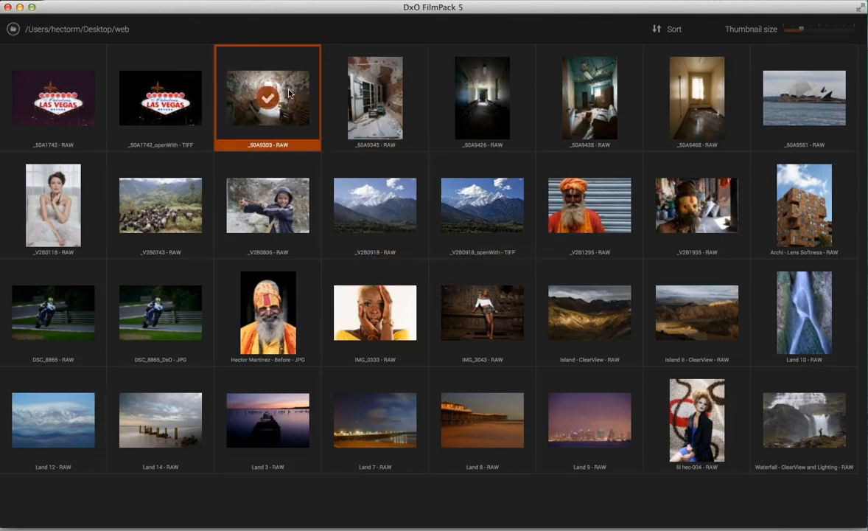
- Open _50A9303 fitted to the view and apply the Prussian red preset with its settings shown
{"action": "double_click", "coordinate": [287, 92]}
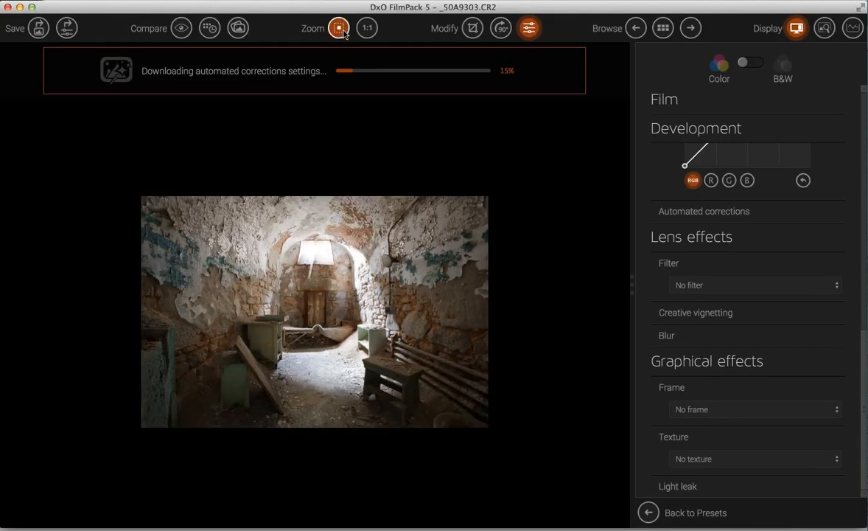
{"action": "left_click", "coordinate": [339, 29]}
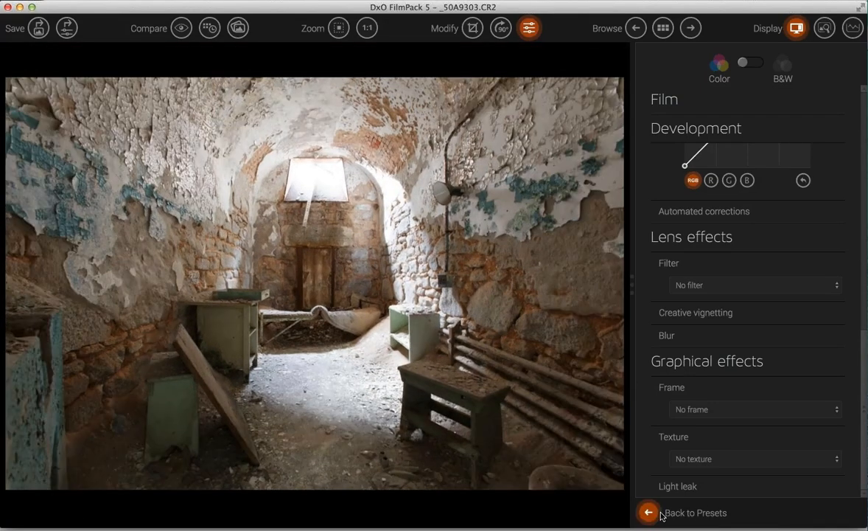
{"action": "left_click", "coordinate": [648, 513]}
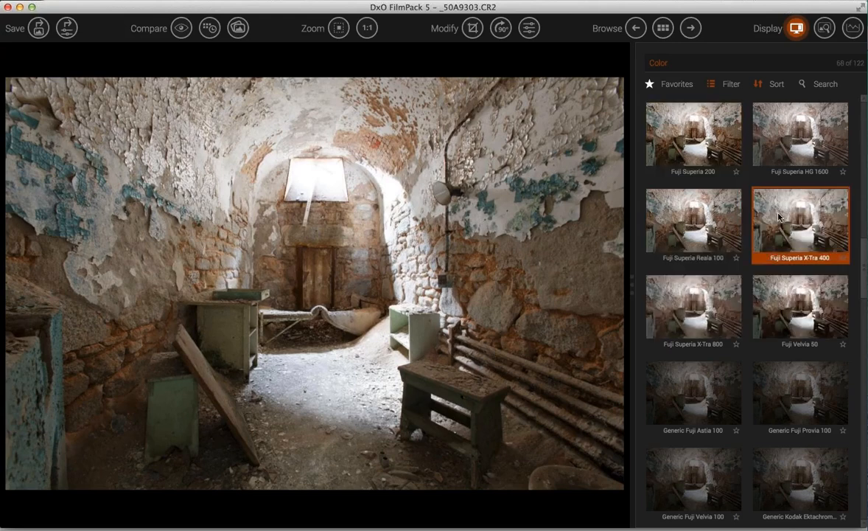
{"action": "scroll", "coordinate": [779, 216], "scroll_direction": "down", "scroll_amount": 10}
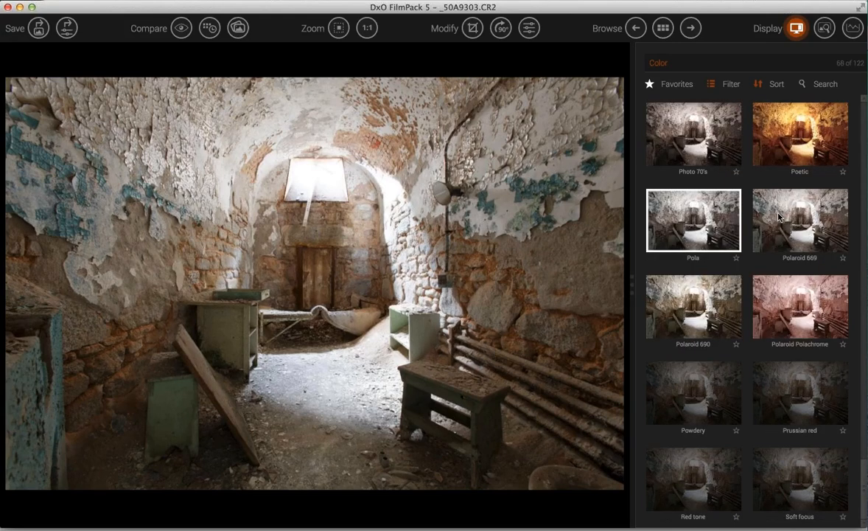
{"action": "double_click", "coordinate": [792, 400]}
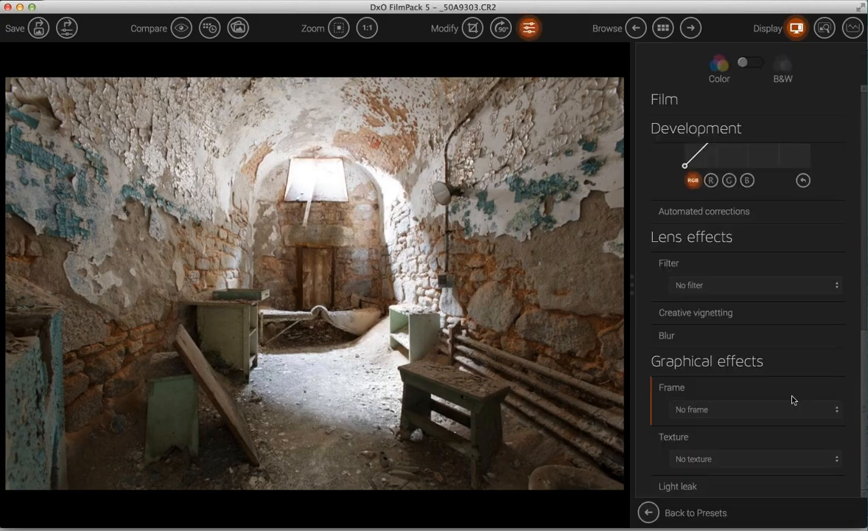
- Raise Contrast to 63, Micro-contrast to 36 and Fine contrast to 29, and reset Blue saturation to 0
{"action": "left_click", "coordinate": [777, 200]}
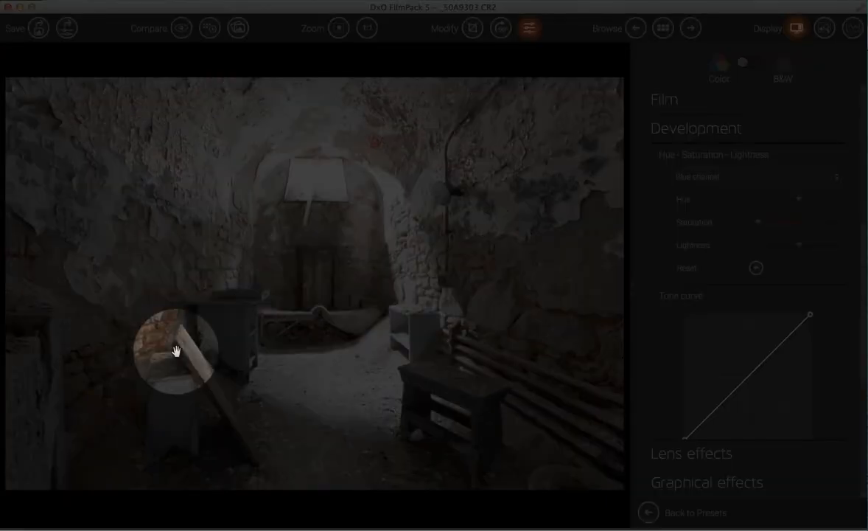
{"action": "scroll", "coordinate": [755, 301], "scroll_direction": "up", "scroll_amount": 5}
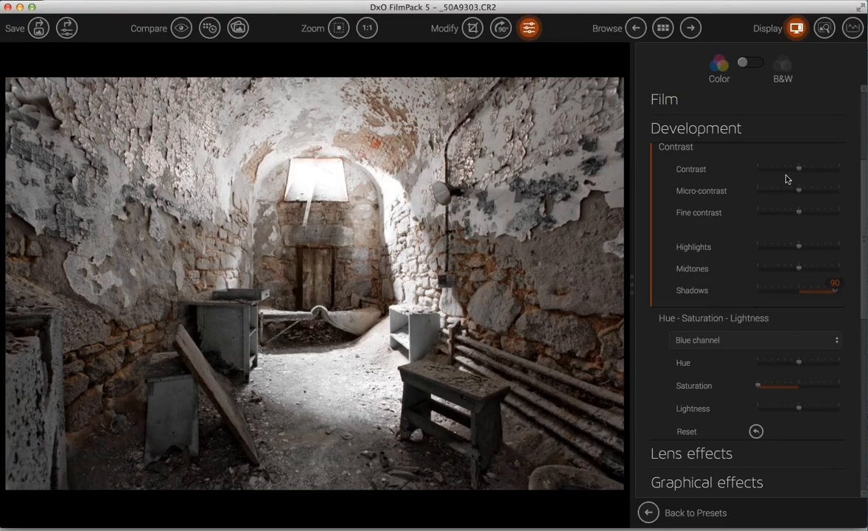
{"action": "left_click_drag", "start_coordinate": [801, 170], "coordinate": [811, 214]}
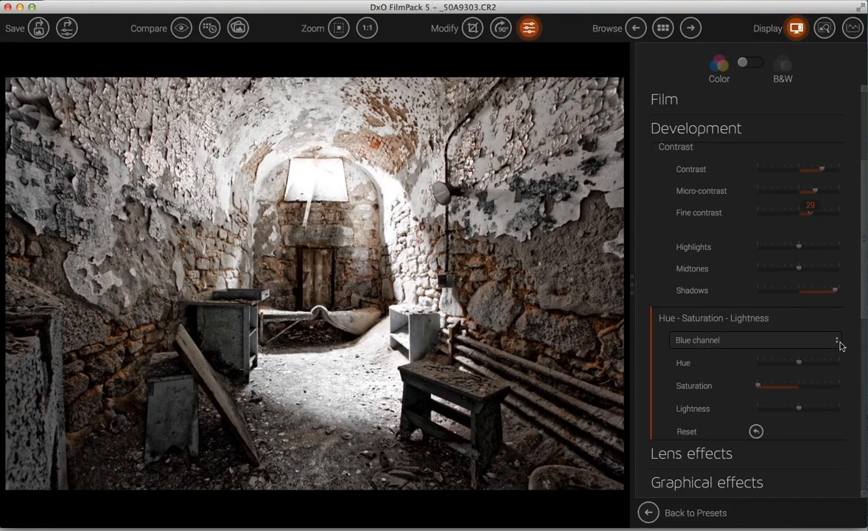
{"action": "mouse_move", "coordinate": [759, 386]}
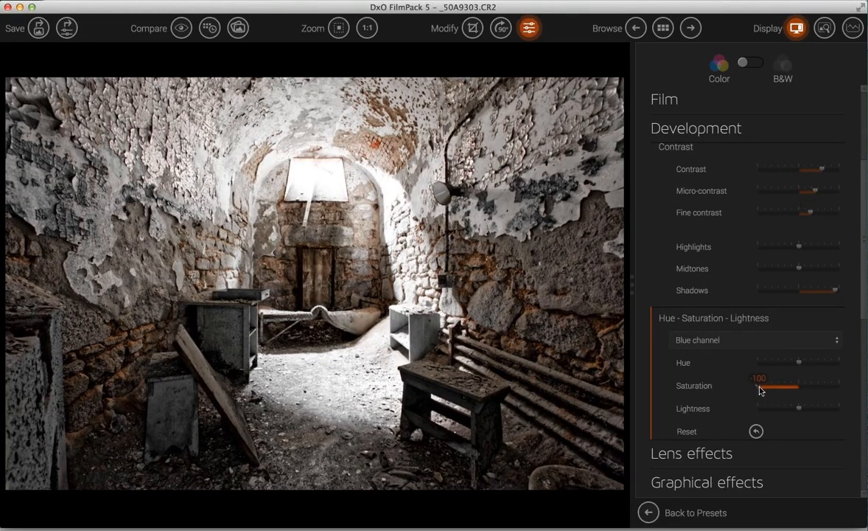
{"action": "double_click", "coordinate": [760, 388]}
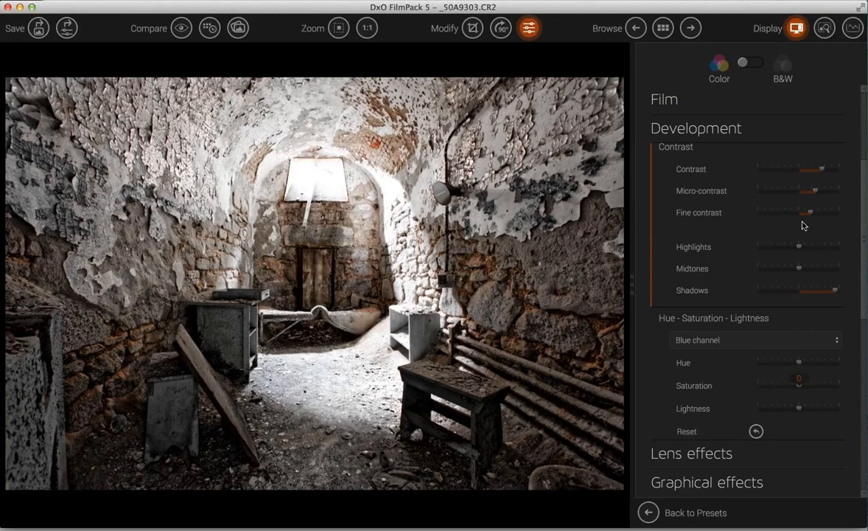
{"action": "scroll", "coordinate": [866, 209], "scroll_direction": "up", "scroll_amount": 5}
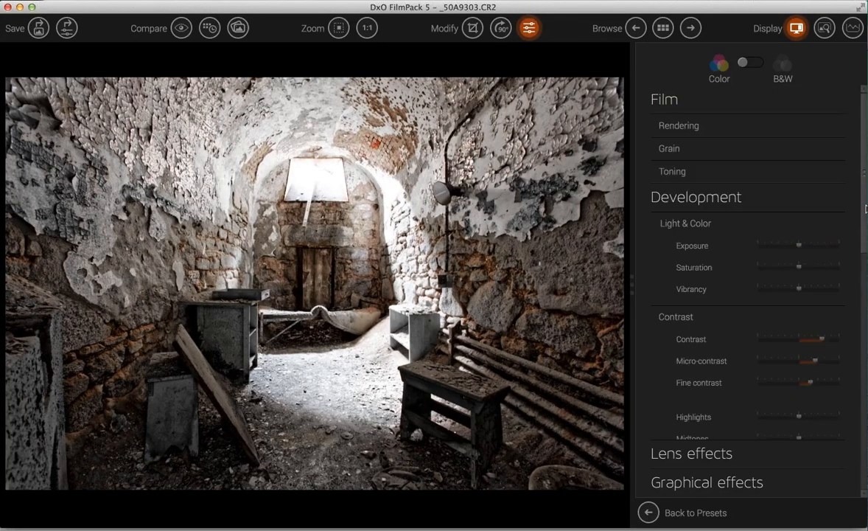
- Tint the high tones blue at toning Intensity 140 and view the original for comparison
{"action": "left_click", "coordinate": [670, 172]}
{"action": "left_click", "coordinate": [774, 195]}
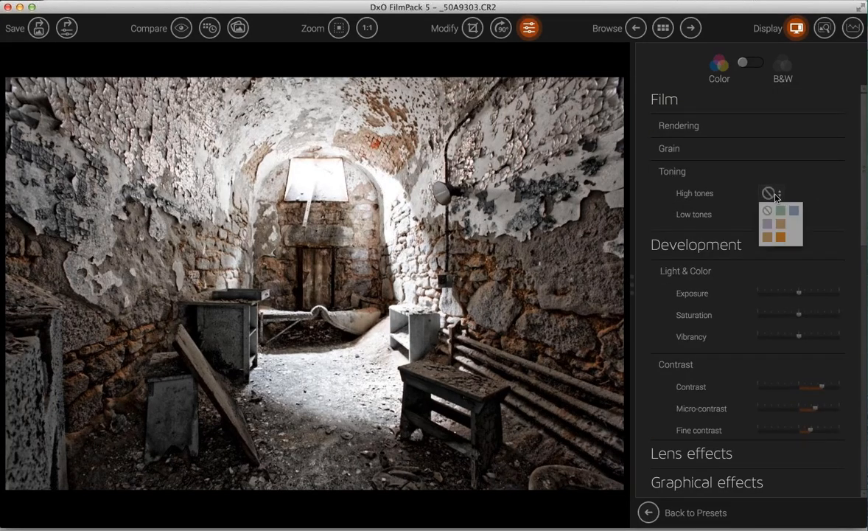
{"action": "left_click", "coordinate": [793, 210]}
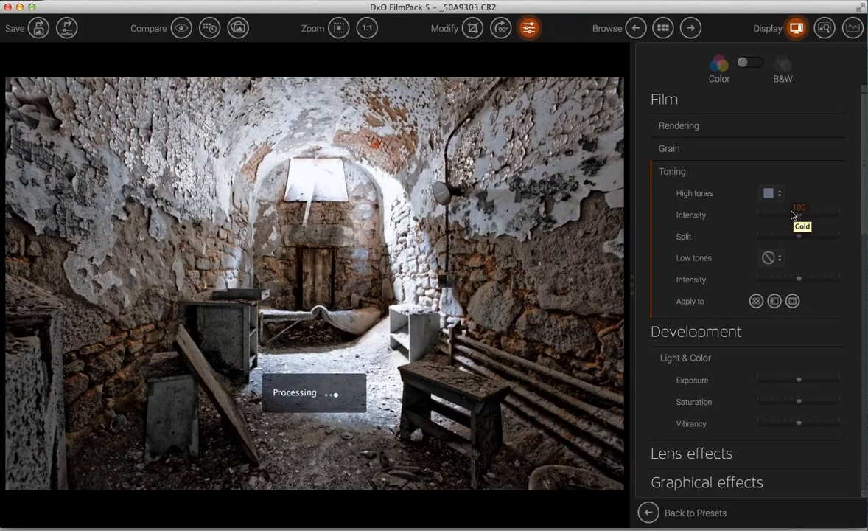
{"action": "left_click_drag", "start_coordinate": [799, 215], "coordinate": [814, 218]}
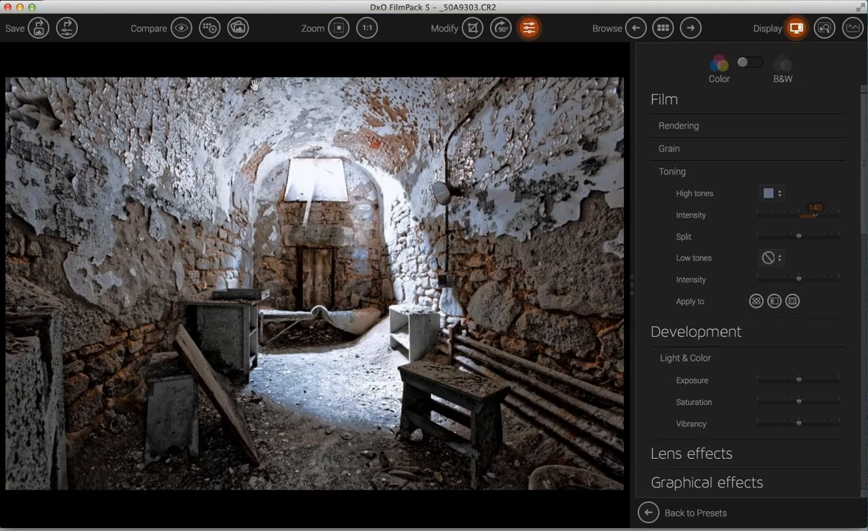
{"action": "left_click", "coordinate": [183, 31]}
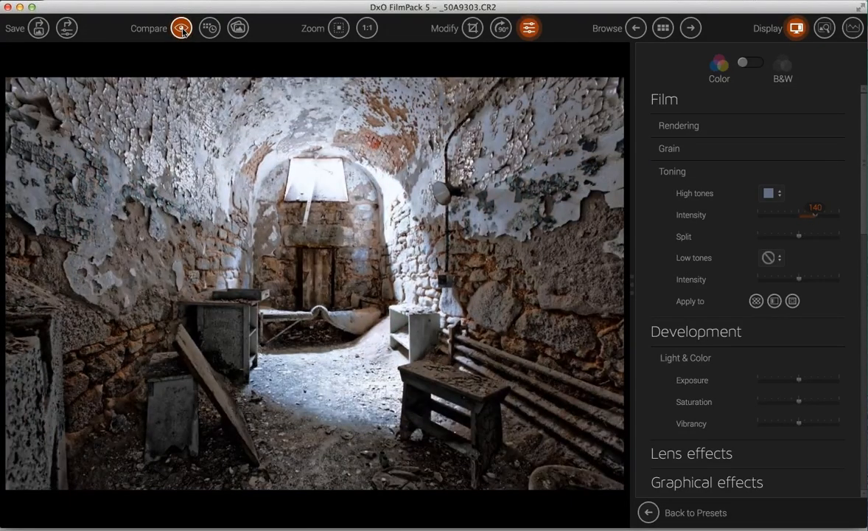
- Toggle repeatedly between the warm original and the blue-toned version, ending on the toned view
{"action": "left_click", "coordinate": [183, 31]}
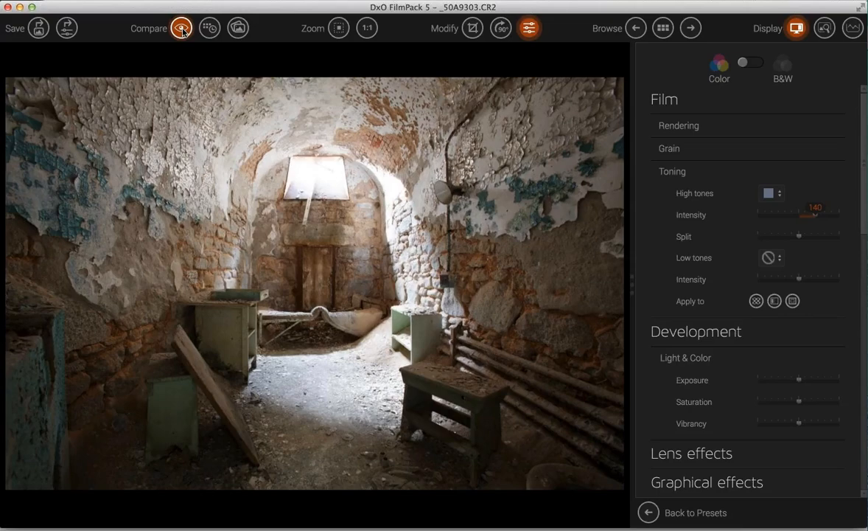
{"action": "left_click", "coordinate": [182, 31]}
{"action": "left_click", "coordinate": [182, 31]}
{"action": "left_click", "coordinate": [182, 31]}
{"action": "left_click", "coordinate": [182, 31]}
{"action": "left_click", "coordinate": [182, 31]}
{"action": "left_click", "coordinate": [182, 31]}
{"action": "left_click", "coordinate": [182, 31]}
{"action": "left_click", "coordinate": [182, 30]}
{"action": "left_click", "coordinate": [182, 31]}
{"action": "left_click", "coordinate": [182, 31]}
{"action": "left_click", "coordinate": [182, 31]}
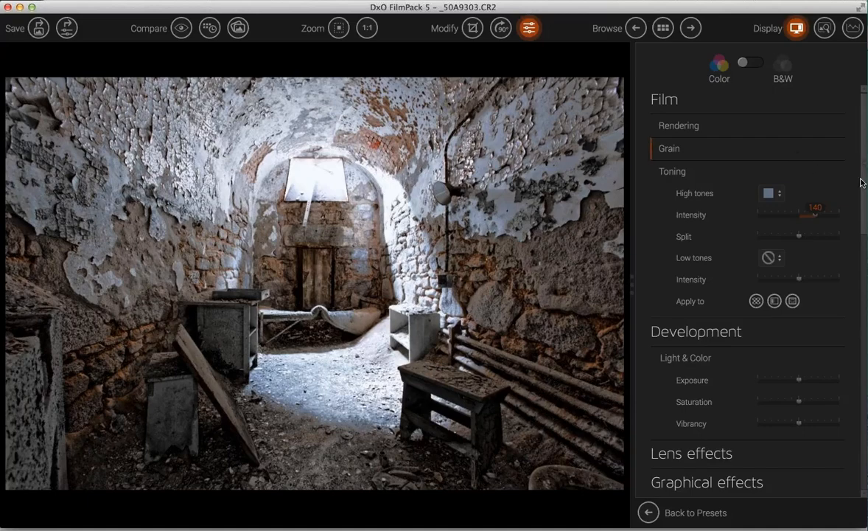
{"action": "left_click", "coordinate": [181, 28]}
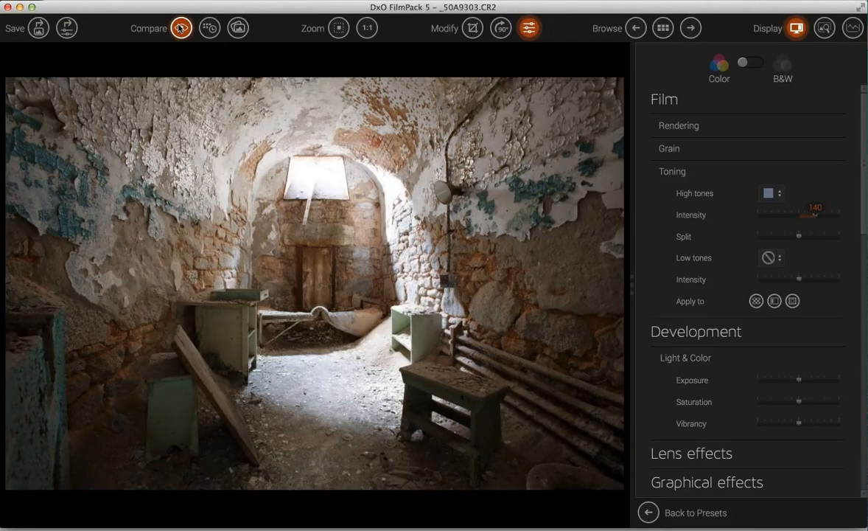
{"action": "left_click", "coordinate": [181, 28]}
{"action": "left_click", "coordinate": [180, 28]}
{"action": "left_click", "coordinate": [180, 28]}
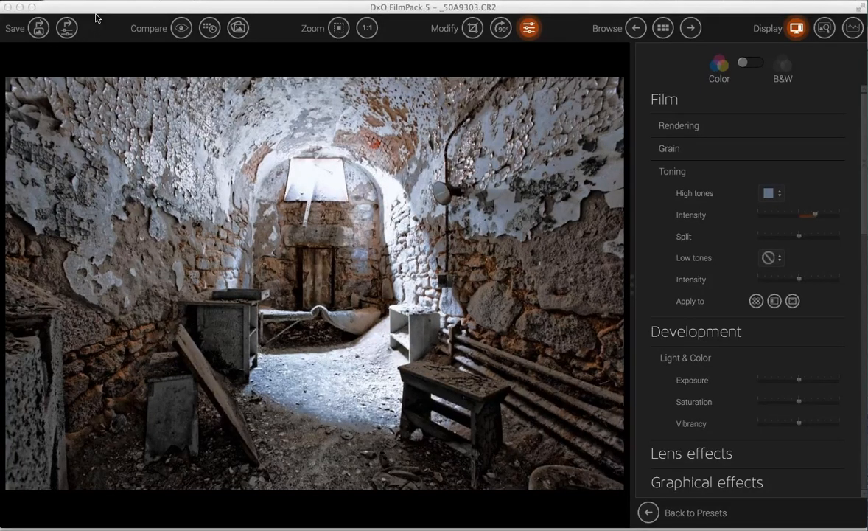
- Open Batch processing from the File menu, keep JPG as output format, and cancel
{"action": "left_click", "coordinate": [115, 4]}
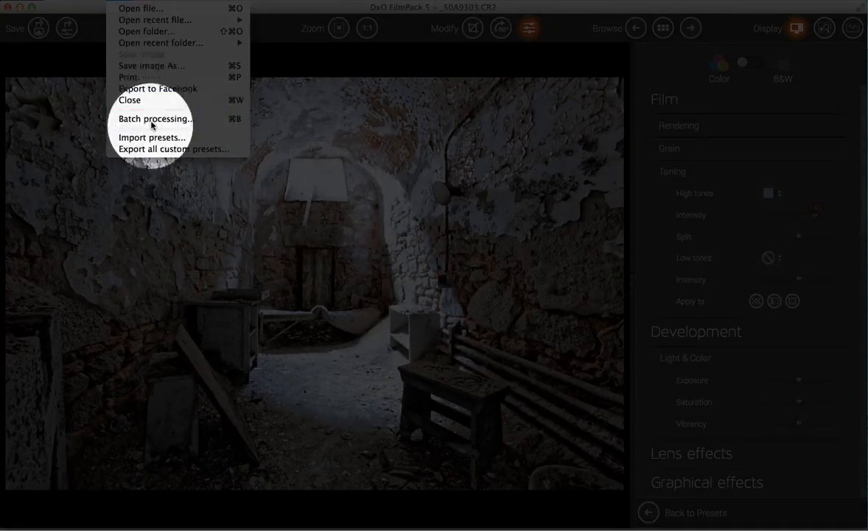
{"action": "left_click", "coordinate": [151, 120]}
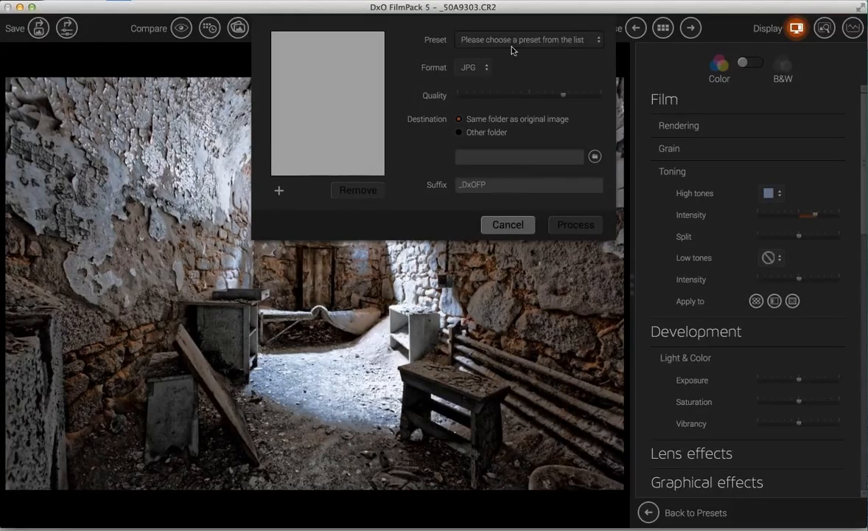
{"action": "left_click", "coordinate": [481, 67]}
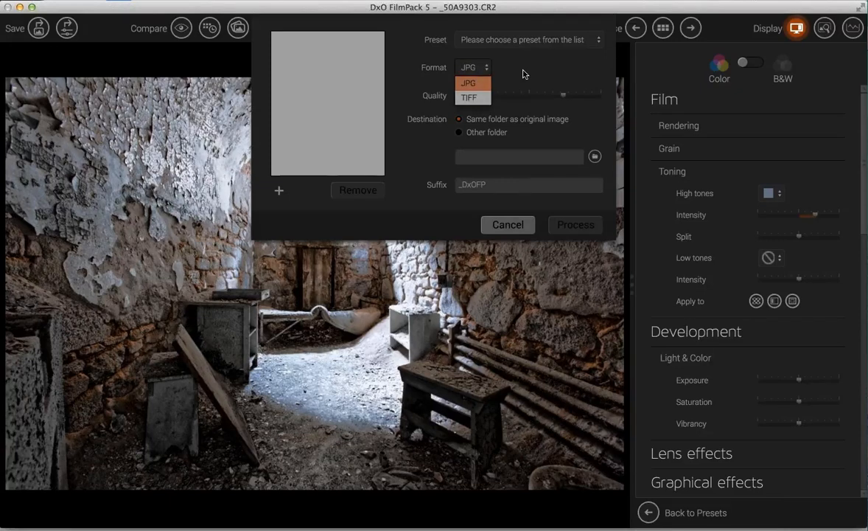
{"action": "left_click", "coordinate": [485, 68]}
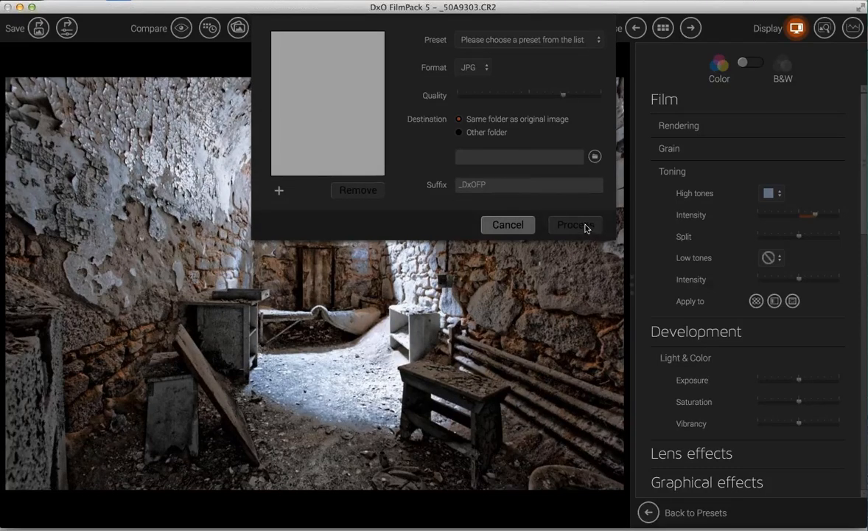
{"action": "left_click", "coordinate": [521, 224]}
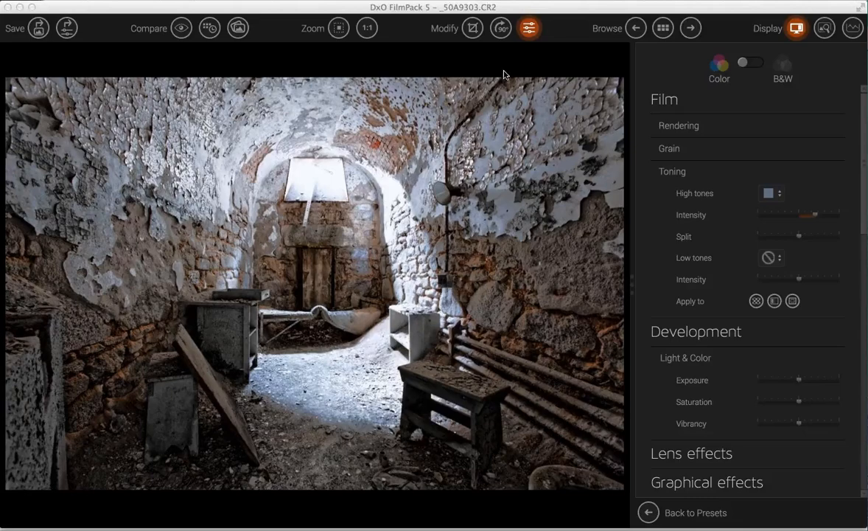
- Return to the cell photo, convert it to black and white, and apply the Pola preset
{"action": "left_click", "coordinate": [659, 34]}
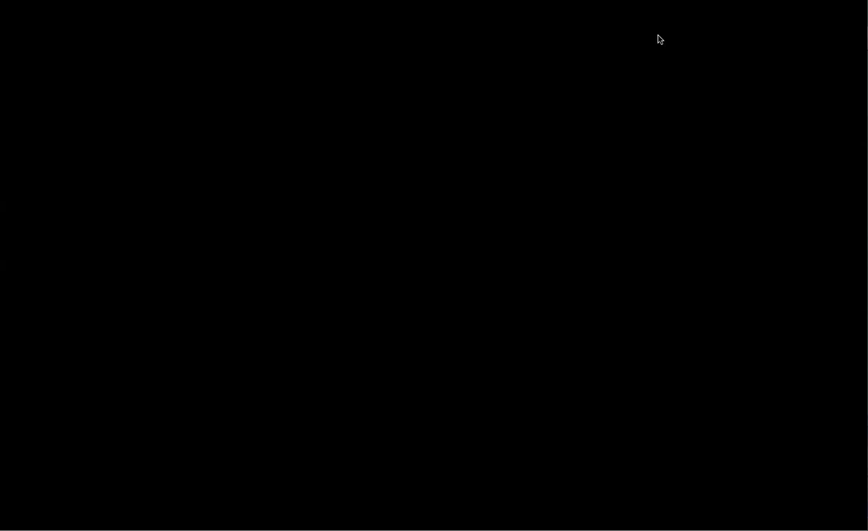
{"action": "key", "text": "Escape"}
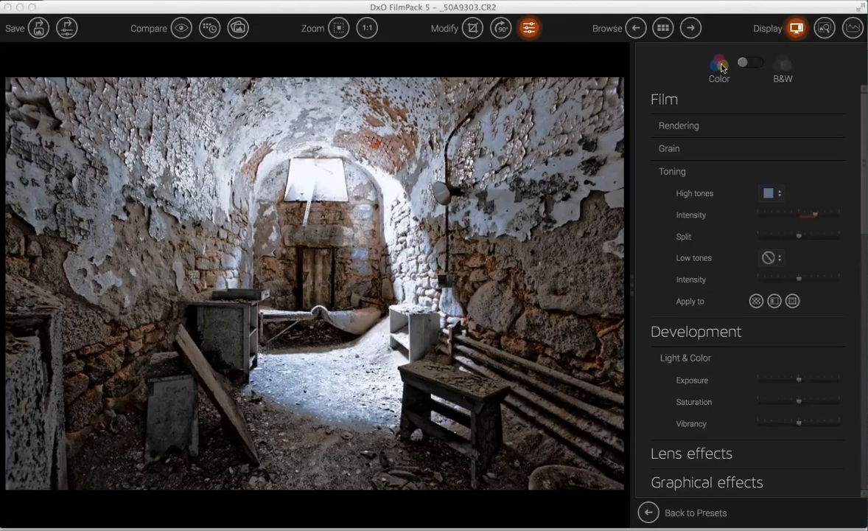
{"action": "left_click", "coordinate": [761, 66]}
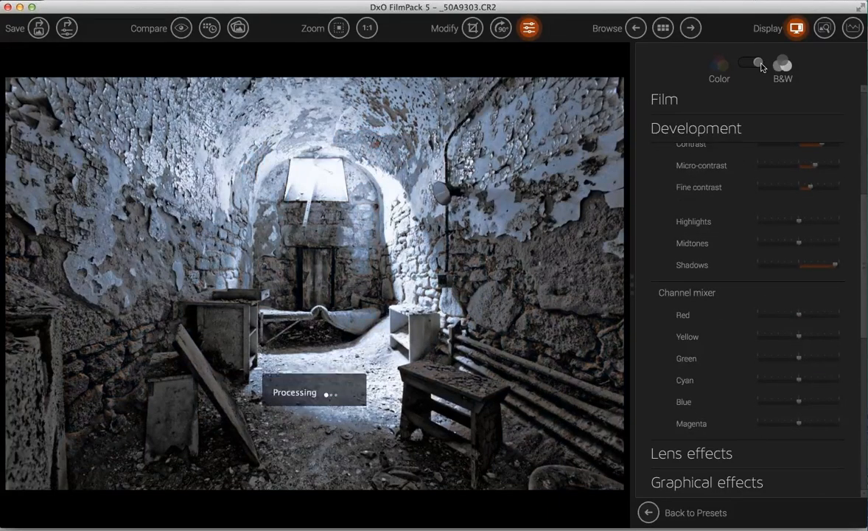
{"action": "left_click", "coordinate": [649, 512]}
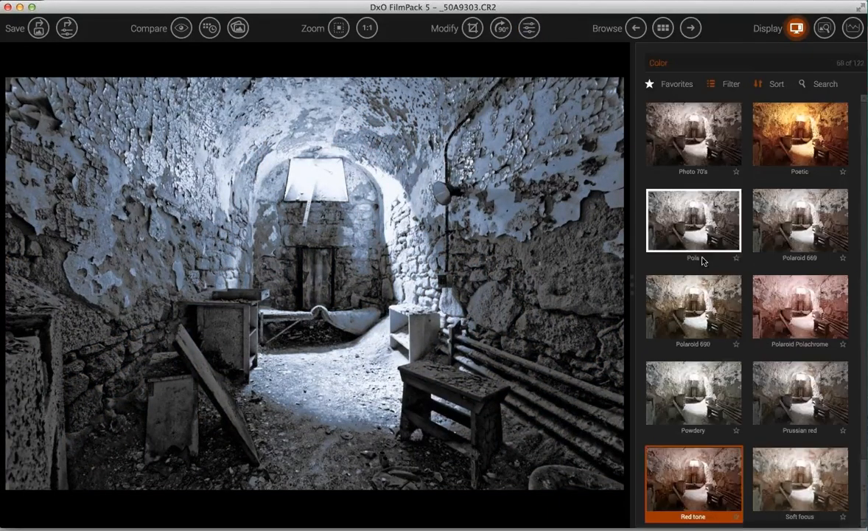
{"action": "left_click", "coordinate": [706, 243]}
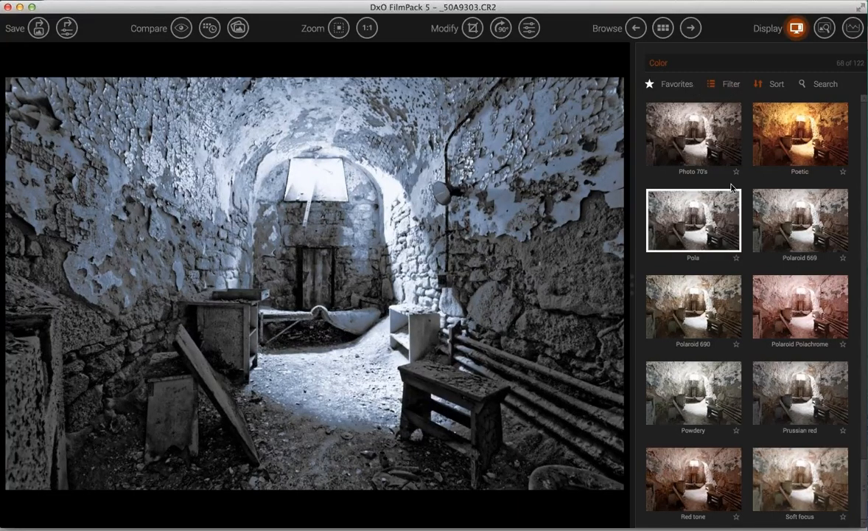
- Filter presets to Legacy negative and slide films without Color, then scroll the 82 results
{"action": "left_click", "coordinate": [728, 86]}
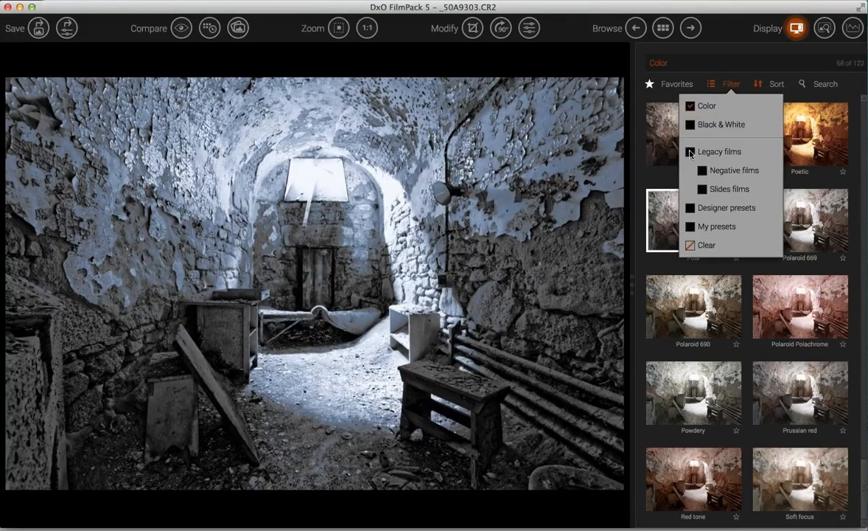
{"action": "left_click", "coordinate": [691, 151]}
{"action": "left_click", "coordinate": [701, 106]}
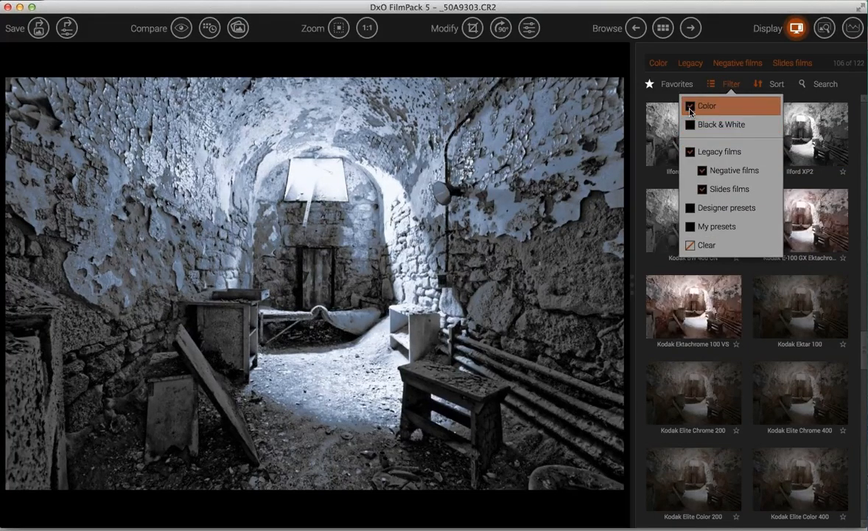
{"action": "left_click", "coordinate": [728, 86]}
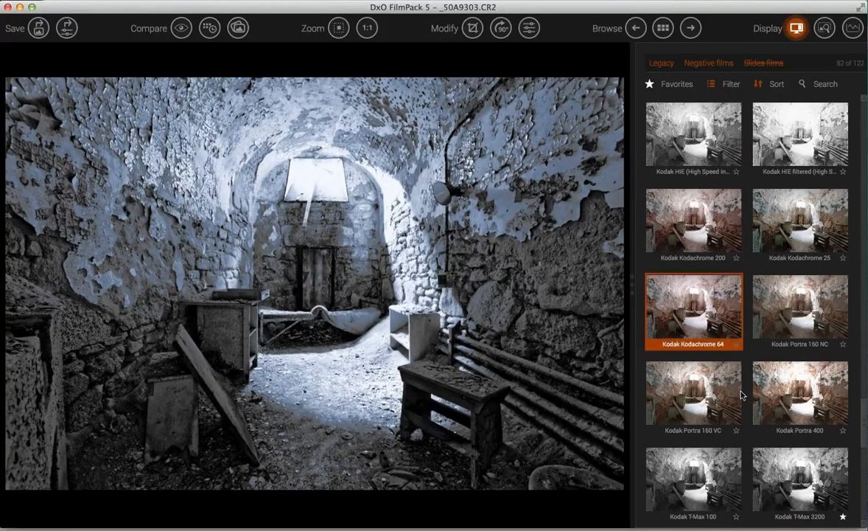
{"action": "scroll", "coordinate": [741, 396], "scroll_direction": "down", "scroll_amount": 2}
{"action": "scroll", "coordinate": [741, 396], "scroll_direction": "down", "scroll_amount": 5}
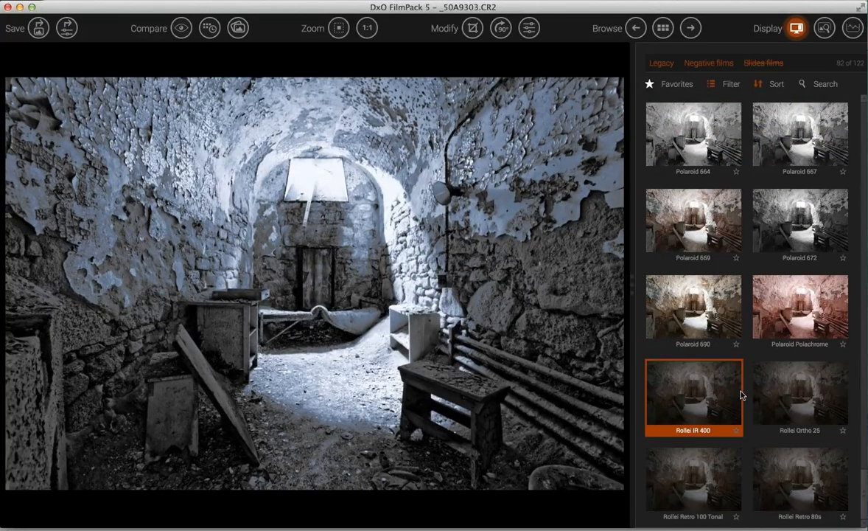
{"action": "scroll", "coordinate": [741, 396], "scroll_direction": "up", "scroll_amount": 6}
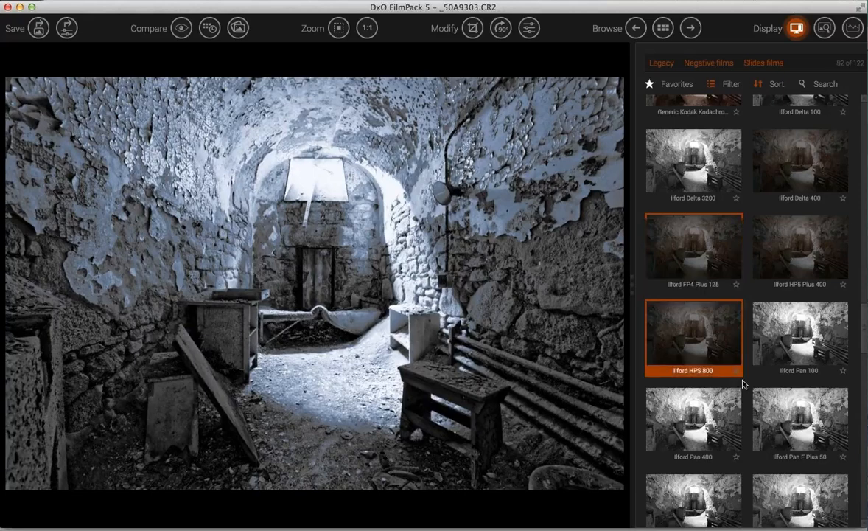
{"action": "scroll", "coordinate": [742, 381], "scroll_direction": "down", "scroll_amount": 5}
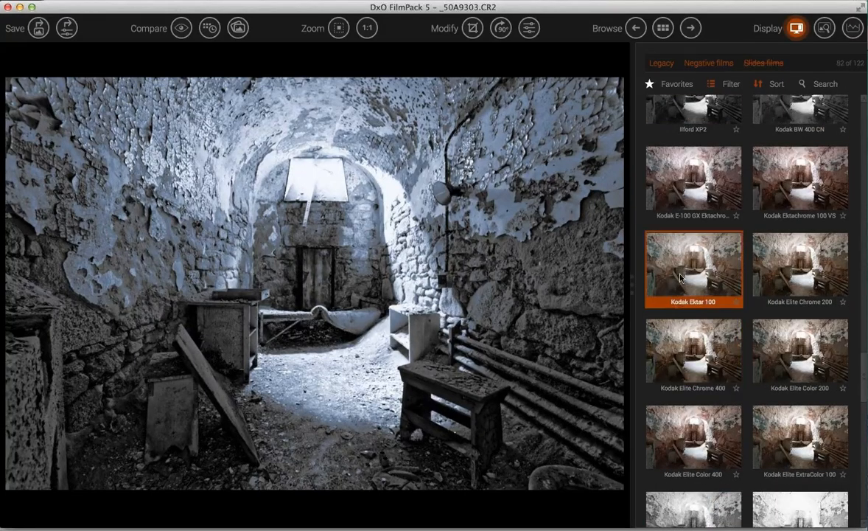
- Favourite Kodak Ektar 100, Elite Chrome 200, Elite Color 200 and Elite Chrome 400, then show favourites only
{"action": "left_click", "coordinate": [737, 303]}
{"action": "left_click", "coordinate": [844, 302]}
{"action": "left_click", "coordinate": [843, 388]}
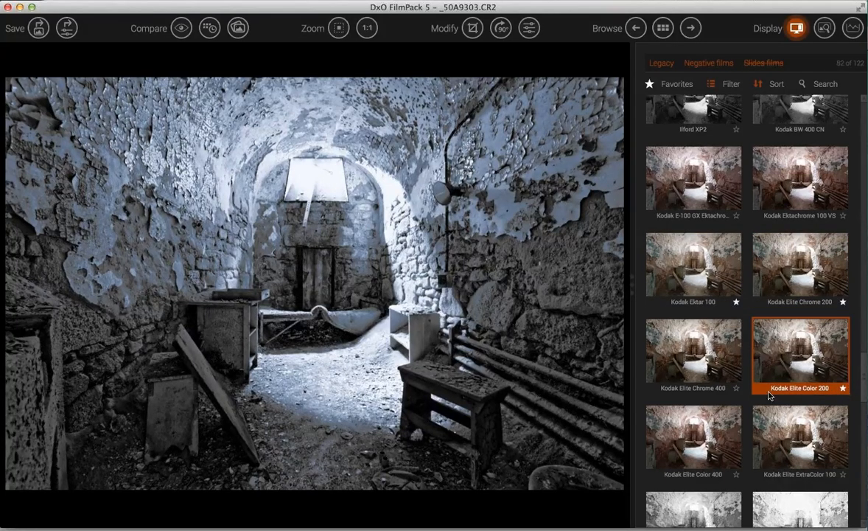
{"action": "left_click", "coordinate": [736, 389]}
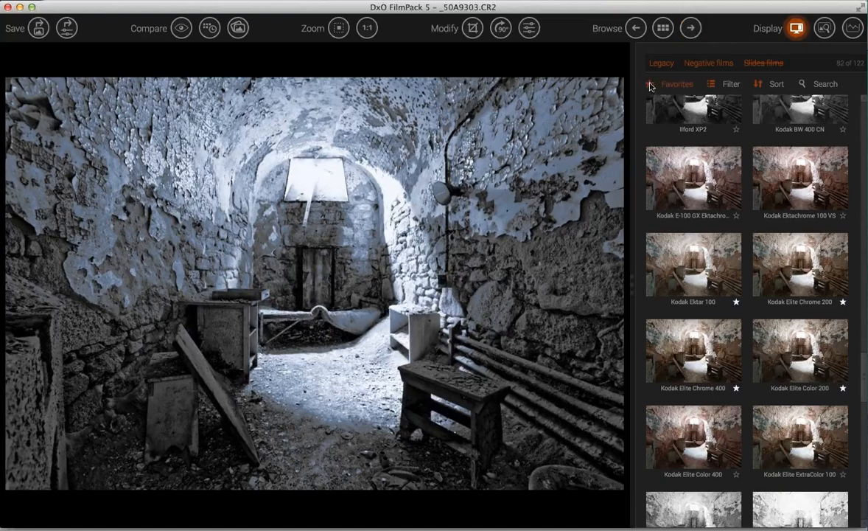
{"action": "left_click", "coordinate": [650, 87]}
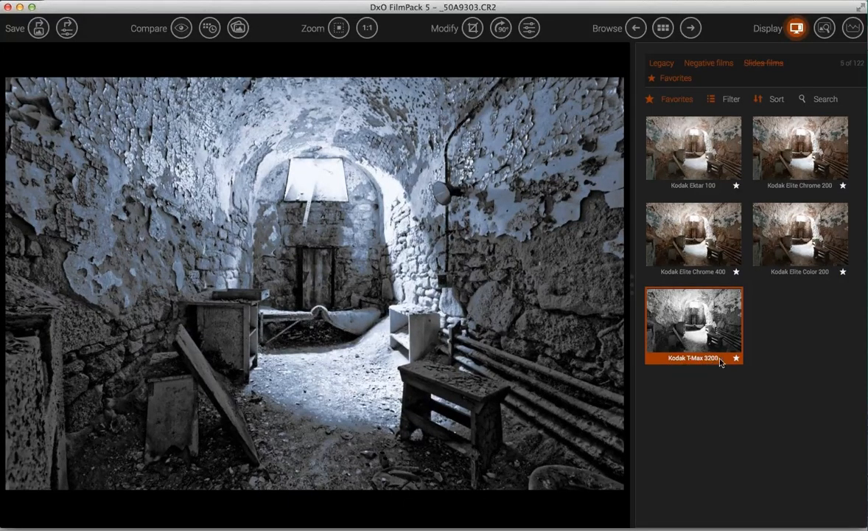
{"action": "left_click", "coordinate": [709, 173]}
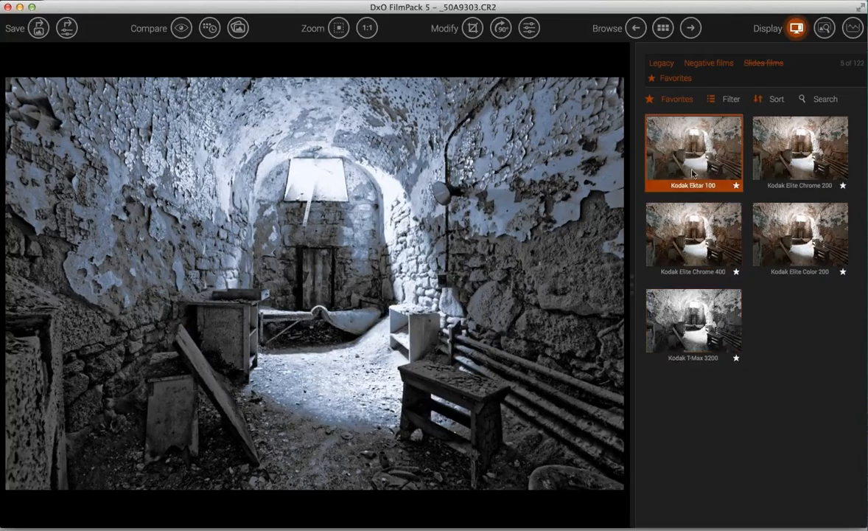
{"action": "left_click", "coordinate": [700, 236]}
{"action": "left_click", "coordinate": [762, 241]}
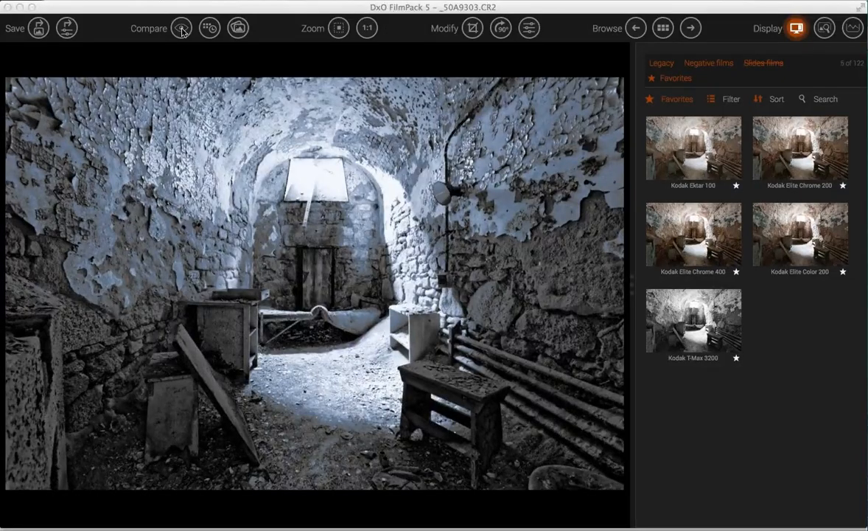
- Display the uncorrected original beside the blue-toned black-and-white version in side-by-side compare
{"action": "left_click", "coordinate": [182, 29]}
{"action": "left_click", "coordinate": [209, 28]}
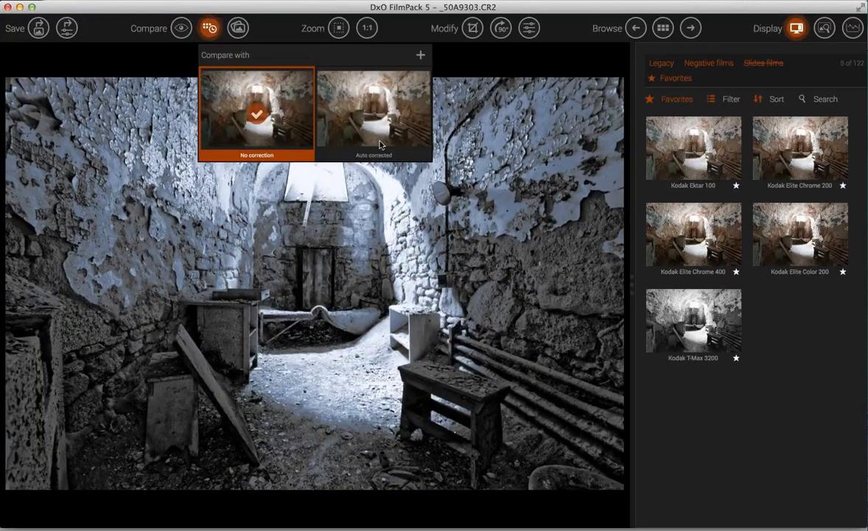
{"action": "left_click", "coordinate": [237, 28]}
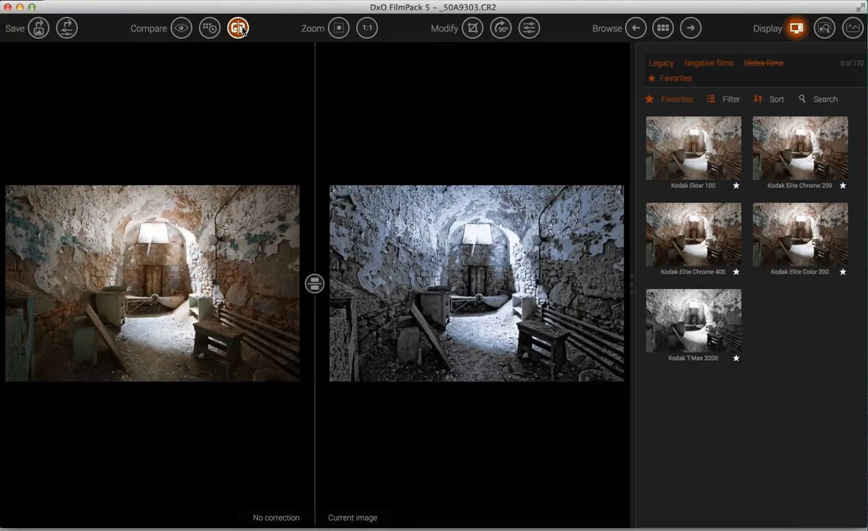
- Sweep a split before/after divider across the photo, then return to the browser choosing Don't Save
{"action": "left_click", "coordinate": [240, 30]}
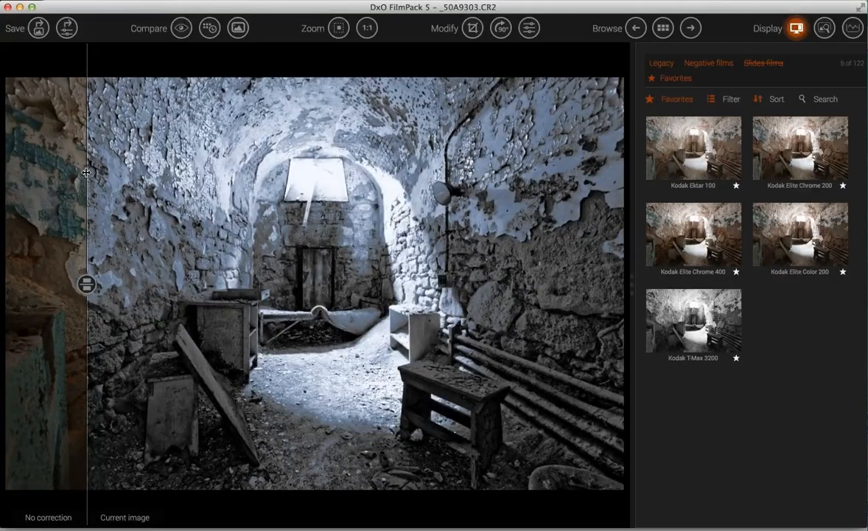
{"action": "left_click_drag", "start_coordinate": [133, 172], "coordinate": [278, 184]}
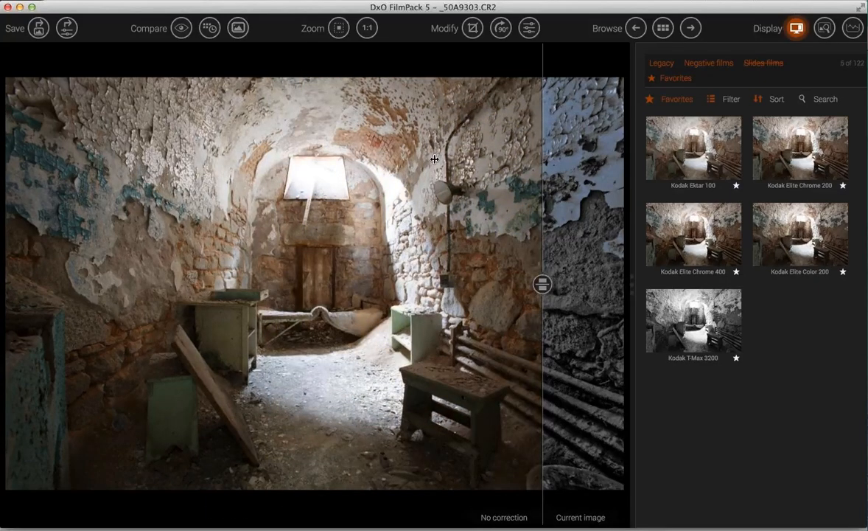
{"action": "left_click_drag", "start_coordinate": [435, 159], "coordinate": [503, 194]}
{"action": "left_click_drag", "start_coordinate": [365, 194], "coordinate": [506, 193]}
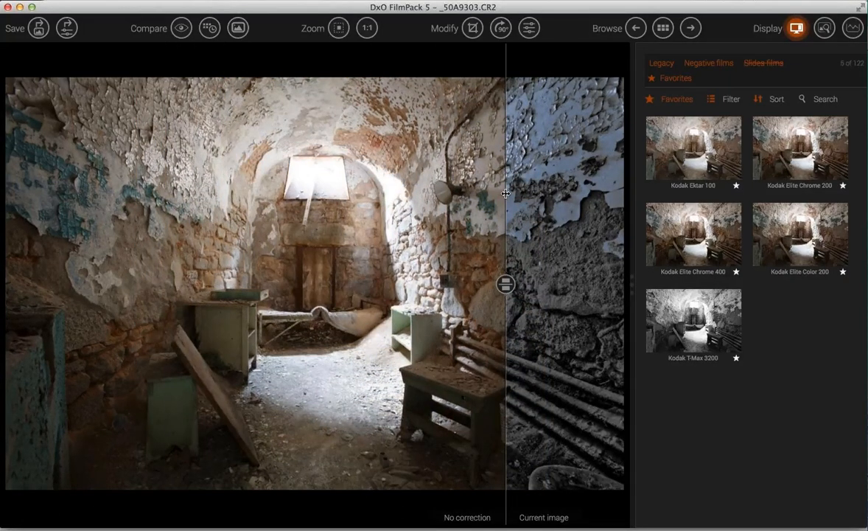
{"action": "left_click", "coordinate": [663, 28]}
{"action": "left_click", "coordinate": [504, 65]}
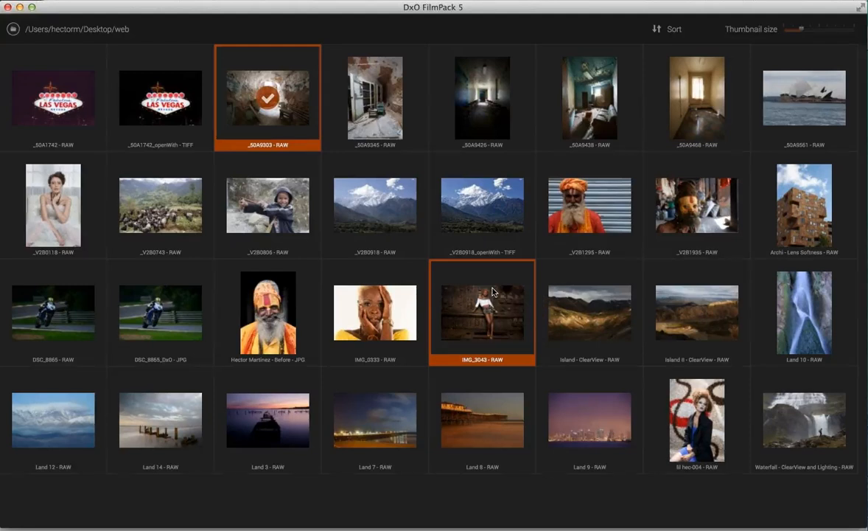
- Select the bridal portrait _V2B0118 in the browser grid
{"action": "left_click", "coordinate": [57, 205]}
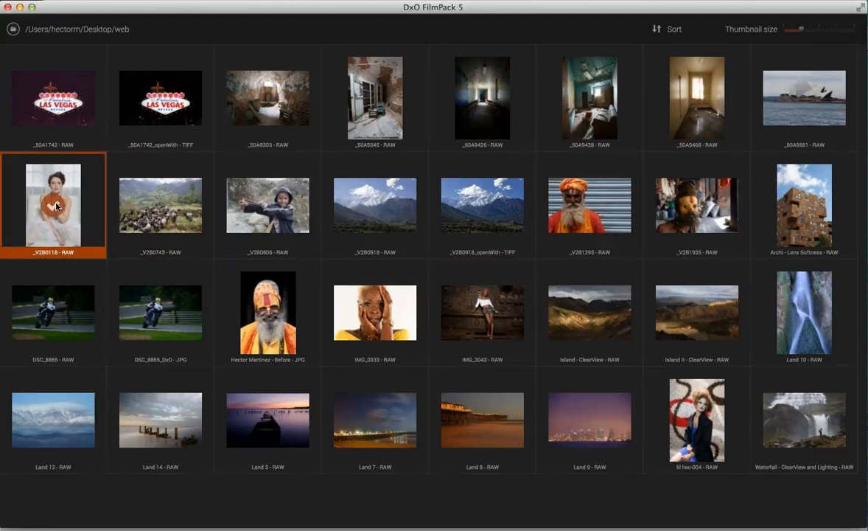
- Open _V2B0118, filter presets to Black & White instead of Legacy films, and apply Kodak T-Max 3200
{"action": "double_click", "coordinate": [70, 222]}
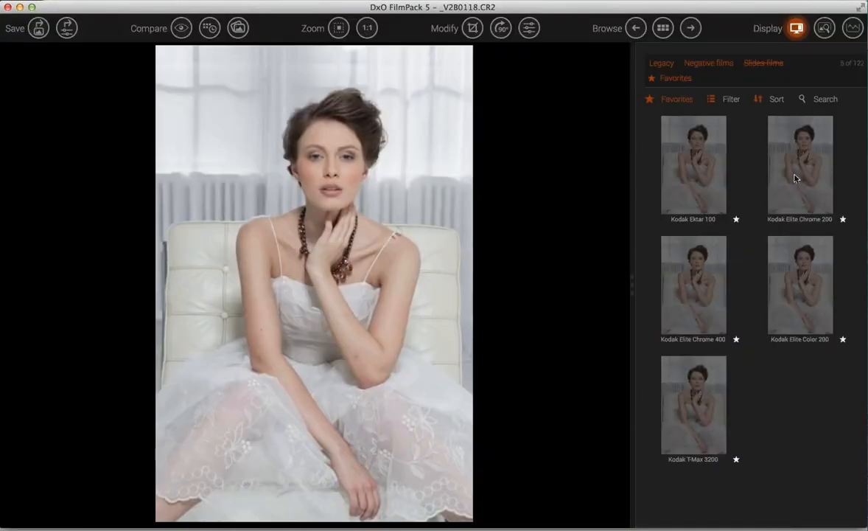
{"action": "left_click", "coordinate": [726, 104]}
{"action": "left_click", "coordinate": [711, 167]}
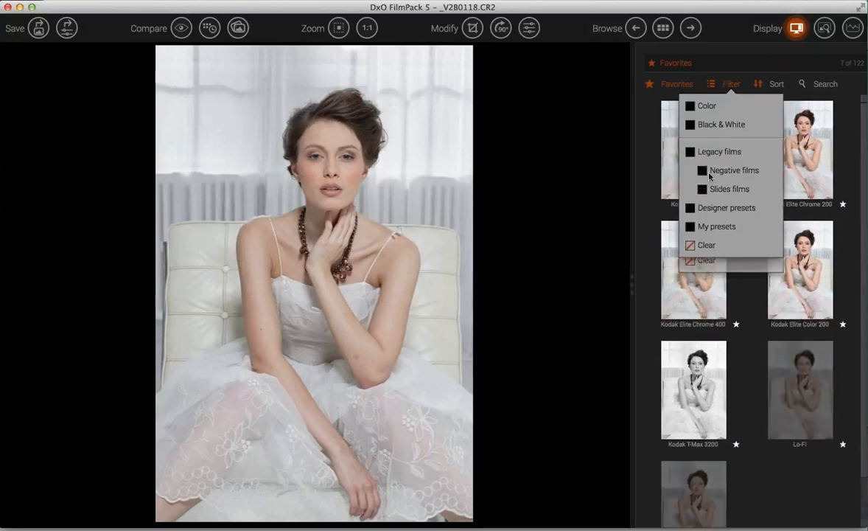
{"action": "left_click", "coordinate": [690, 126]}
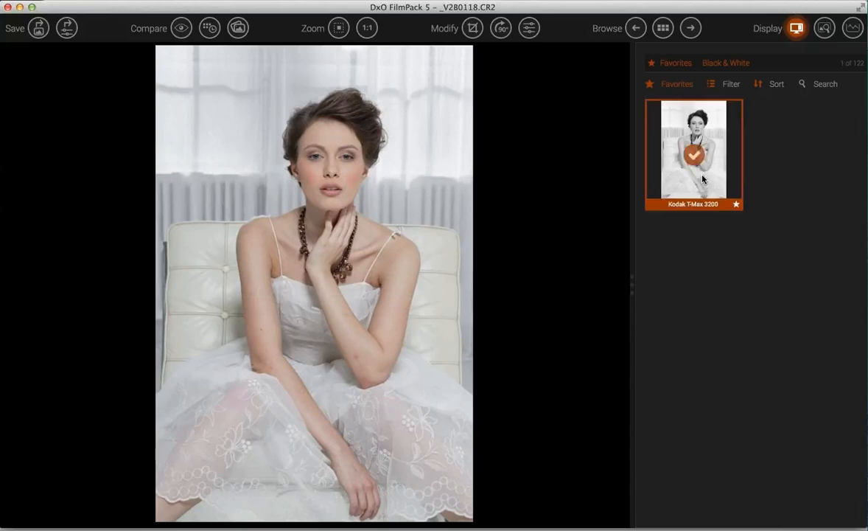
{"action": "double_click", "coordinate": [702, 180]}
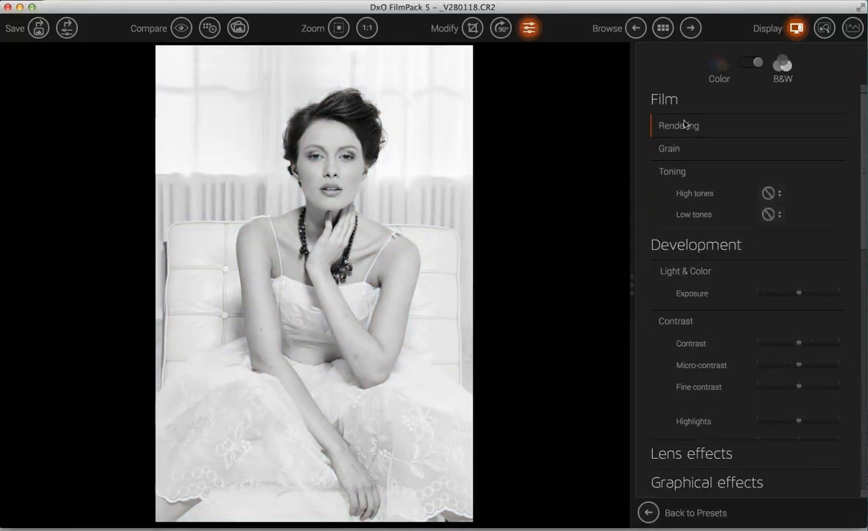
- Remove the film grain from the T-Max 3200 look entirely
{"action": "left_click", "coordinate": [673, 149]}
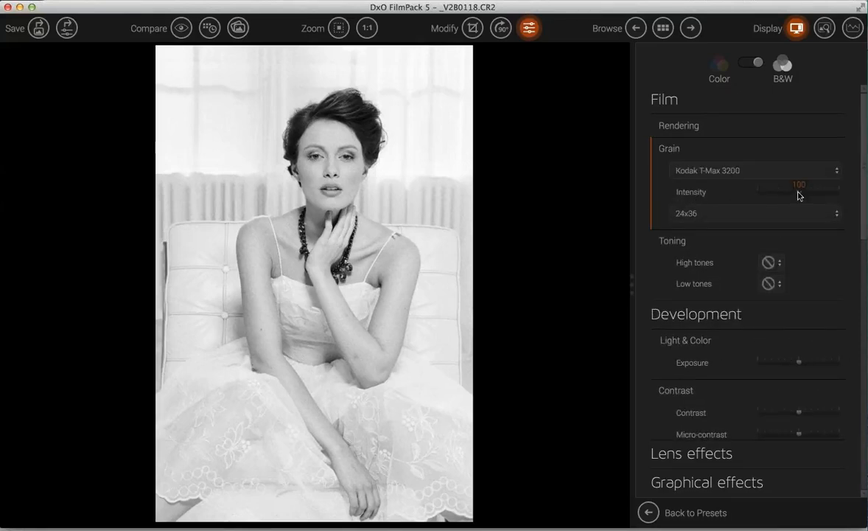
{"action": "left_click_drag", "start_coordinate": [740, 189], "coordinate": [704, 188]}
{"action": "left_click", "coordinate": [653, 154]}
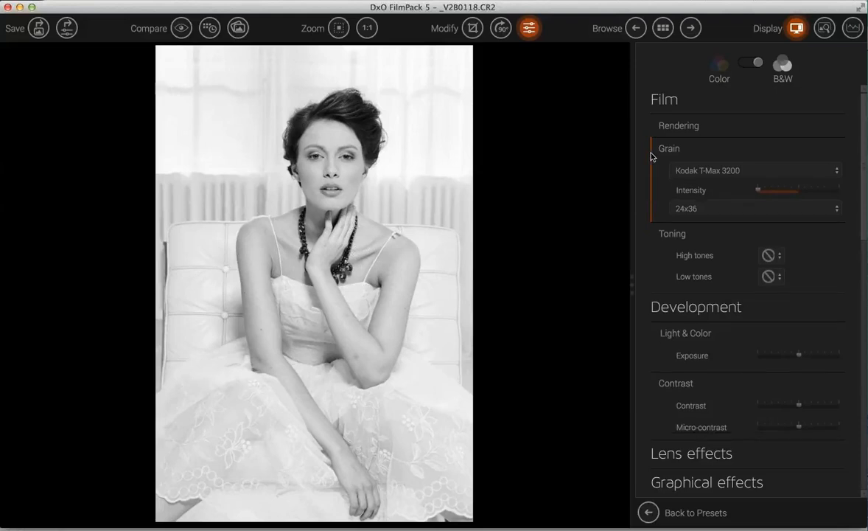
- Expand the Development adjustments and scroll down to the Tone curve graph
{"action": "left_click", "coordinate": [721, 246]}
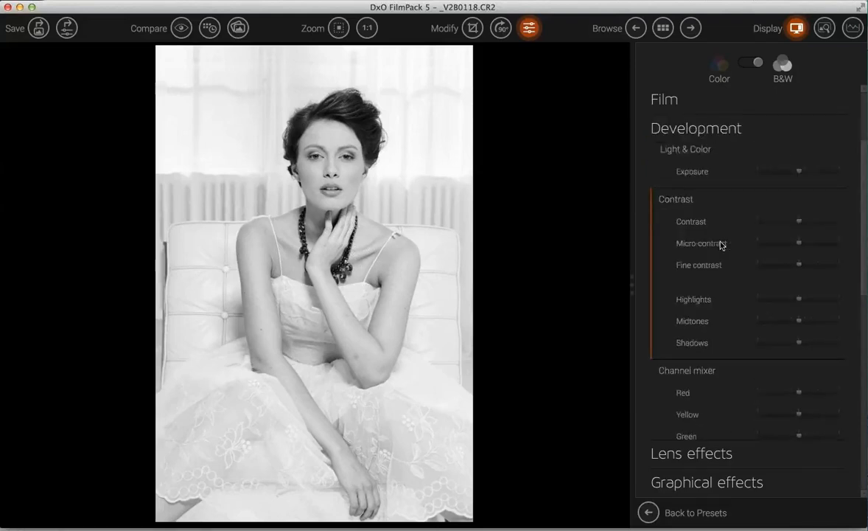
{"action": "scroll", "coordinate": [720, 246], "scroll_direction": "down", "scroll_amount": 3}
{"action": "scroll", "coordinate": [721, 245], "scroll_direction": "up", "scroll_amount": 3}
{"action": "scroll", "coordinate": [721, 246], "scroll_direction": "up", "scroll_amount": 3}
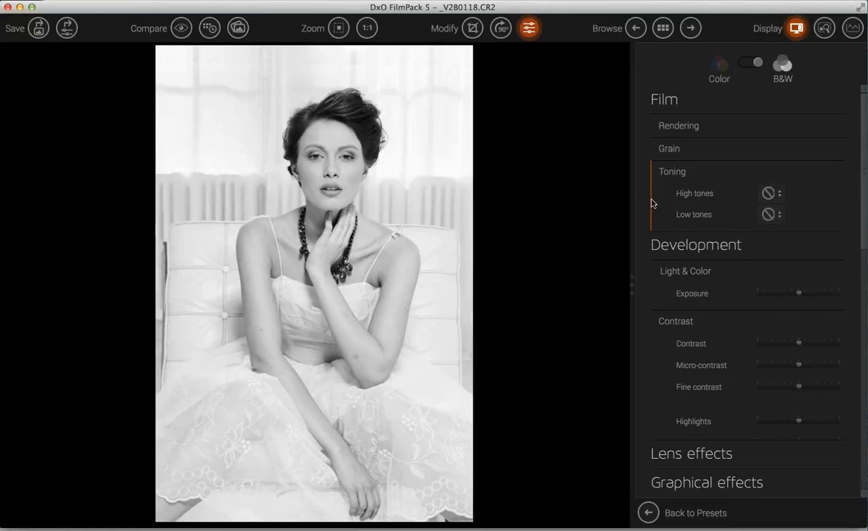
{"action": "scroll", "coordinate": [709, 310], "scroll_direction": "down", "scroll_amount": 5}
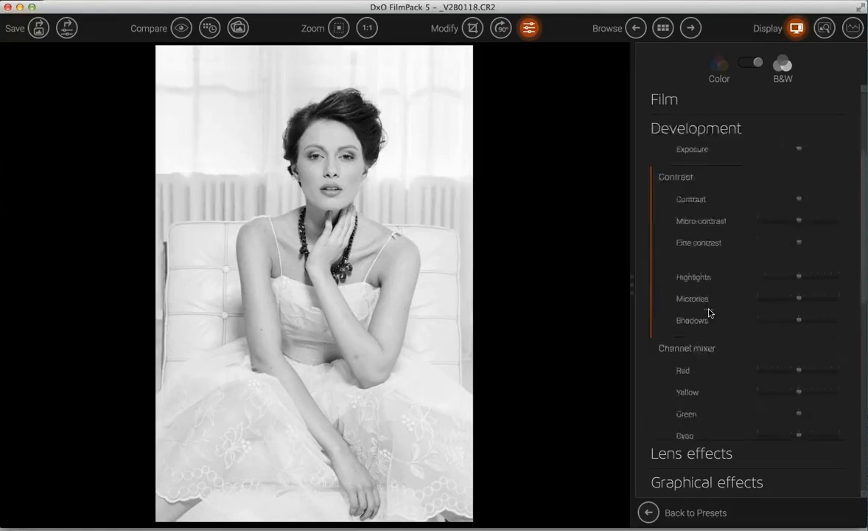
{"action": "scroll", "coordinate": [709, 313], "scroll_direction": "down", "scroll_amount": 5}
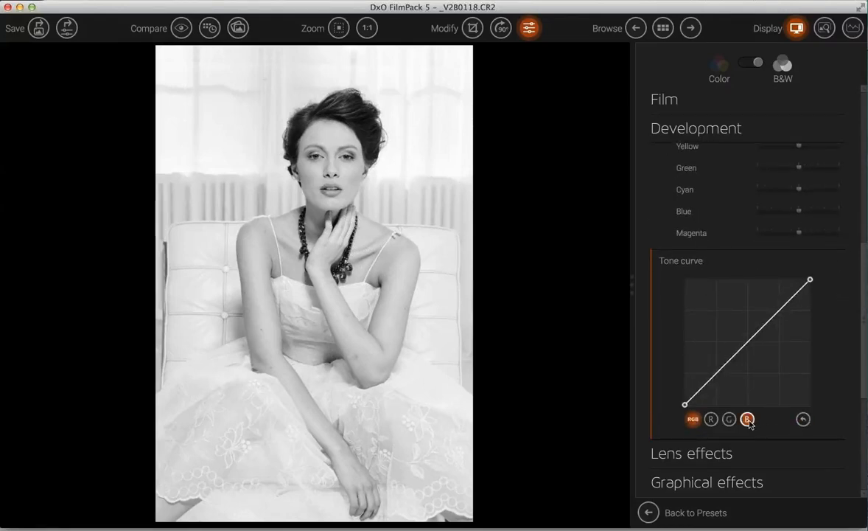
- Bow the blue-channel tone curve upward with midtone, upper and lower anchor points
{"action": "left_click", "coordinate": [747, 419]}
{"action": "left_click", "coordinate": [748, 343]}
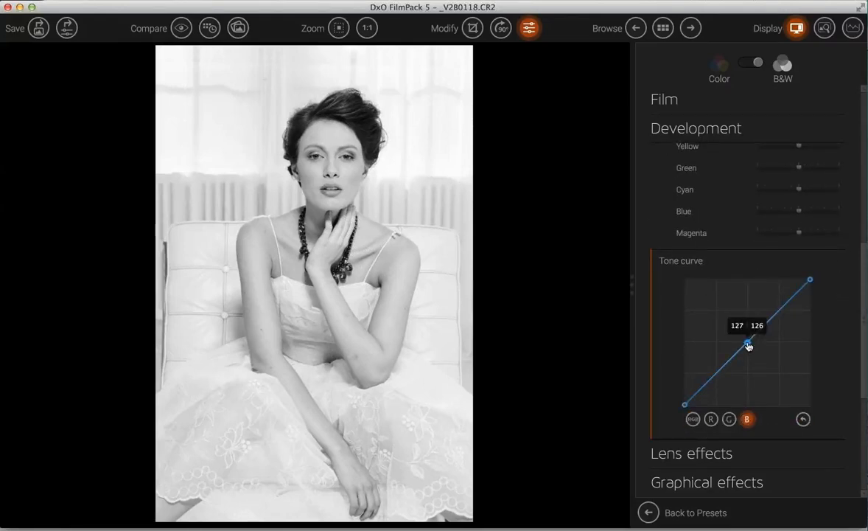
{"action": "left_click_drag", "start_coordinate": [747, 343], "coordinate": [741, 336]}
{"action": "left_click_drag", "start_coordinate": [773, 307], "coordinate": [781, 314]}
{"action": "left_click_drag", "start_coordinate": [716, 367], "coordinate": [718, 373]}
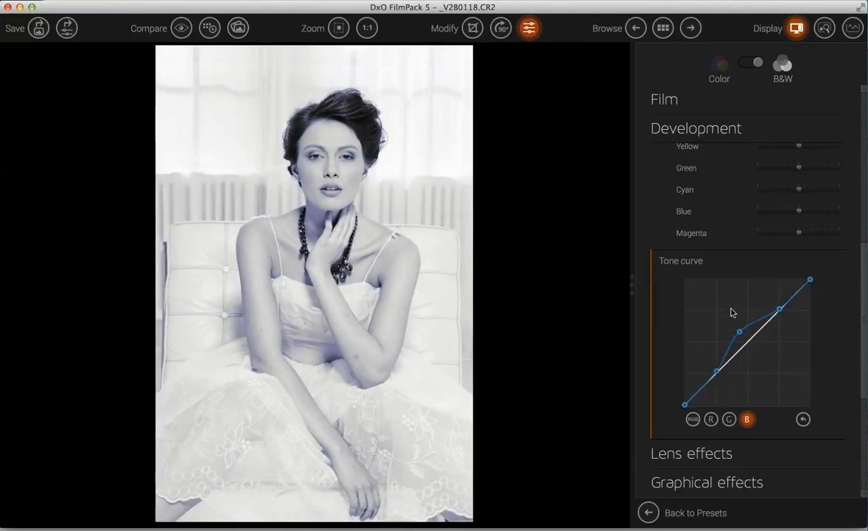
- Set the Channel mixer Blue slider to 100
{"action": "scroll", "coordinate": [731, 205], "scroll_direction": "up", "scroll_amount": 2}
{"action": "scroll", "coordinate": [730, 204], "scroll_direction": "up", "scroll_amount": 2}
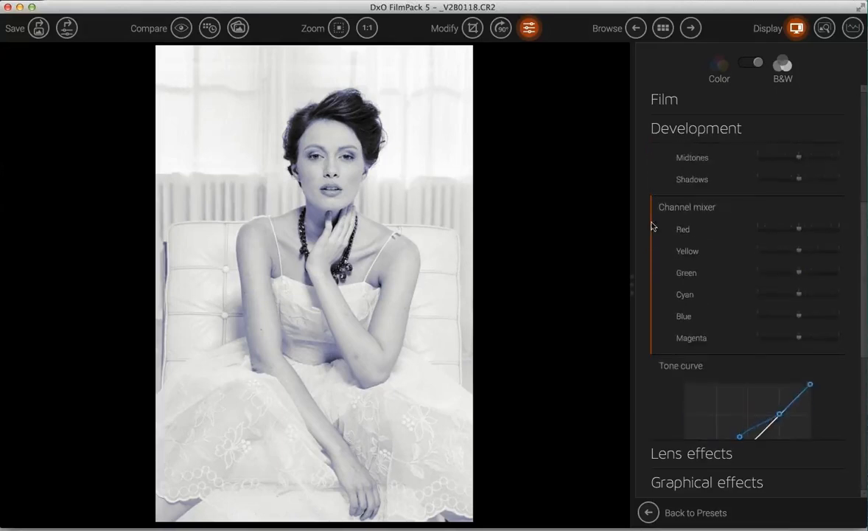
{"action": "left_click_drag", "start_coordinate": [800, 315], "coordinate": [840, 315]}
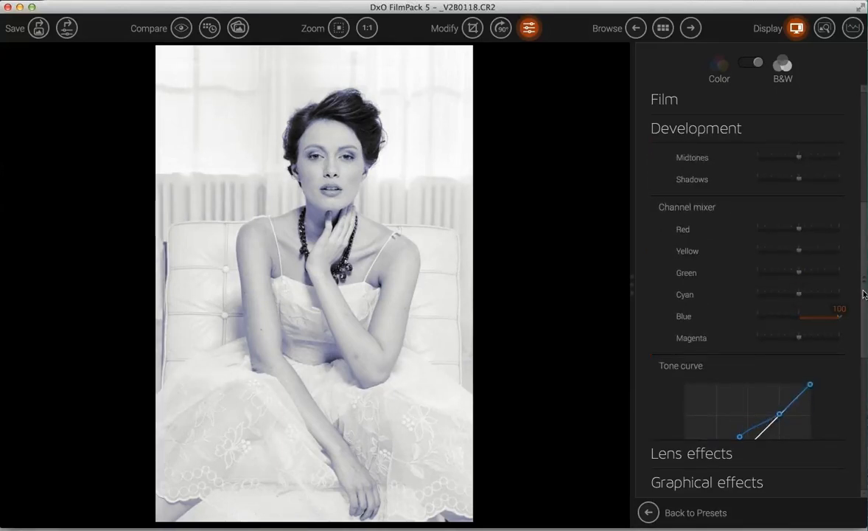
{"action": "left_click_drag", "start_coordinate": [863, 294], "coordinate": [866, 432]}
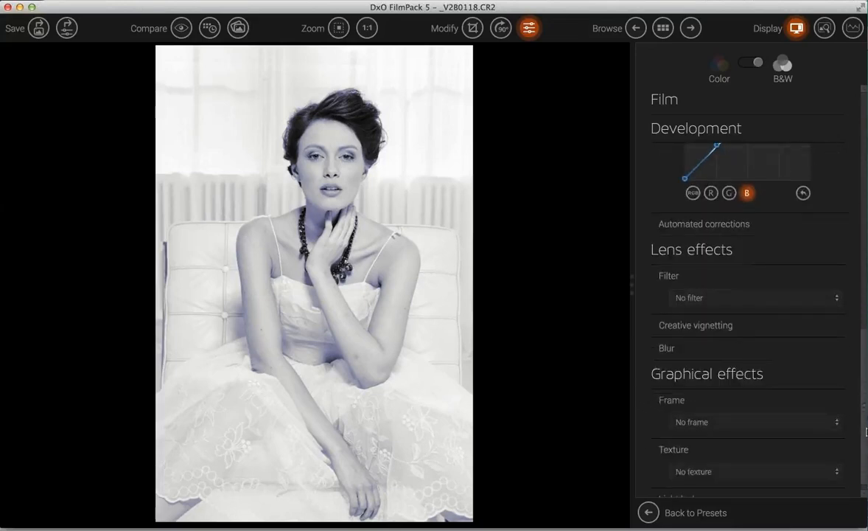
- Apply the Green lens filter to the portrait
{"action": "left_click", "coordinate": [679, 285]}
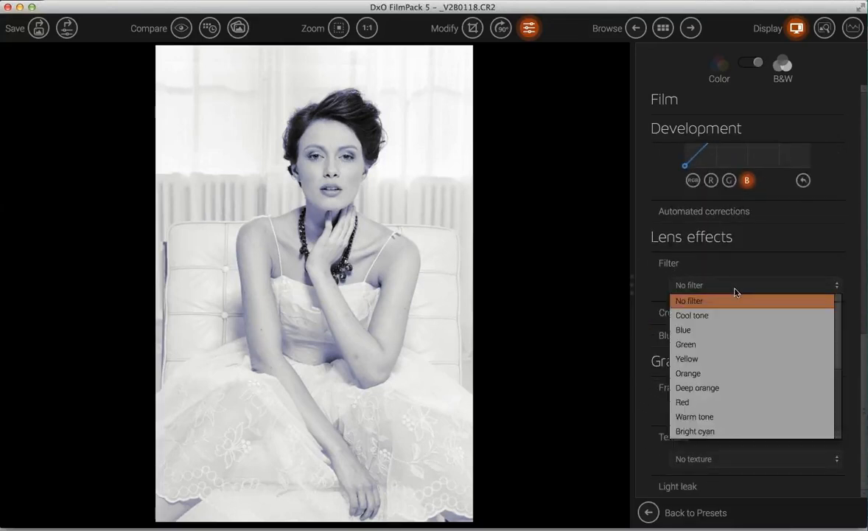
{"action": "left_click", "coordinate": [697, 344]}
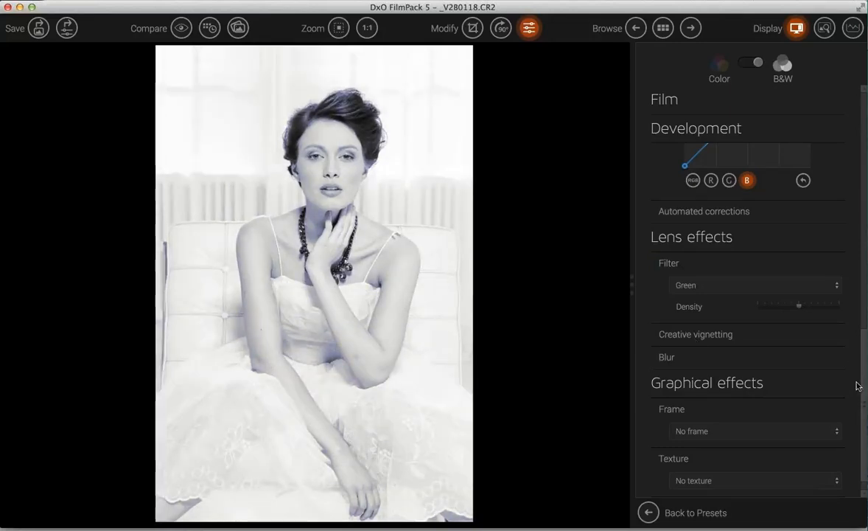
{"action": "scroll", "coordinate": [866, 432], "scroll_direction": "down", "scroll_amount": 2}
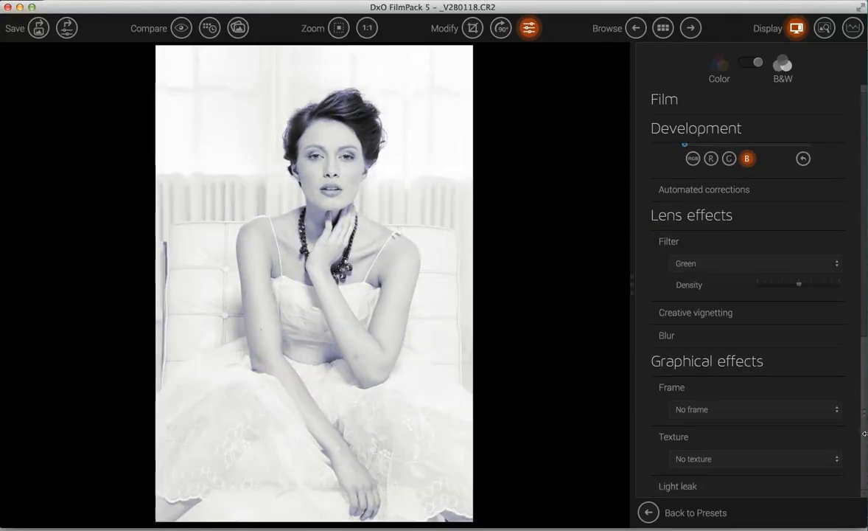
- Collapse Texture and Frame, expand Blur, and switch its mode to Soft Focus
{"action": "left_click", "coordinate": [655, 442]}
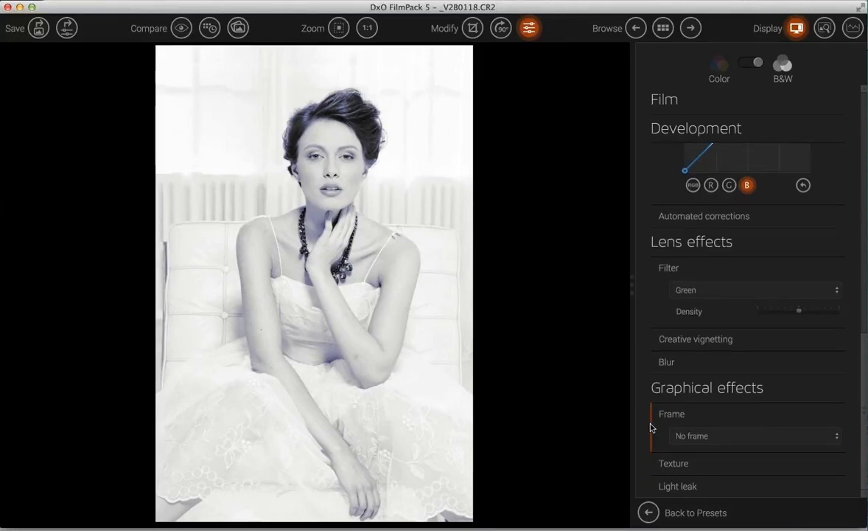
{"action": "left_click", "coordinate": [652, 426]}
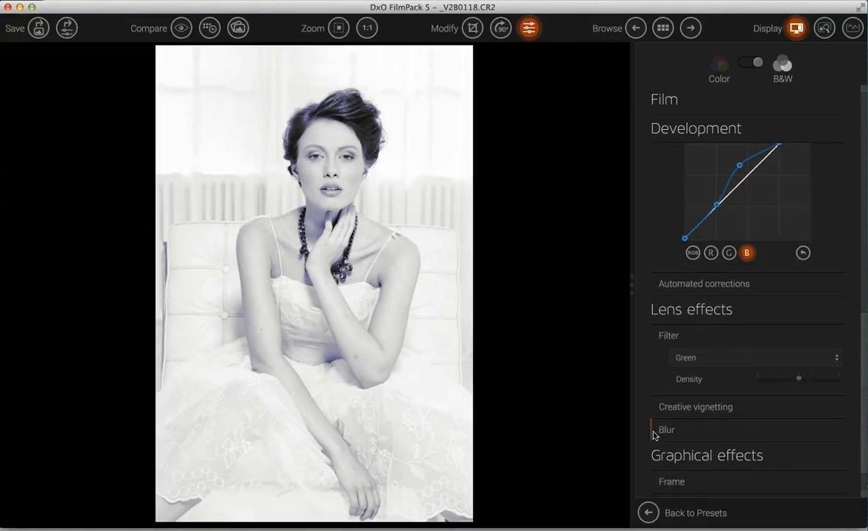
{"action": "left_click", "coordinate": [653, 431]}
{"action": "left_click", "coordinate": [793, 406]}
- Switch Blur to Vignetting and move its centre from the pendant to the bride's forehead
{"action": "left_click", "coordinate": [729, 407]}
{"action": "left_click_drag", "start_coordinate": [760, 427], "coordinate": [785, 426]}
{"action": "left_click", "coordinate": [763, 451]}
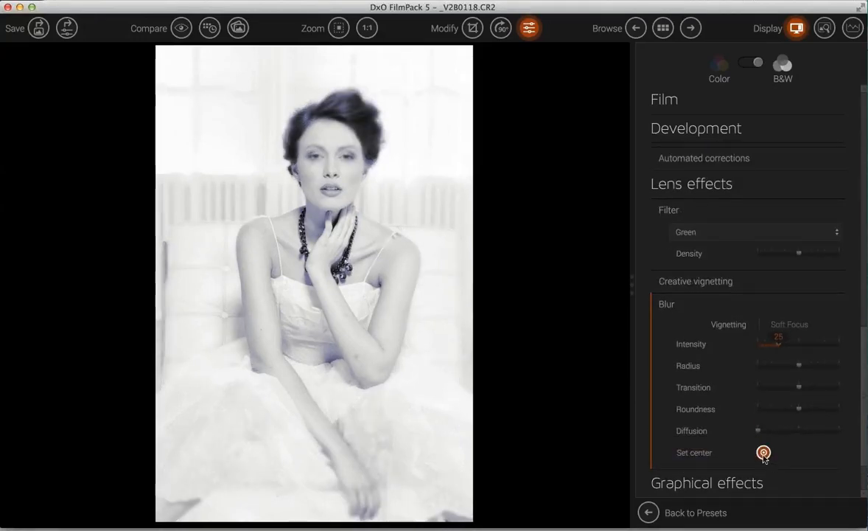
{"action": "mouse_move", "coordinate": [315, 264]}
{"action": "left_mouse_down"}
{"action": "mouse_move", "coordinate": [334, 141]}
{"action": "mouse_move", "coordinate": [330, 147]}
{"action": "left_mouse_up"}
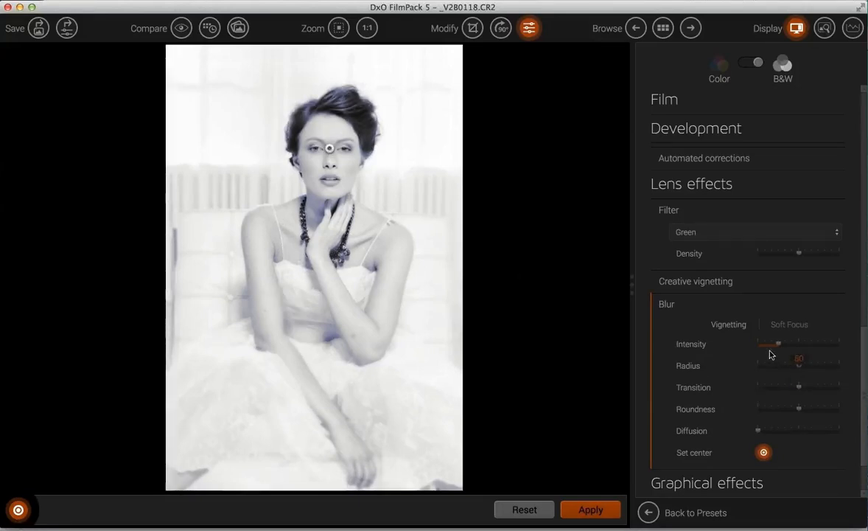
- Set blur Intensity 68, Transition 34, Roundness 100, Diffusion 14, and apply
{"action": "left_click_drag", "start_coordinate": [780, 347], "coordinate": [774, 366]}
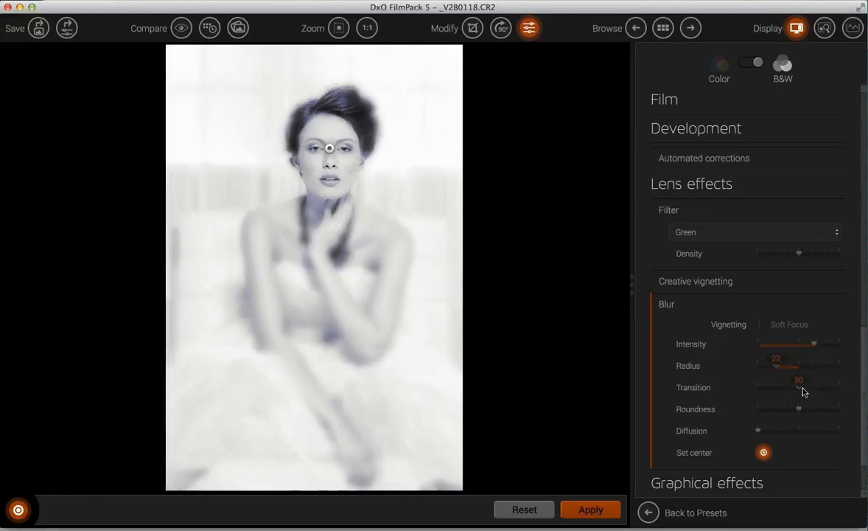
{"action": "left_click", "coordinate": [787, 388]}
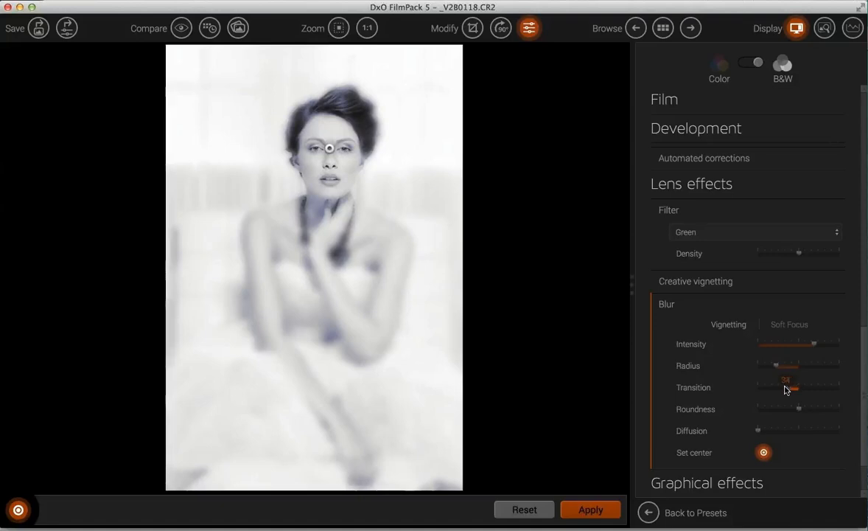
{"action": "left_click_drag", "start_coordinate": [797, 407], "coordinate": [842, 408]}
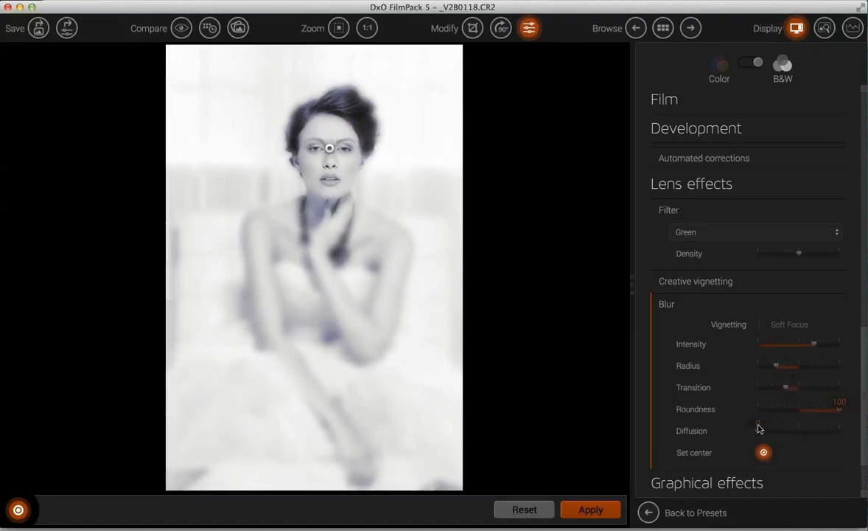
{"action": "mouse_move", "coordinate": [785, 432]}
{"action": "left_mouse_down"}
{"action": "mouse_move", "coordinate": [769, 431]}
{"action": "mouse_move", "coordinate": [778, 432]}
{"action": "left_mouse_up"}
{"action": "left_click", "coordinate": [591, 509]}
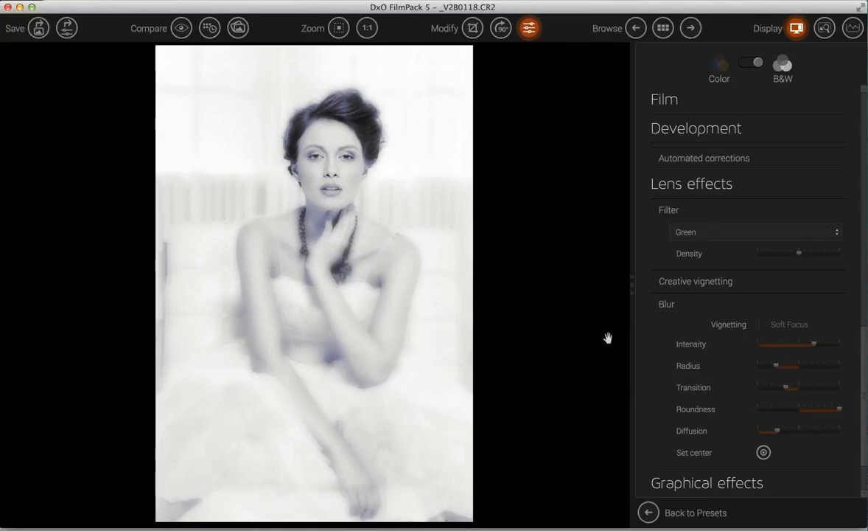
- Zoom to 30% and pan up to inspect the bride's sharp face amid the blur
{"action": "scroll", "coordinate": [608, 337], "scroll_direction": "up", "scroll_amount": 1}
{"action": "scroll", "coordinate": [607, 338], "scroll_direction": "up", "scroll_amount": 2}
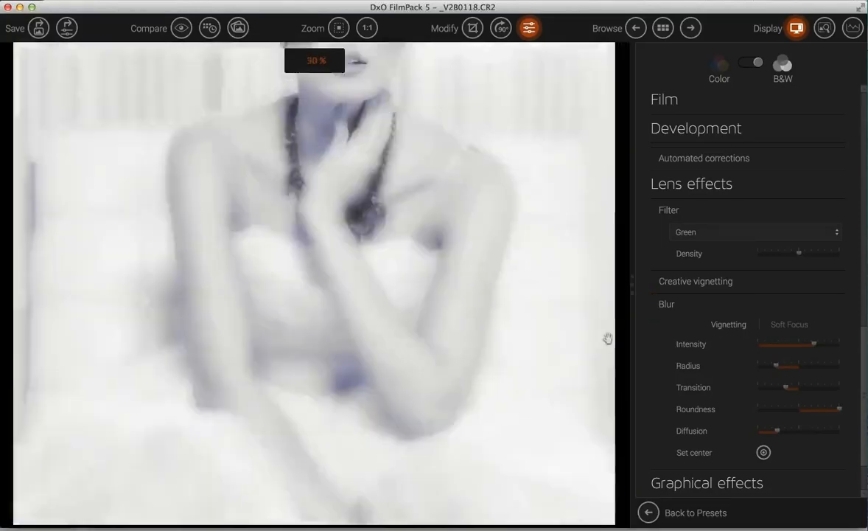
{"action": "scroll", "coordinate": [607, 339], "scroll_direction": "down", "scroll_amount": 2}
{"action": "scroll", "coordinate": [368, 196], "scroll_direction": "up", "scroll_amount": 3}
{"action": "scroll", "coordinate": [366, 201], "scroll_direction": "down", "scroll_amount": 1}
{"action": "left_click_drag", "start_coordinate": [366, 200], "coordinate": [359, 367]}
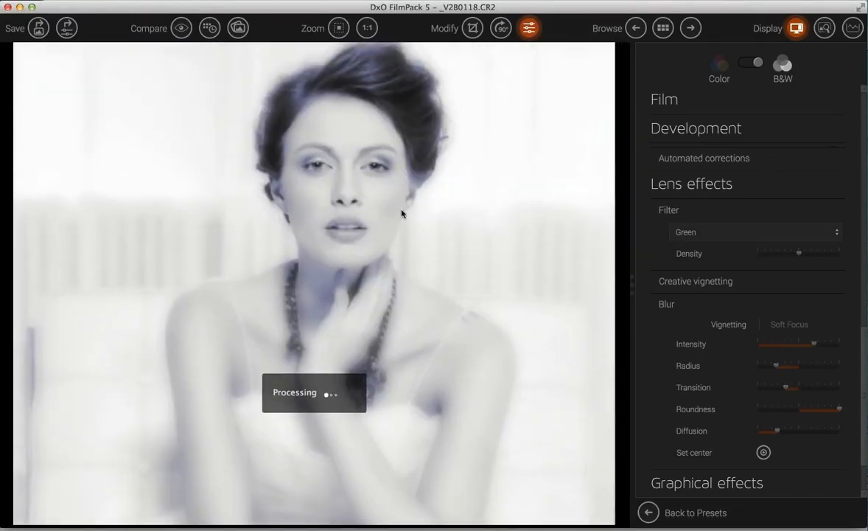